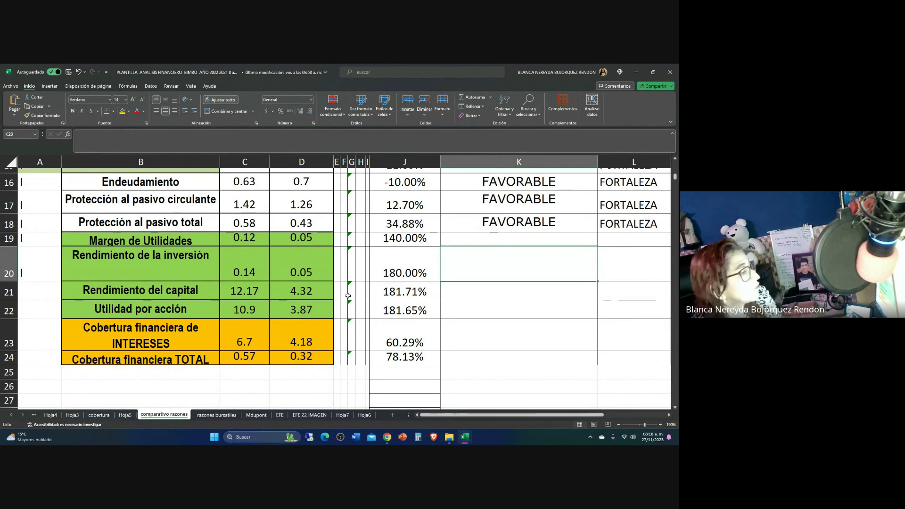
- Rate the Margen de Utilidades ratio as FAVORABLE in cell K19
left_click(84, 239)
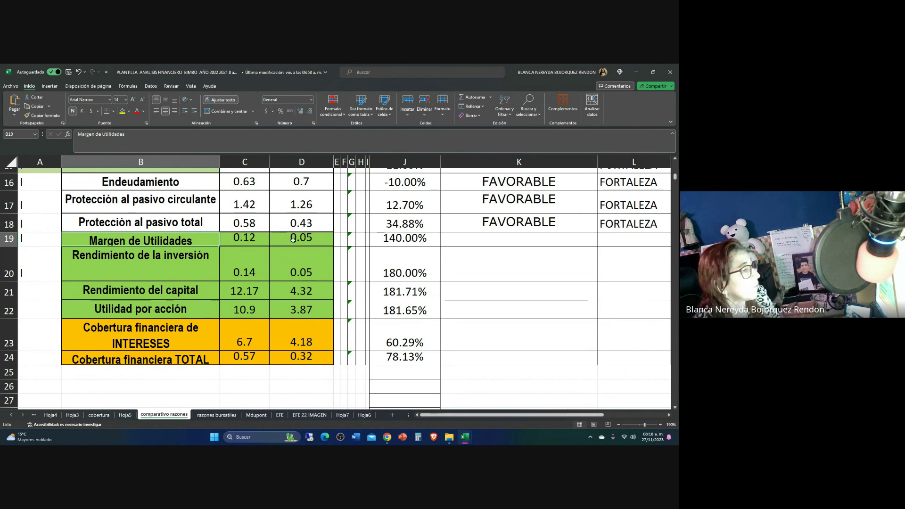
left_click(381, 239)
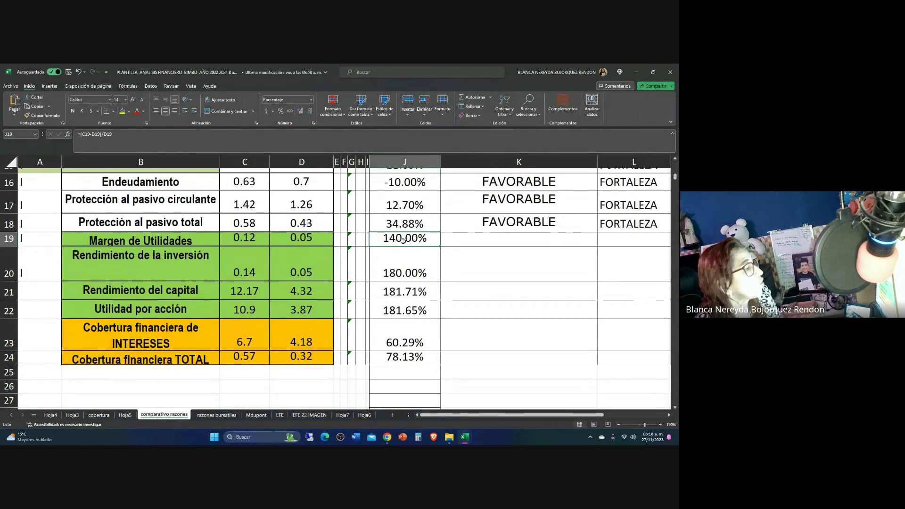
left_click(465, 239)
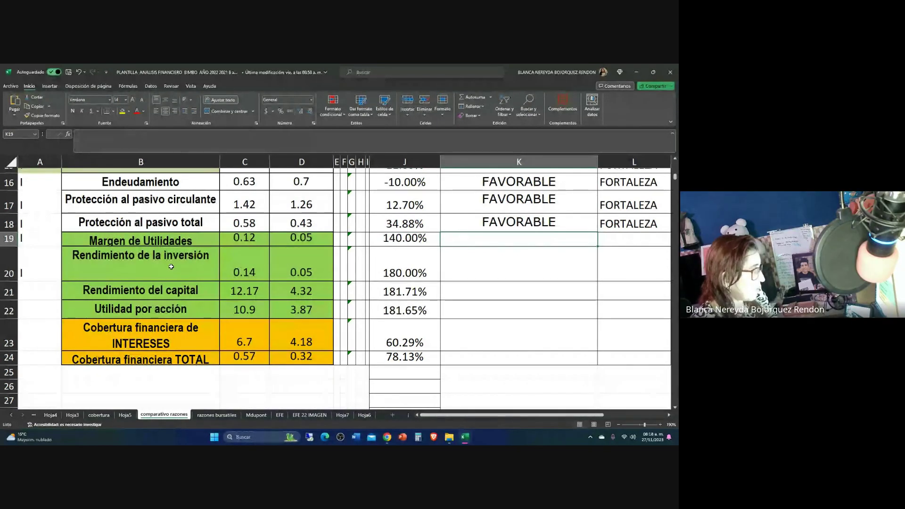
type("favorab")
key("BackSpace")
key("BackSpace")
key("BackSpace")
key("BackSpace")
key("BackSpace")
key("BackSpace")
key("BackSpace")
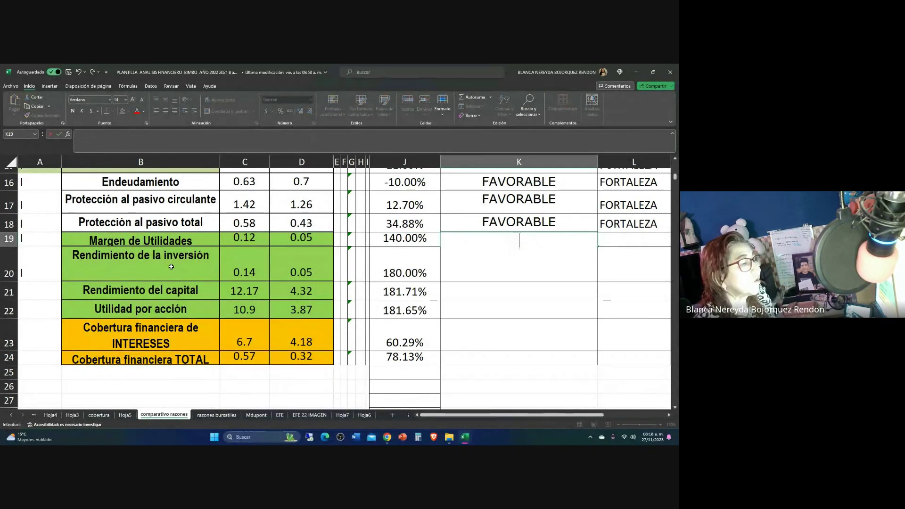
type("FAVORABLES")
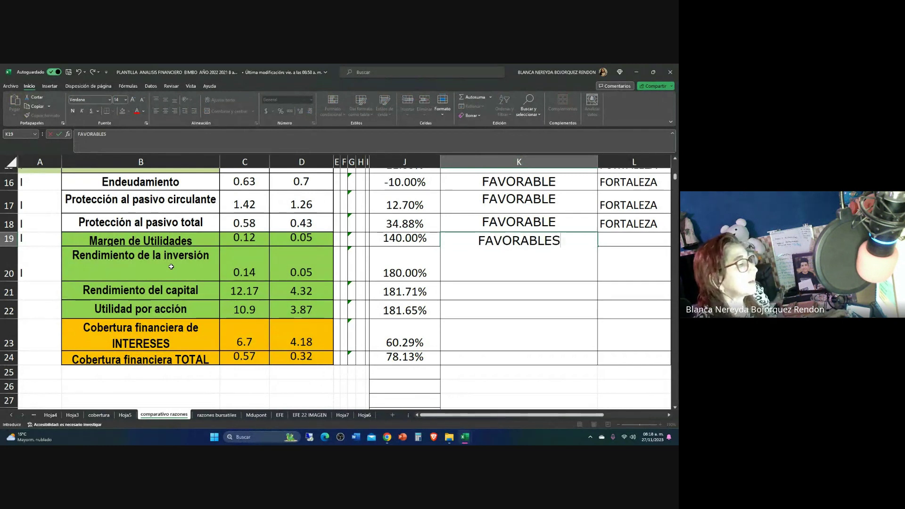
key("BackSpace")
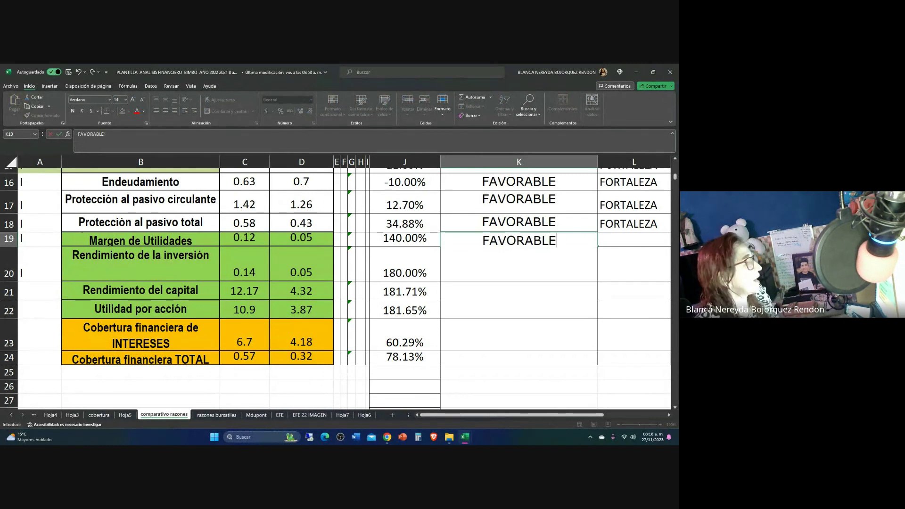
- Classify the Margen de Utilidades ratio as FORTALEZA in cell L19
left_click(614, 238)
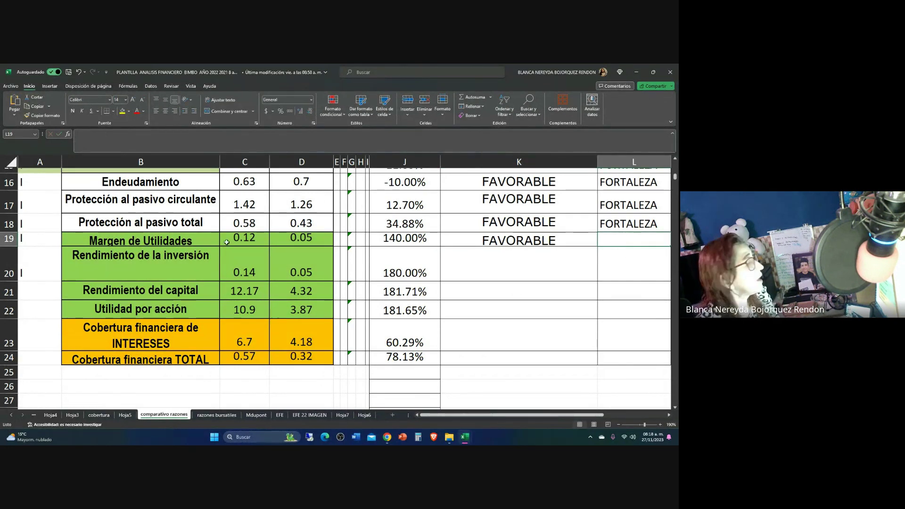
left_click(40, 239)
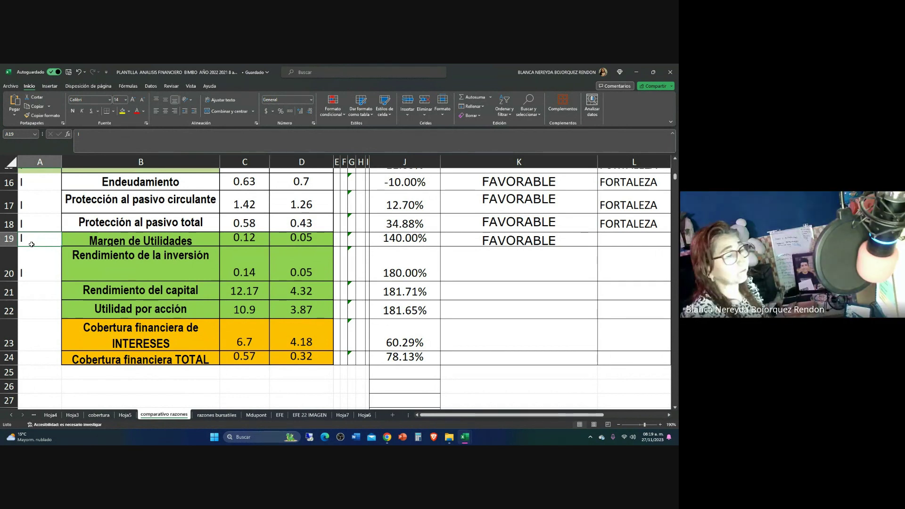
left_click(612, 236)
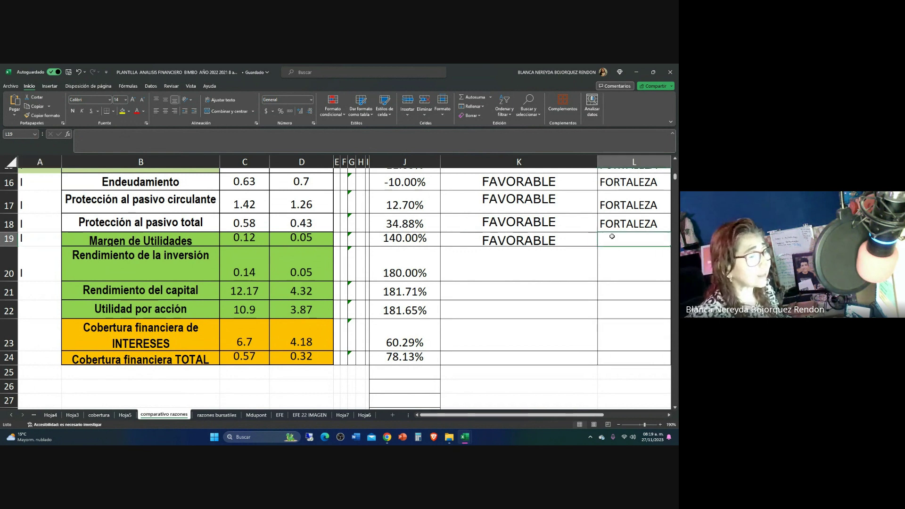
type("FORTA")
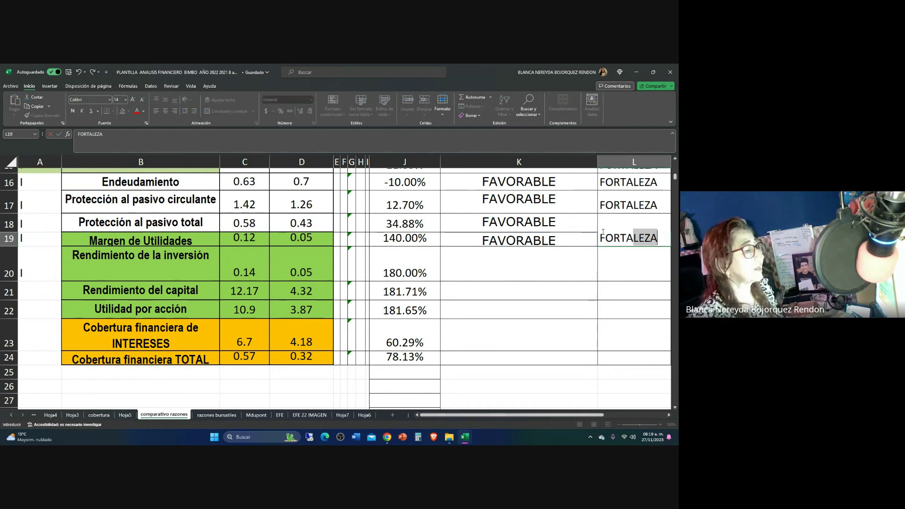
- Rate the Rendimiento de la inversión ratio as FAVORABLE in cell K20
left_click(147, 266)
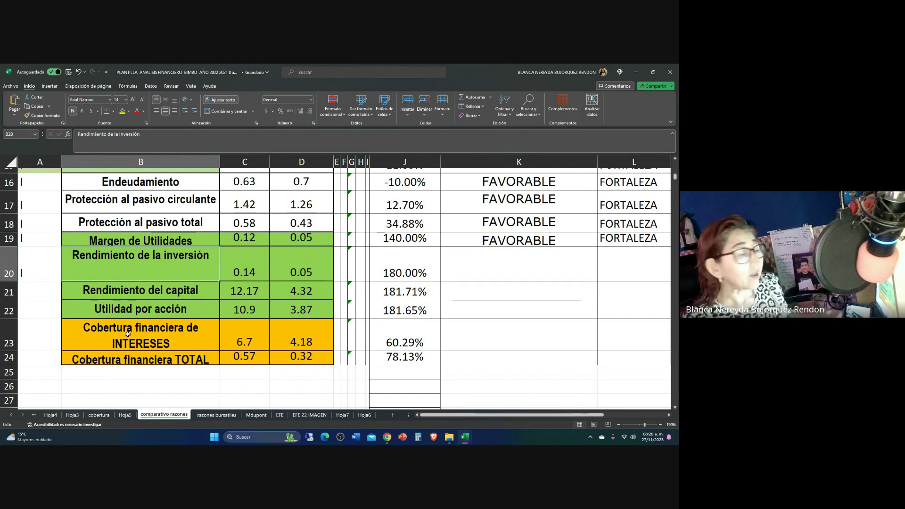
left_click(398, 272)
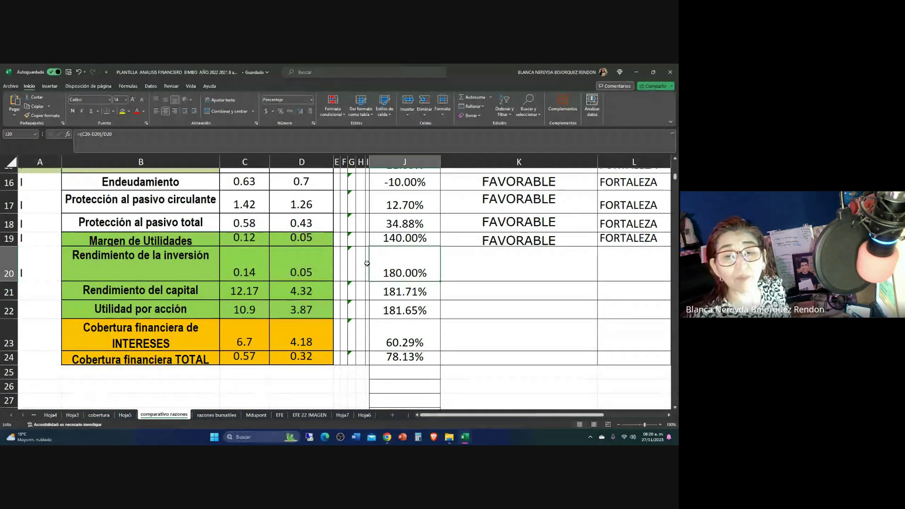
left_click(474, 276)
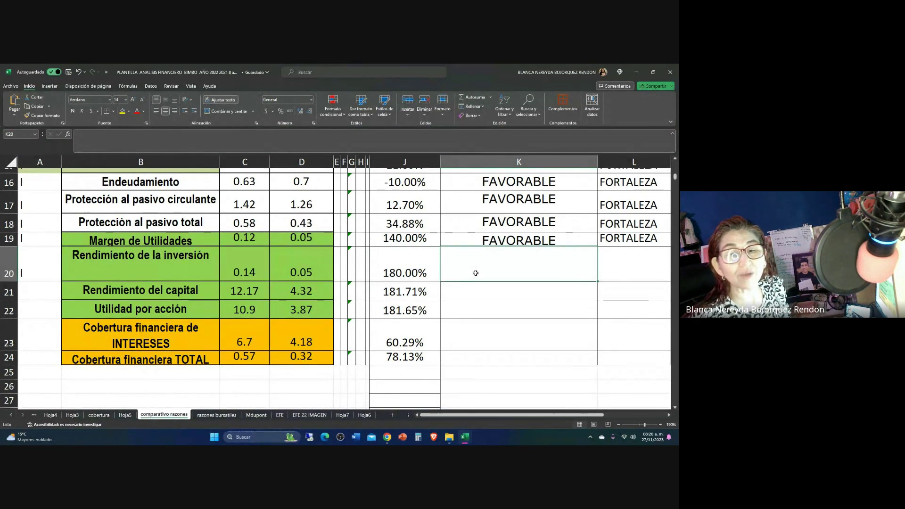
type("FASVOR")
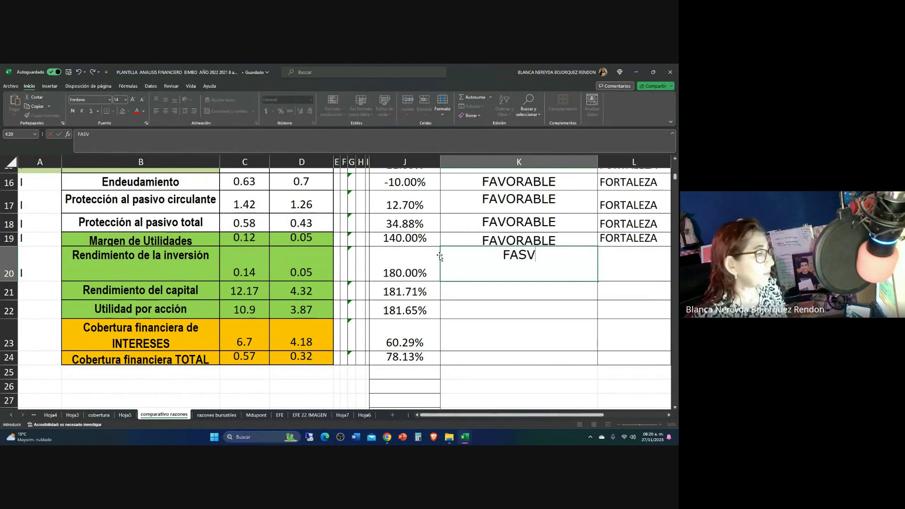
key("BackSpace")
key("BackSpace")
key("BackSpace")
key("BackSpace")
type("VORABLE")
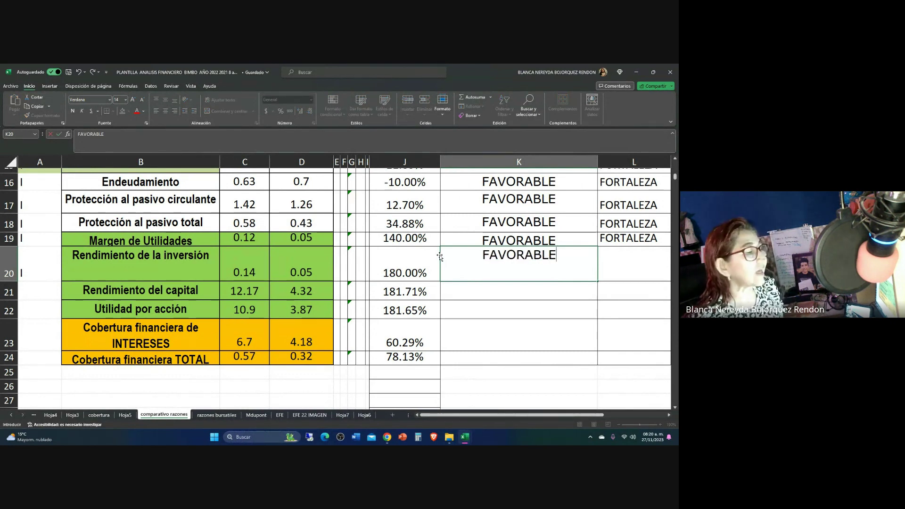
- Classify the Rendimiento de la inversión ratio as FORTALEZA in cell L20
key("Tab")
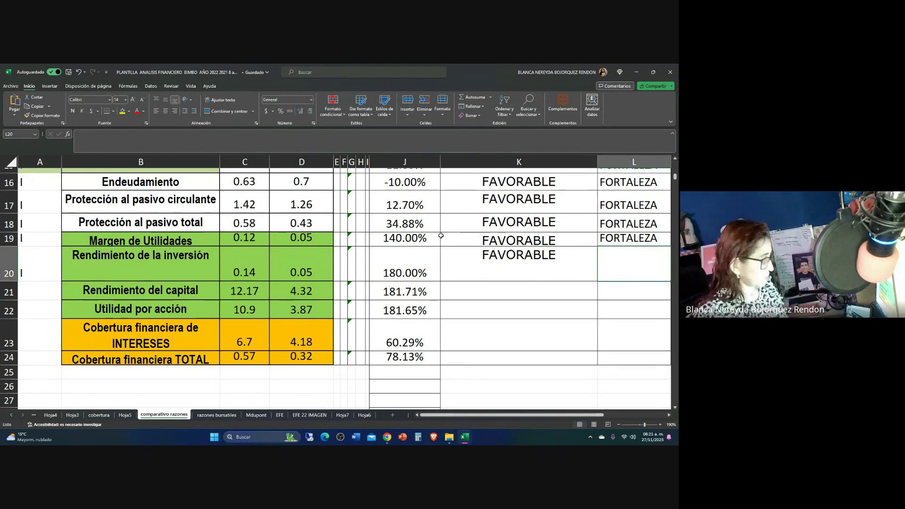
type("F")
left_click(450, 289)
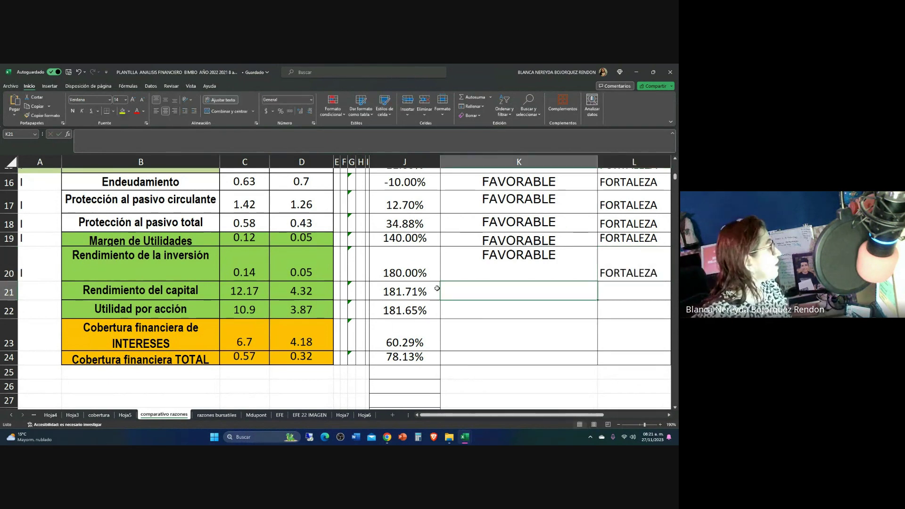
- Enter E in column A of the Rendimiento del capital row and start its rating in K21 with F
left_click(116, 297)
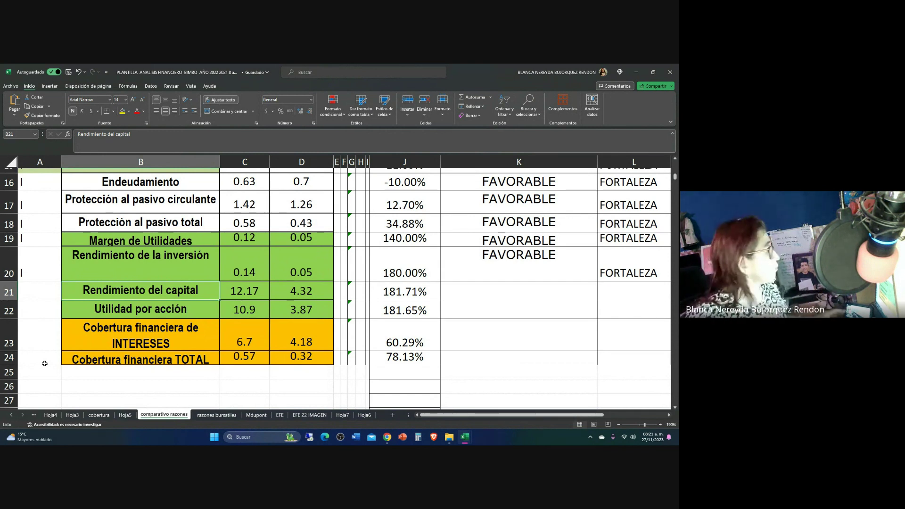
left_click(32, 290)
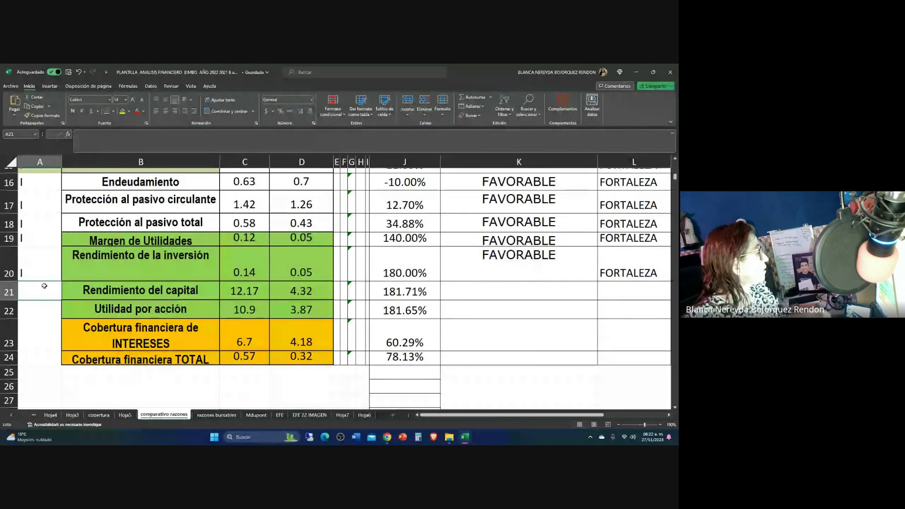
type("E")
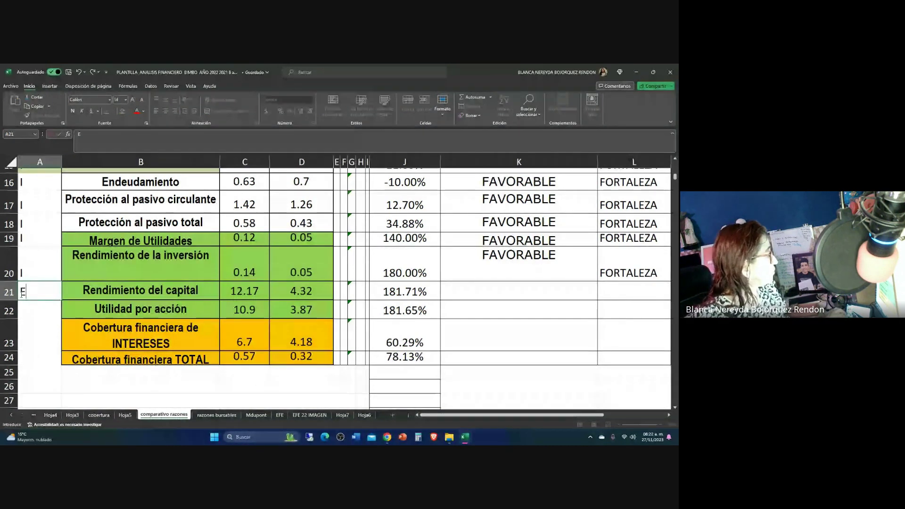
left_click(471, 295)
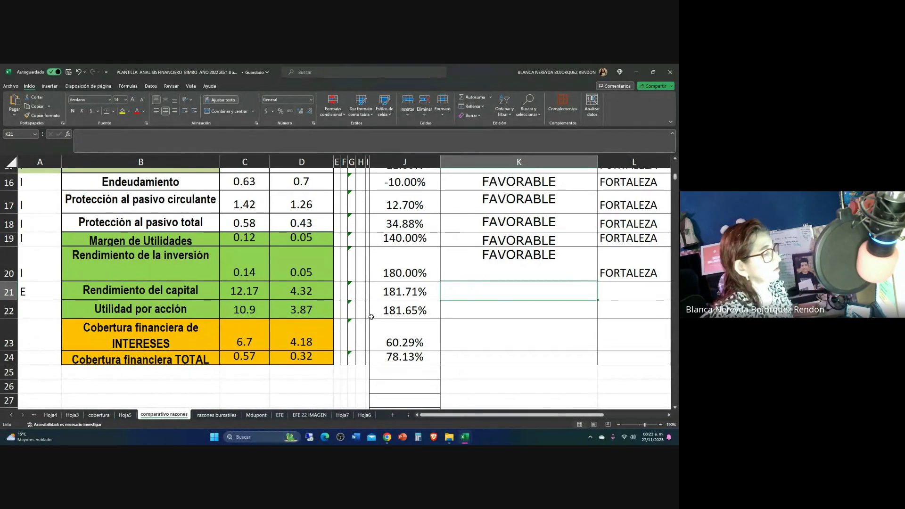
type("F")
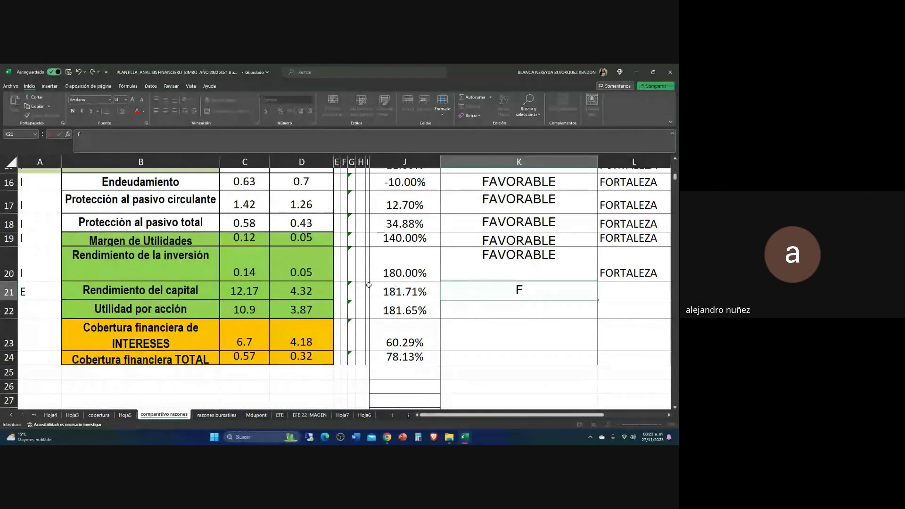
- Switch to the Google Meet call in Chrome, move the screen-sharing bar clear of the call controls and turn off the camera
left_click(388, 438)
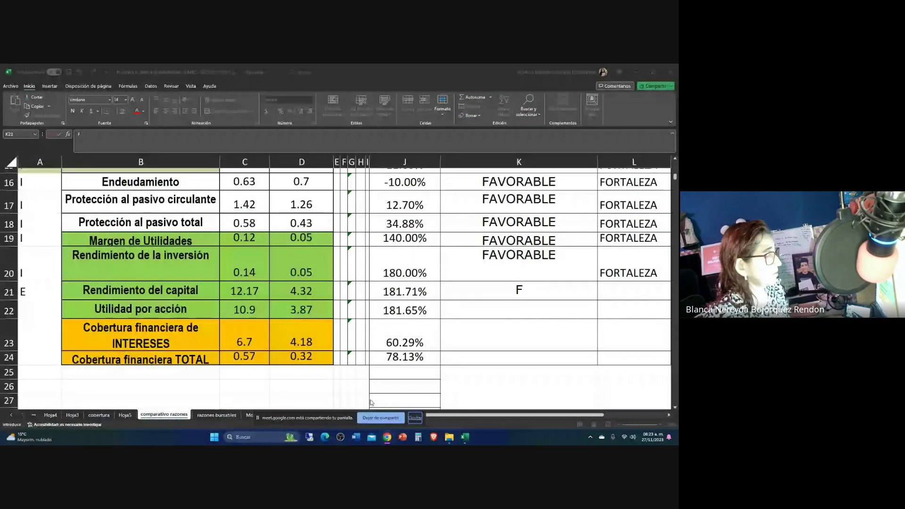
mouse_move(387, 436)
left_click(368, 400)
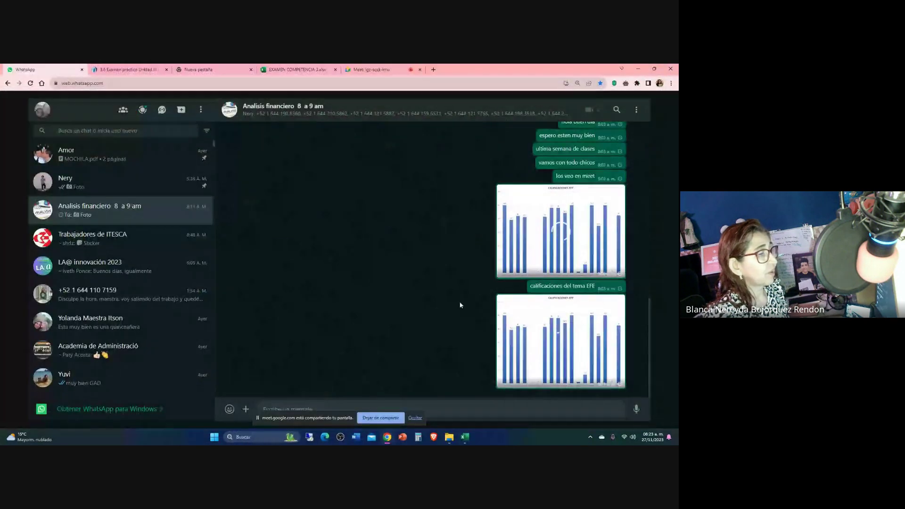
left_click(365, 71)
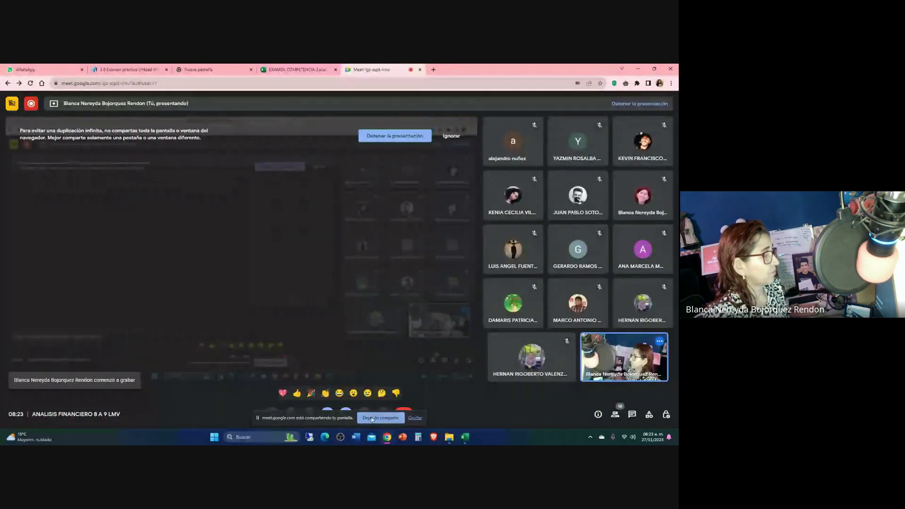
left_click_drag(372, 419, 454, 440)
left_click(291, 413)
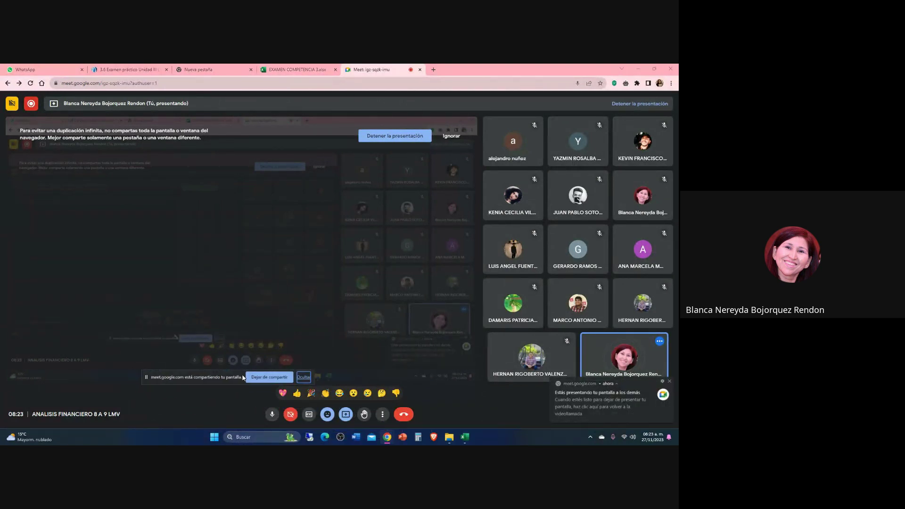
- Return to the PLANTILLA ANALISIS FINANCIERO workbook in Excel, reopen cell K21 for editing and hide the screen-sharing bar
mouse_move(467, 438)
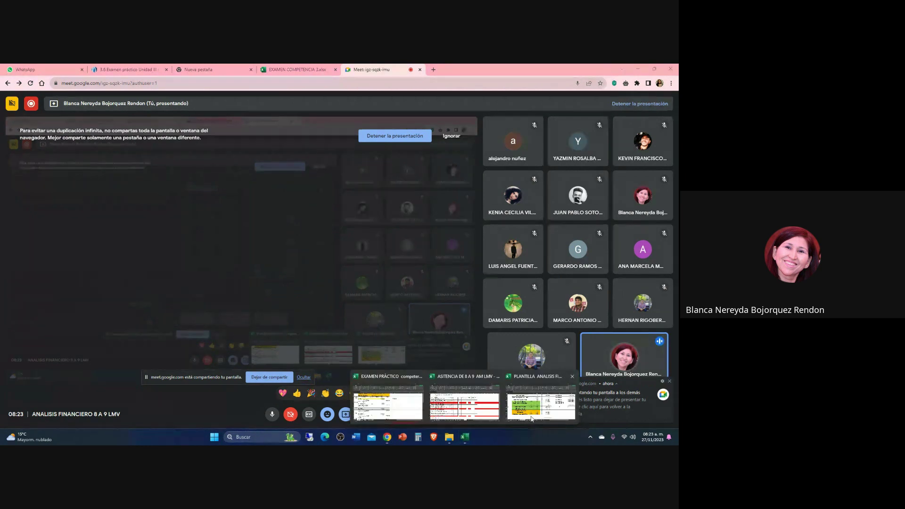
left_click(467, 401)
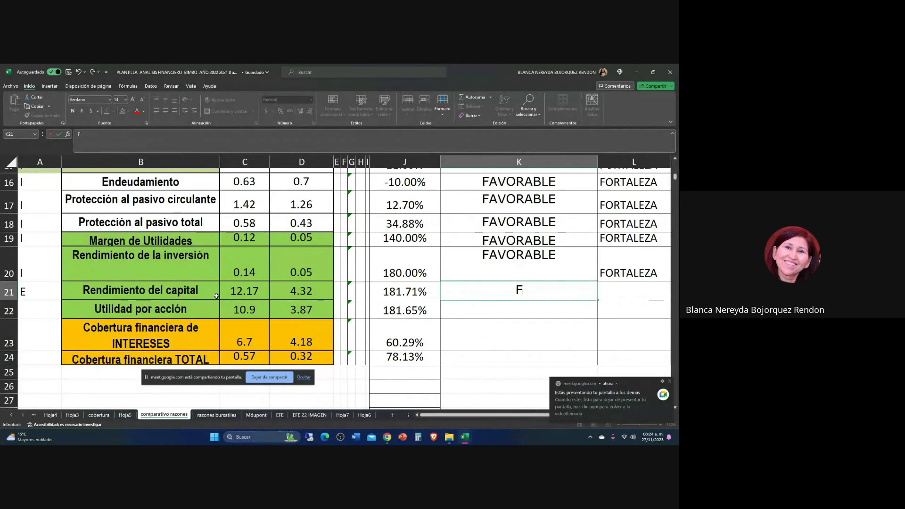
left_click(299, 291)
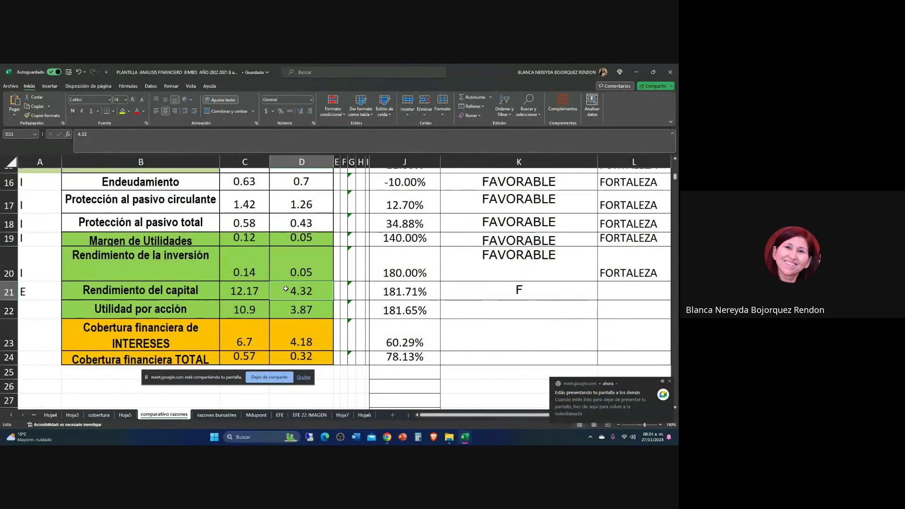
left_click(259, 291)
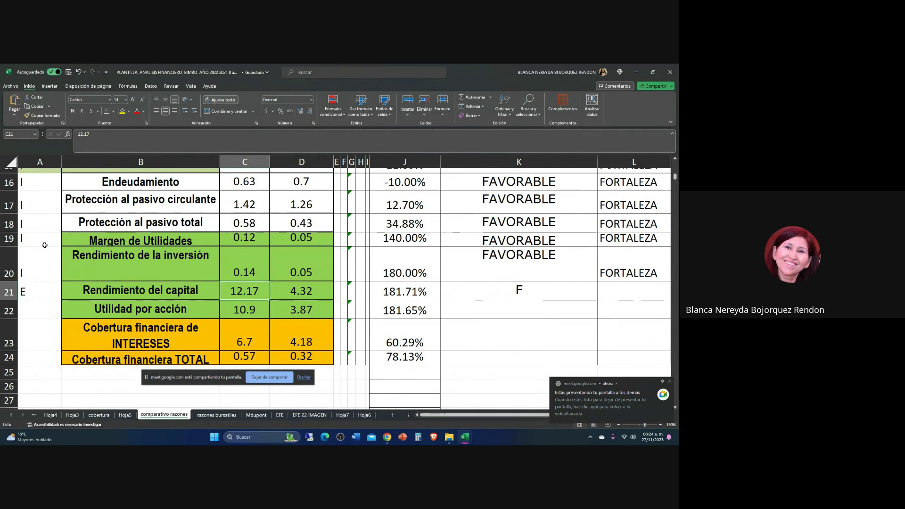
left_click(477, 290)
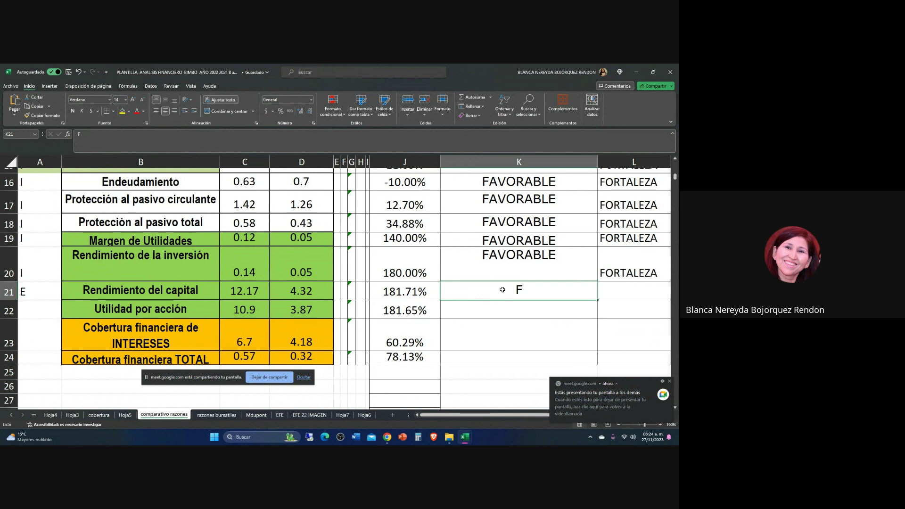
left_click(91, 137)
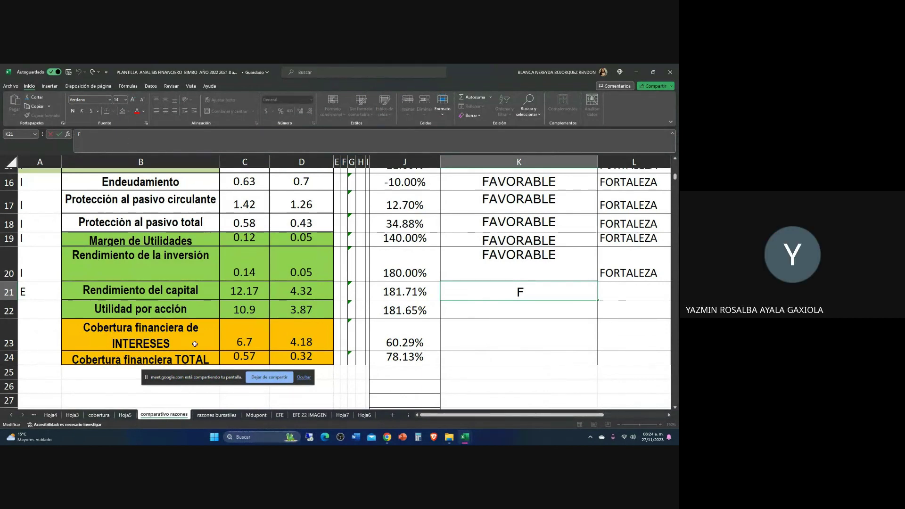
left_click(302, 379)
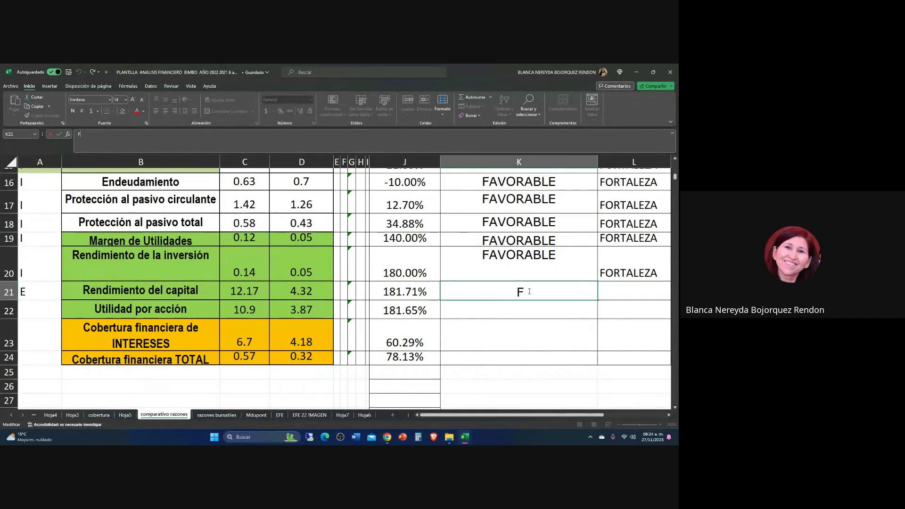
- Complete the Rendimiento del capital rating in cell K21 so that it reads FAVORABLE
type("A")
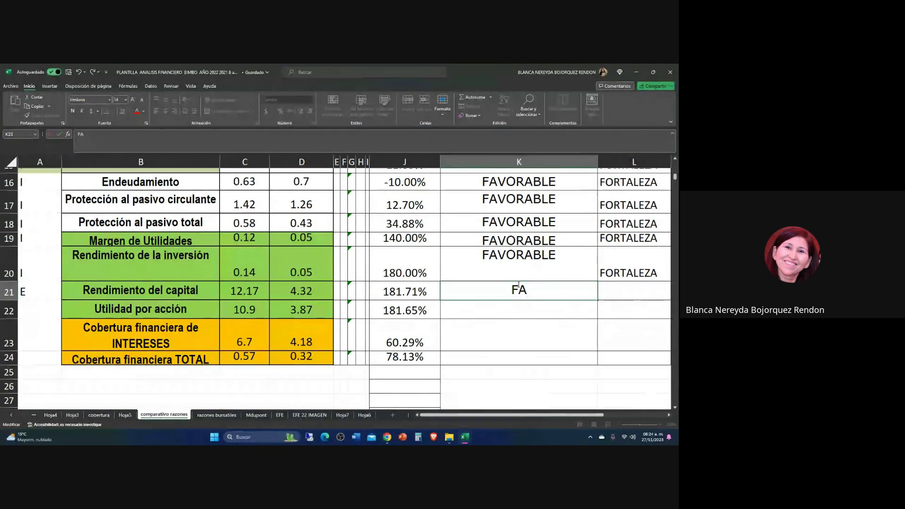
type("VORBAL")
key("BackSpace")
key("BackSpace")
key("BackSpace")
type("ABLE")
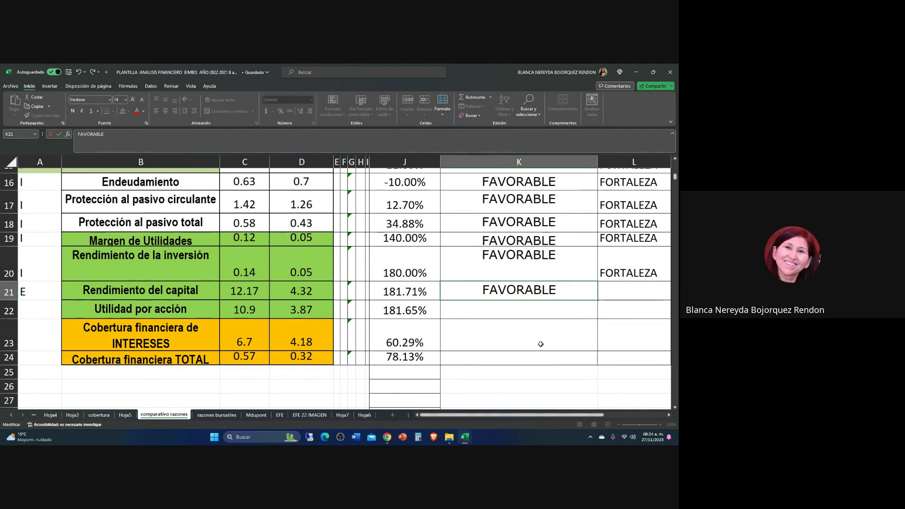
- Classify the Rendimiento del capital ratio as OPORTUNIDAD in cell L21
left_click(606, 298)
type("OPORT")
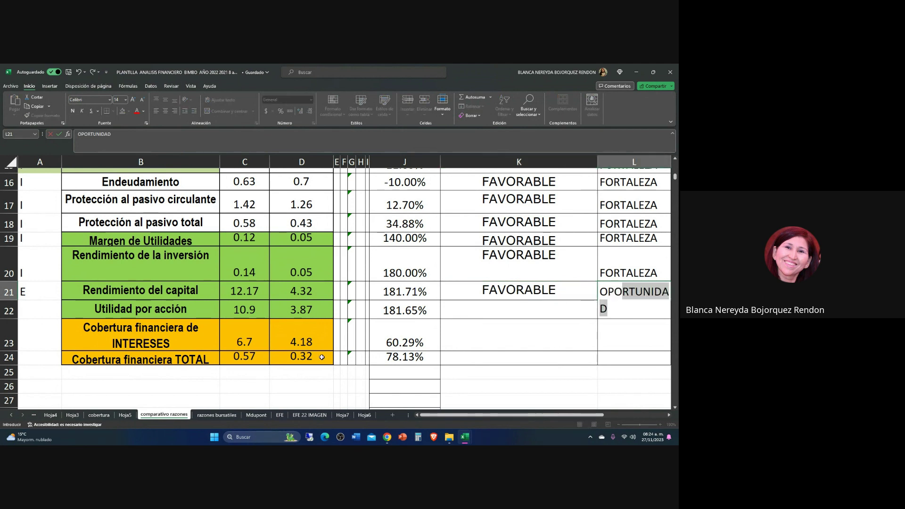
left_click(469, 310)
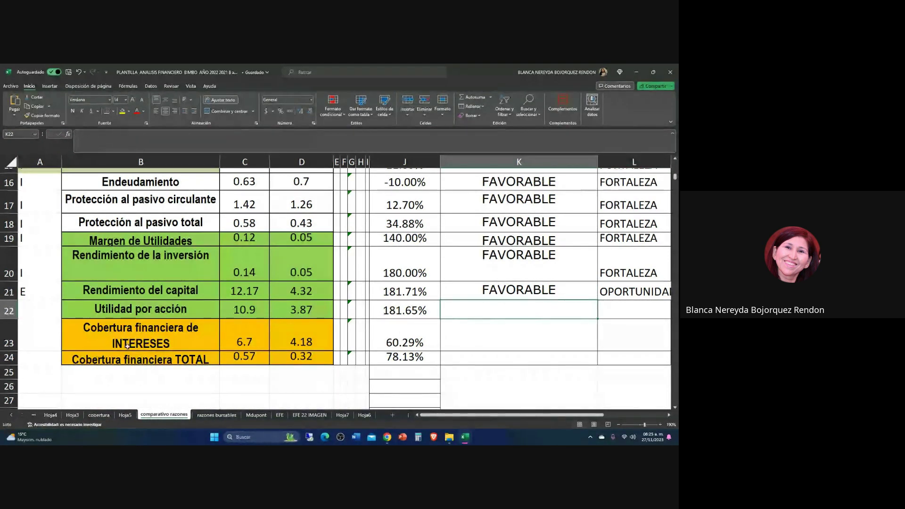
- Enter I in column A of the Utilidad por acción row and rate its variation FAVORABLE in K22
left_click(112, 308)
left_click(37, 316)
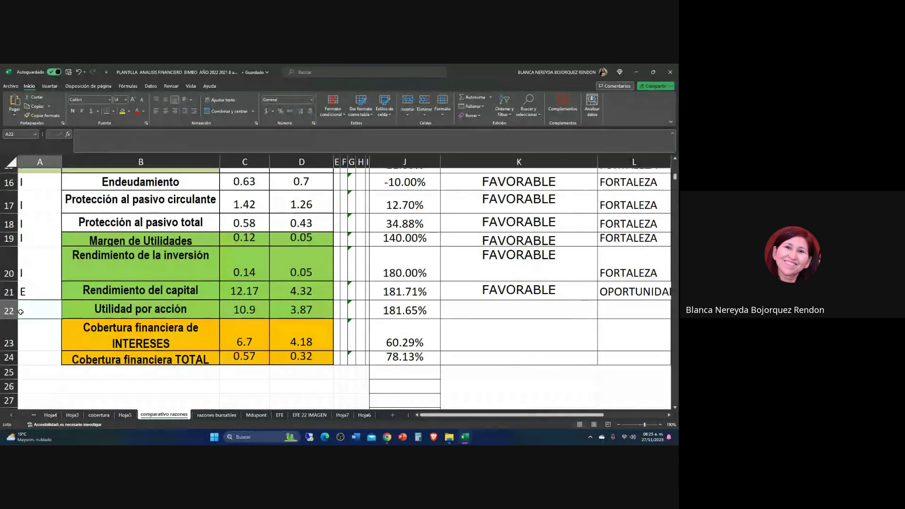
type("I")
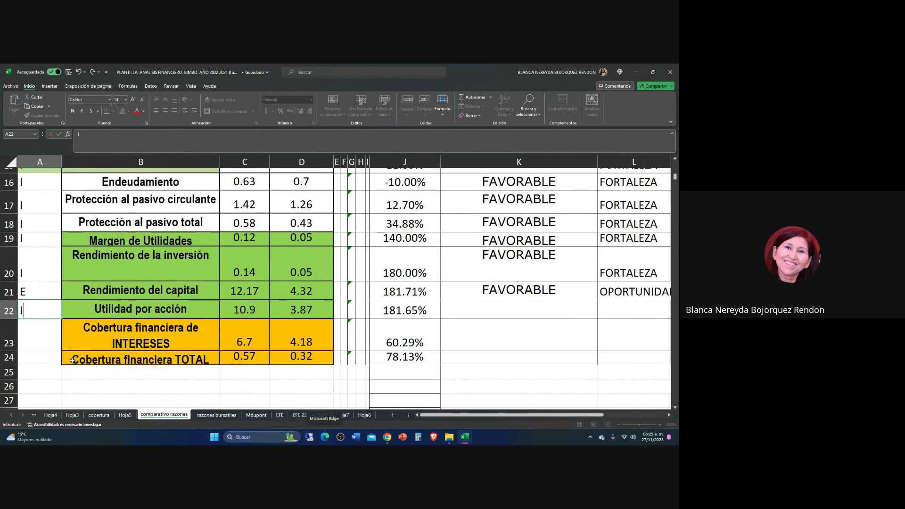
left_click(477, 311)
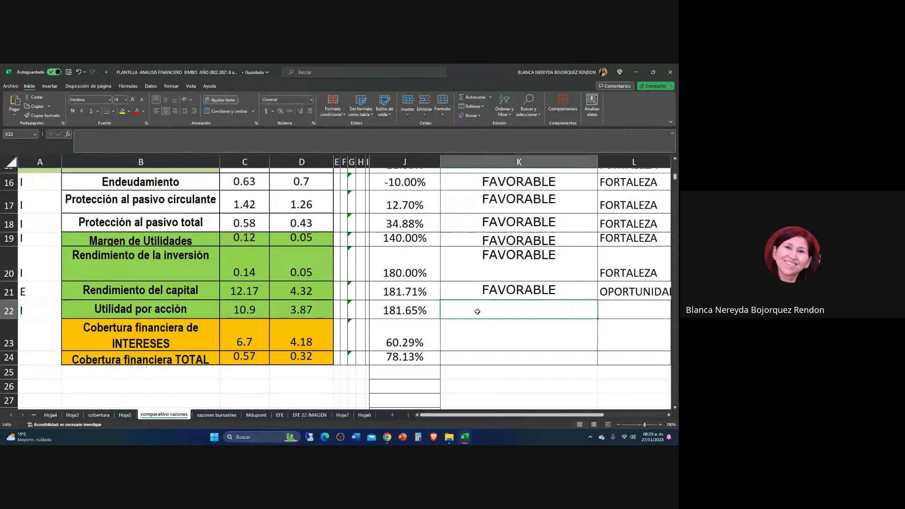
left_click(403, 308)
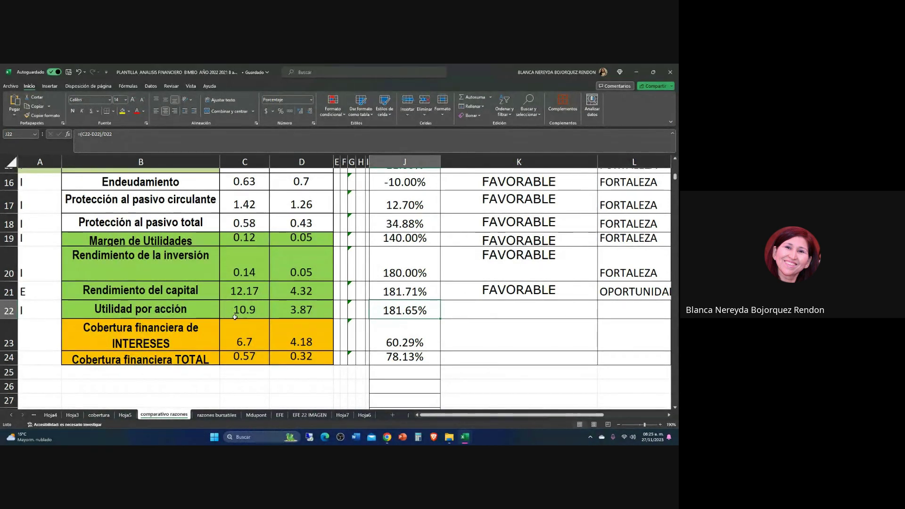
left_click(459, 315)
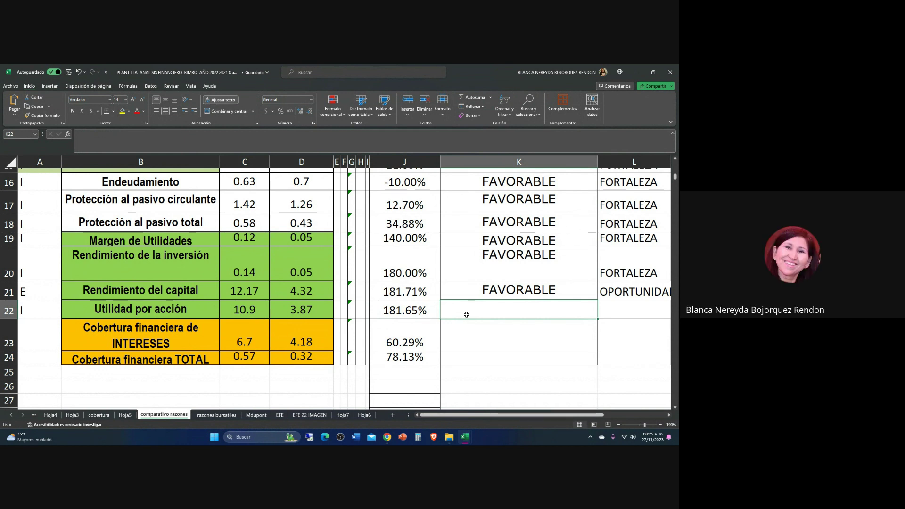
type("FAVOR")
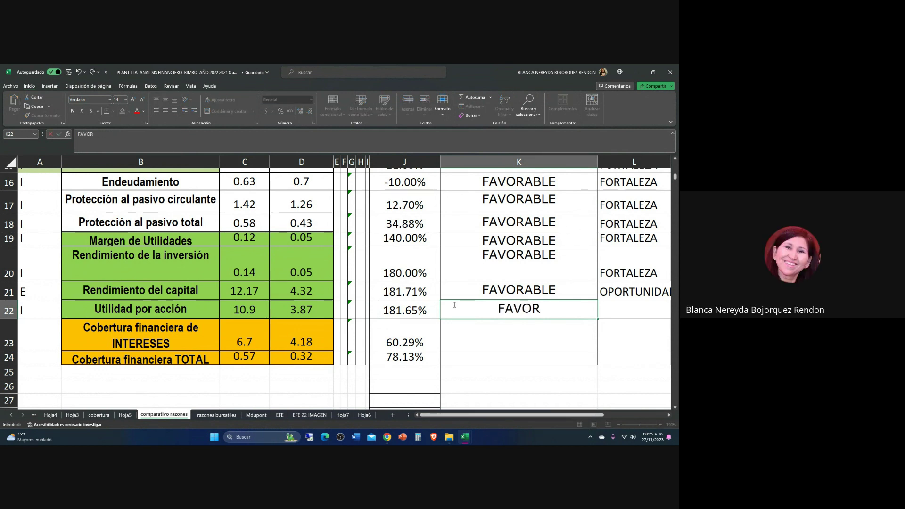
type("ABLE")
- Classify the Utilidad por acción ratio as FORTALEZA OPORTUNIDAD in cell L22
left_click(640, 309)
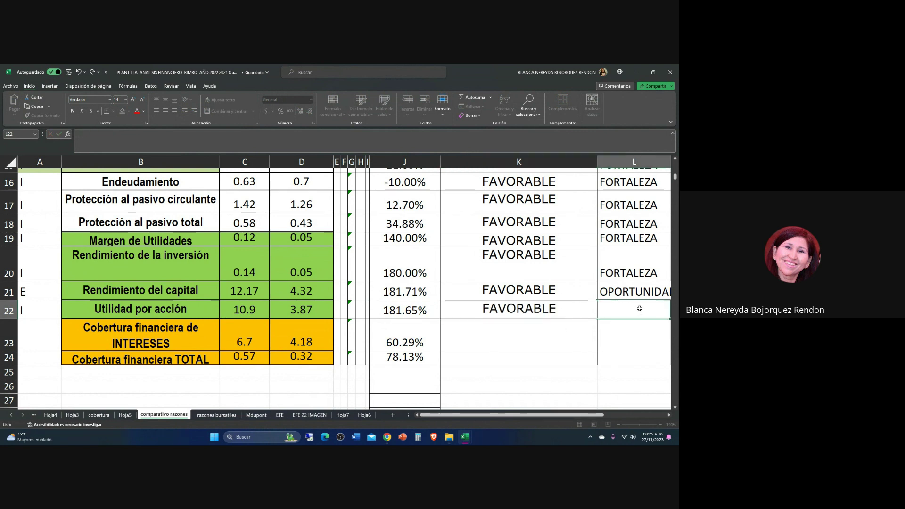
type("FO")
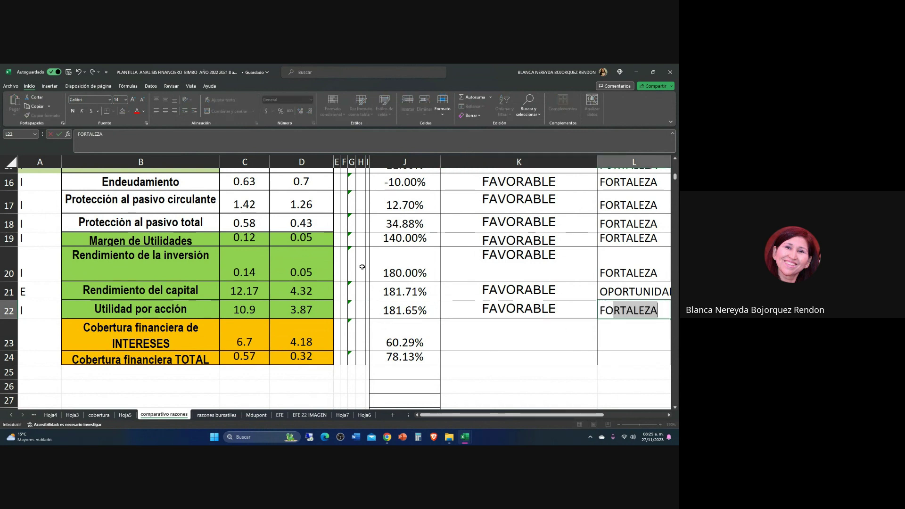
type("RTALEZA")
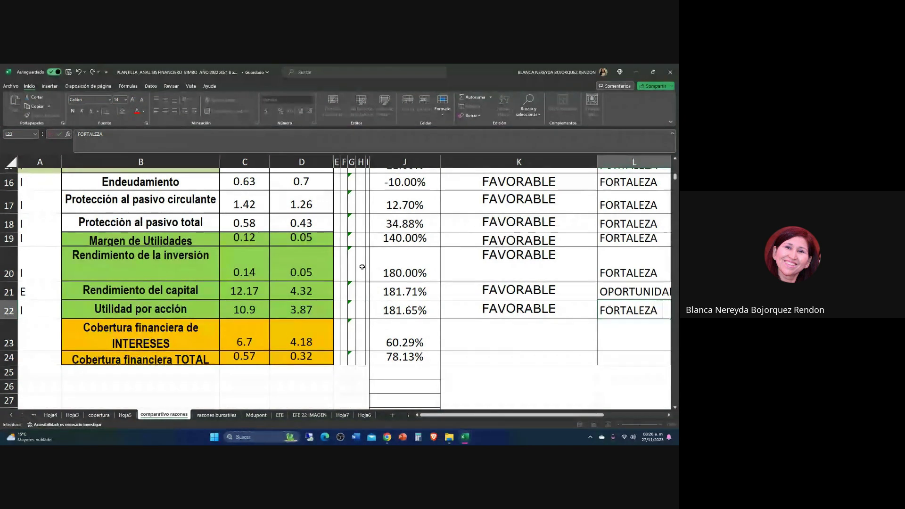
type(" OPOR")
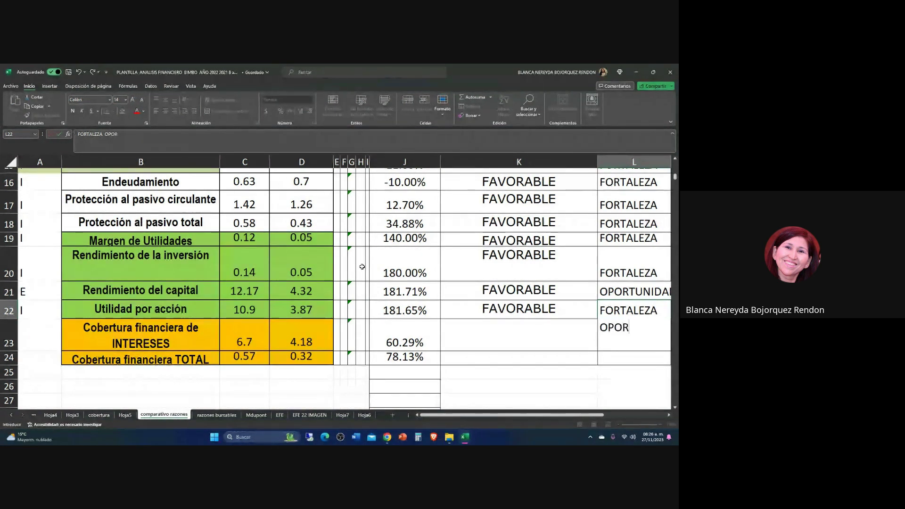
type("TUNIDAD")
left_click(464, 325)
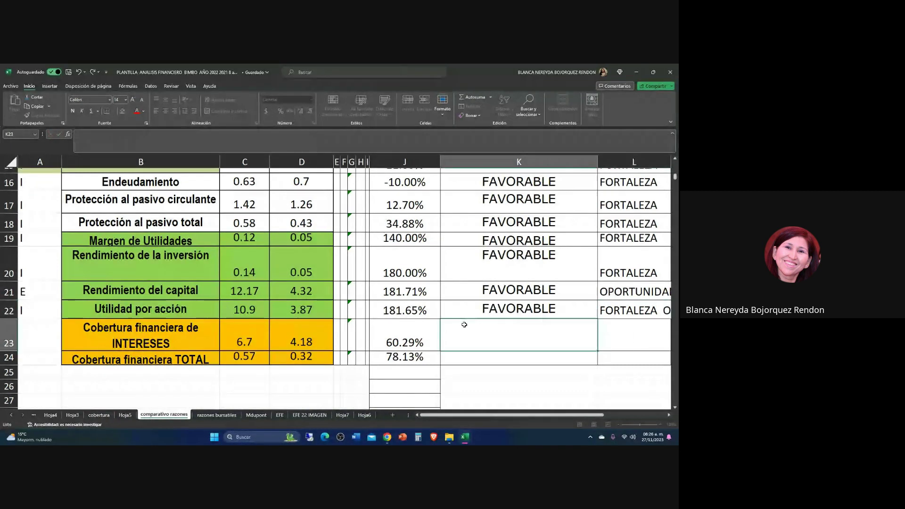
- Rate the Cobertura financiera de INTERESES variation FAVORABLE in K23 and enter I in column A of its row
scroll(148, 343, "down", 1)
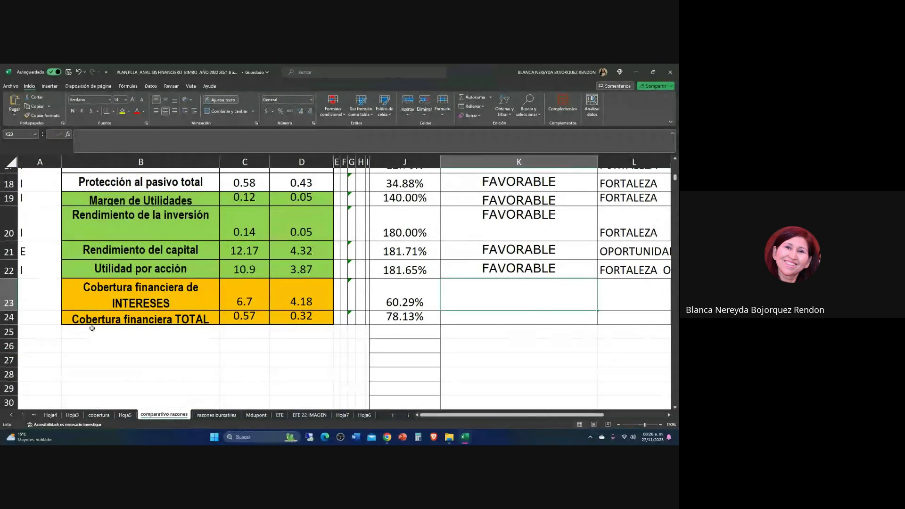
left_click(86, 299)
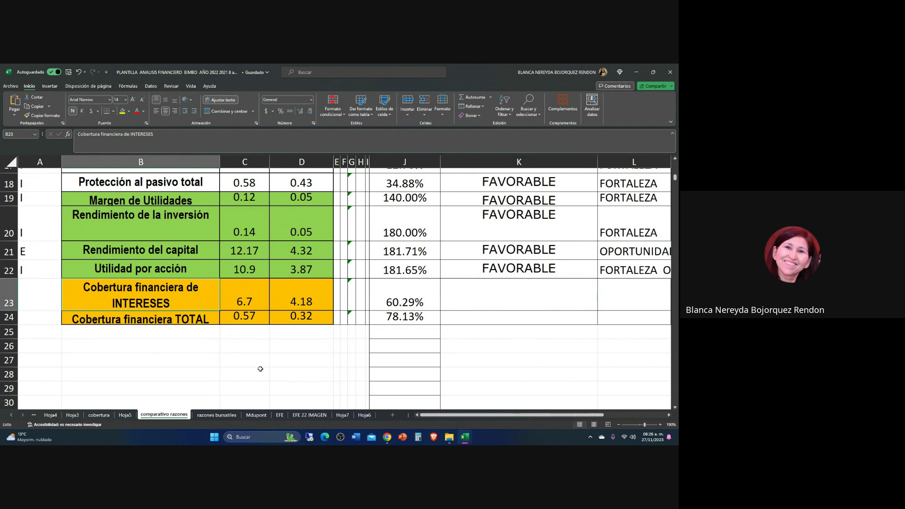
left_click(490, 295)
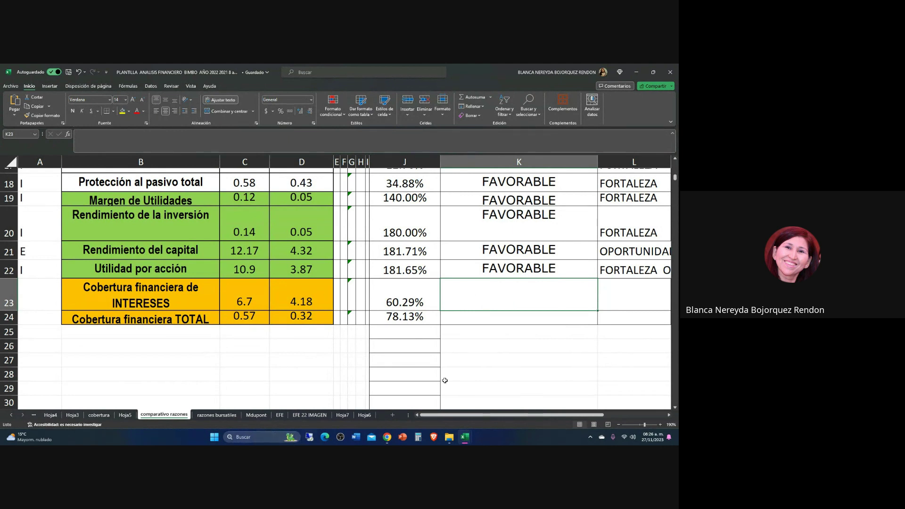
type("FAVOT")
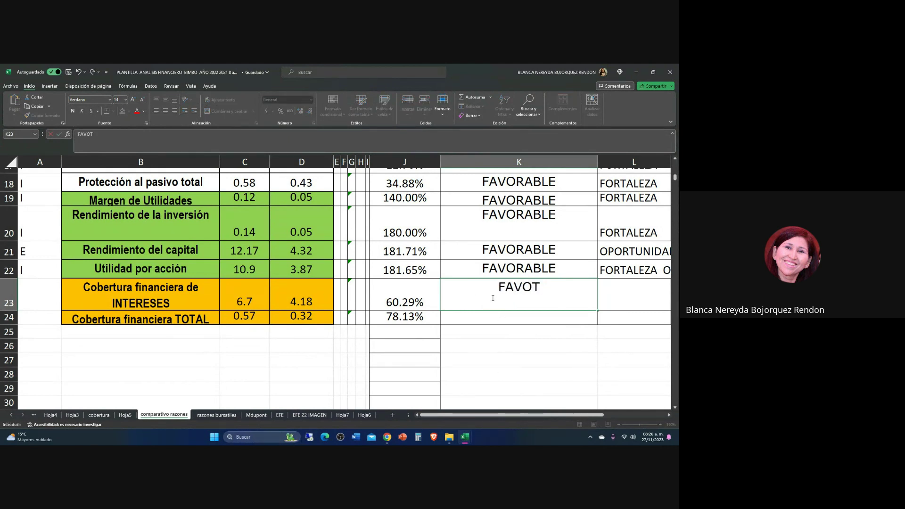
key("BackSpace")
type("RABLE")
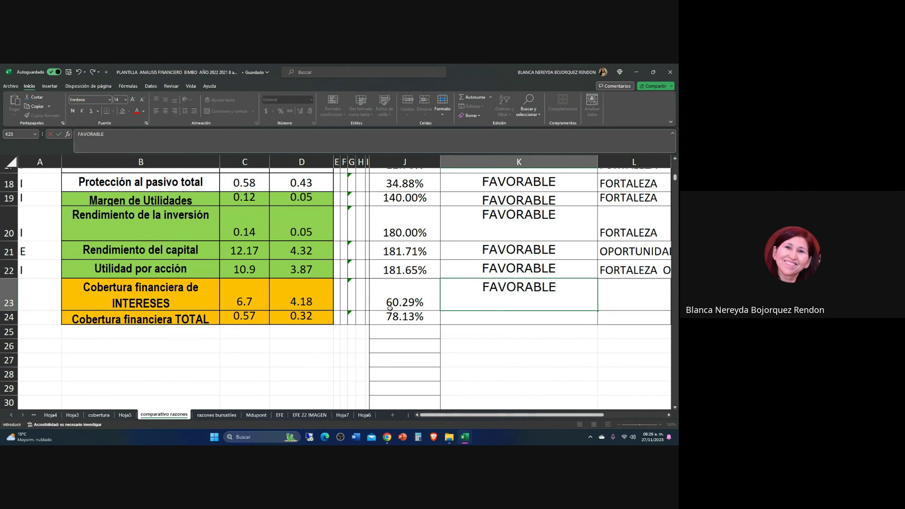
left_click(96, 297)
left_click(34, 290)
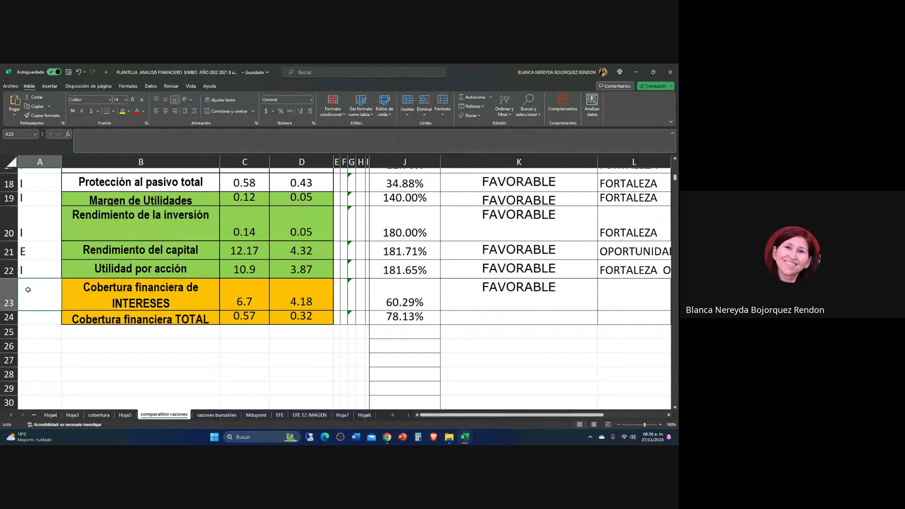
type("I")
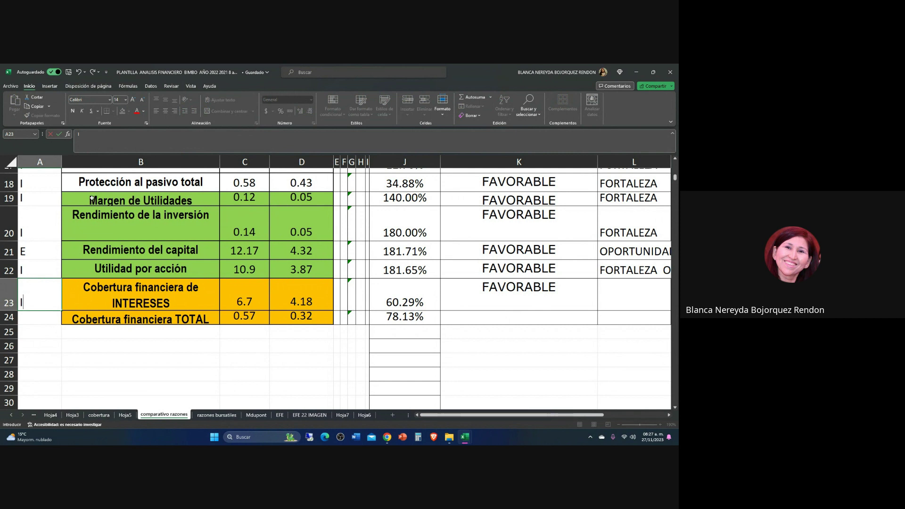
- Classify the Cobertura financiera de INTERESES ratio as FORTALEZA OPORTUNIDAD in cell L23
left_click(645, 293)
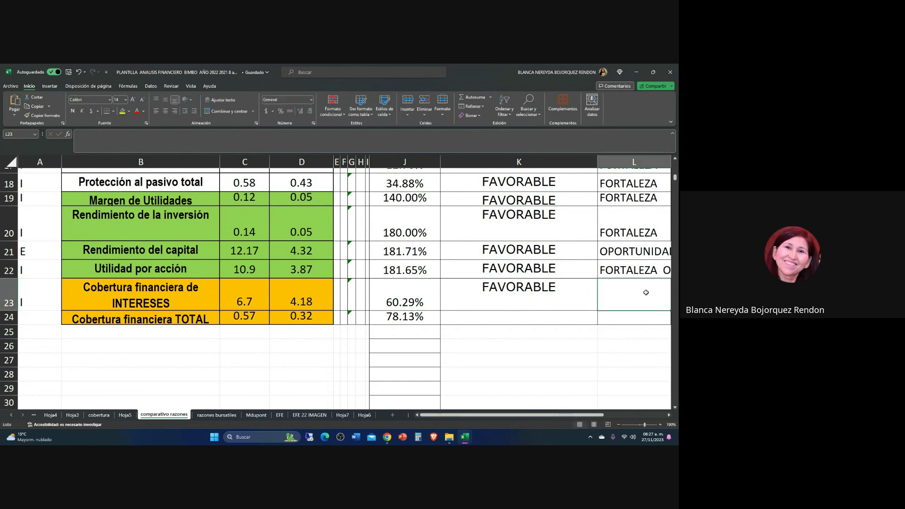
type("FORTA")
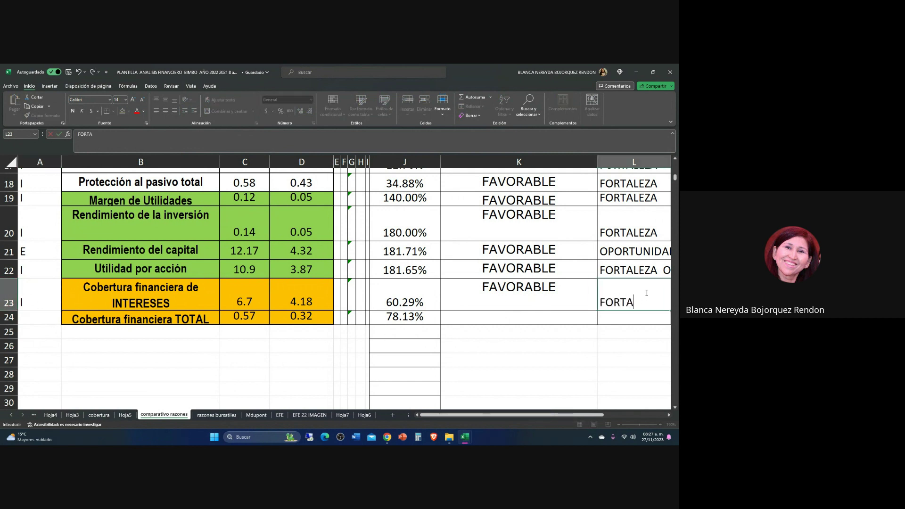
type("LEZA")
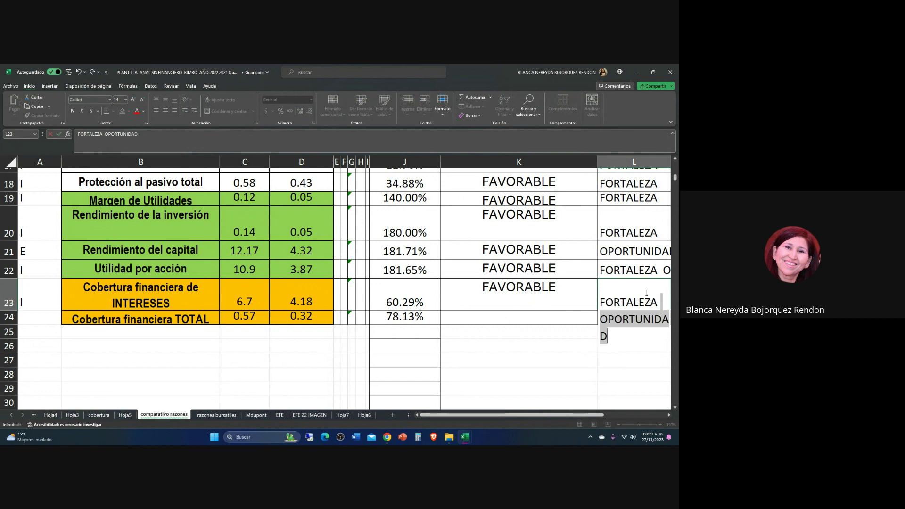
type("  OPORTU")
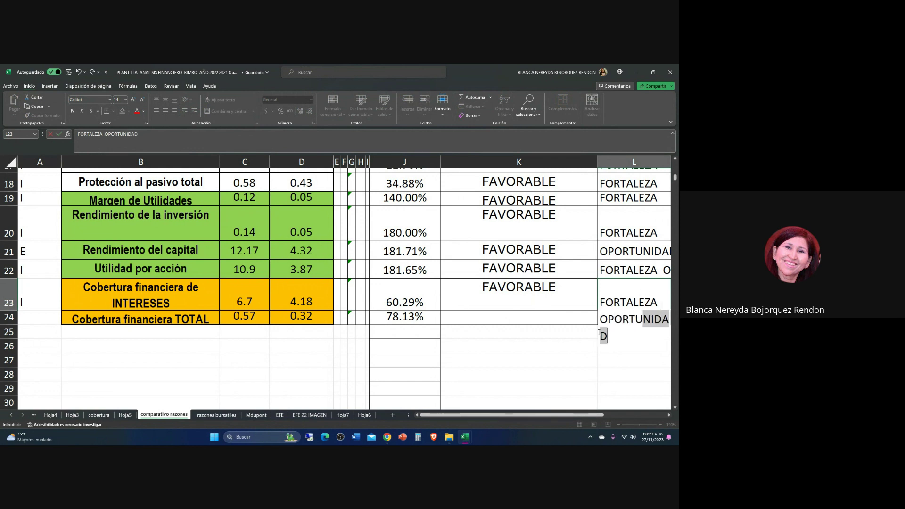
left_click(504, 319)
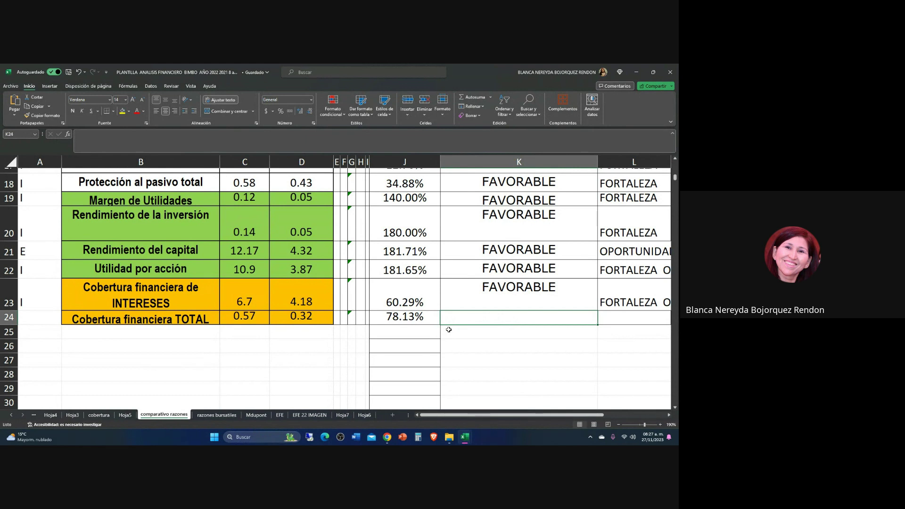
- Enter I O E in column A of the Cobertura financiera TOTAL row and rate its variation FAVORABLE in K24
left_click(36, 313)
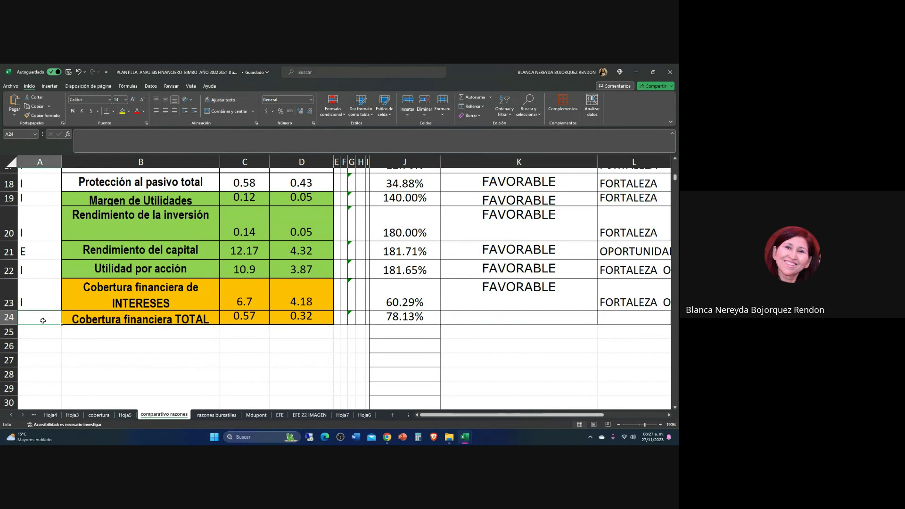
type("I O E")
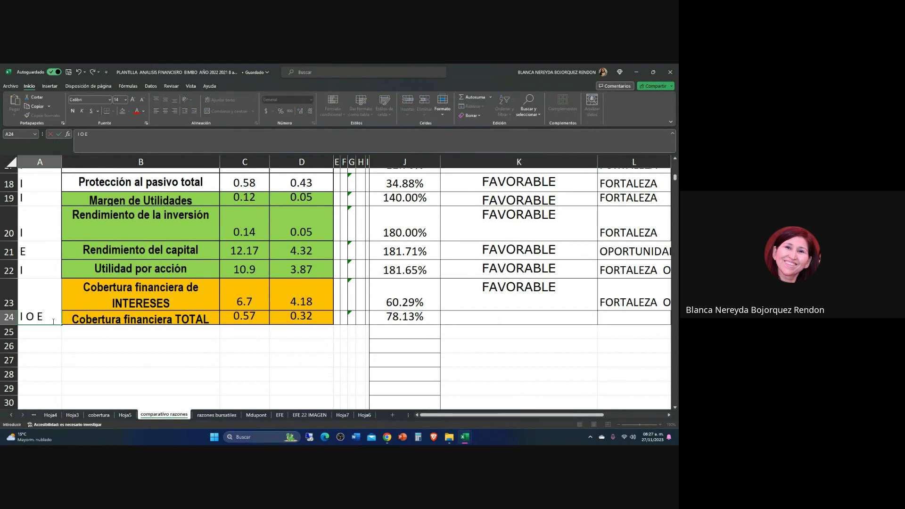
left_click(42, 334)
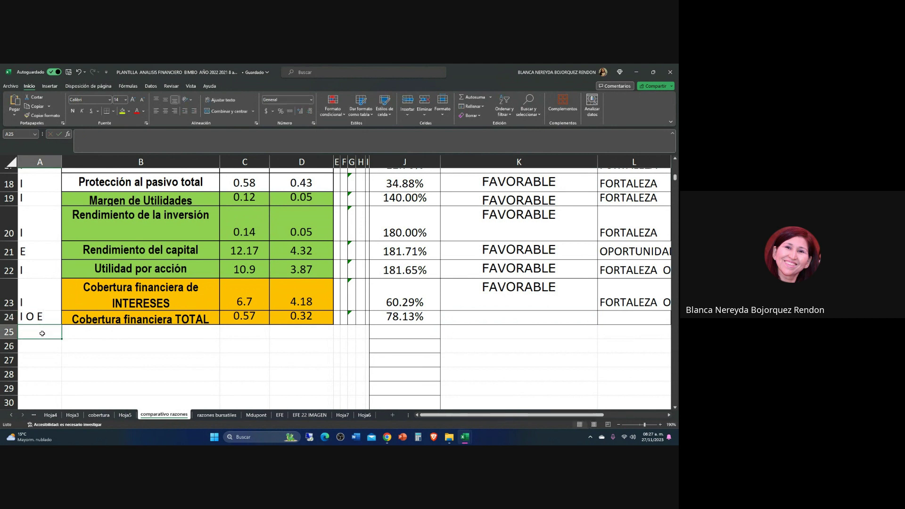
left_click(448, 325)
left_click(410, 318)
left_click(477, 316)
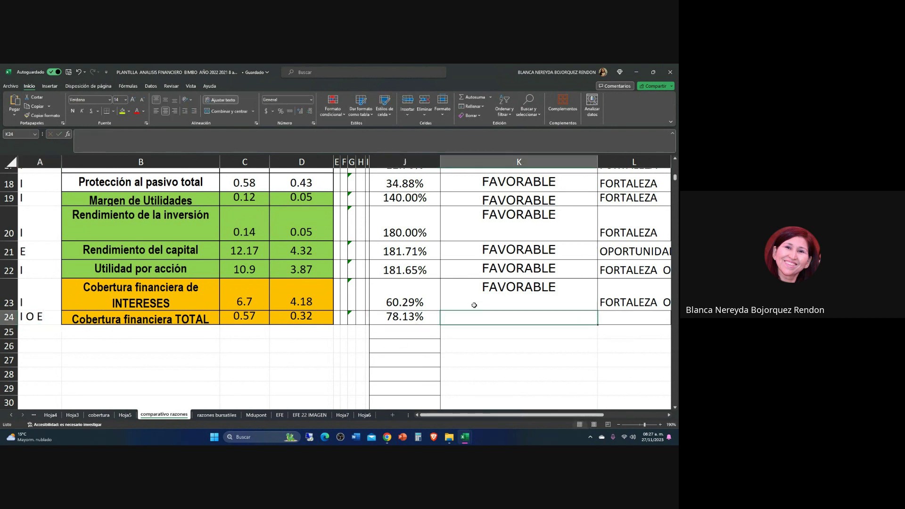
type("FAS")
key("BackSpace")
type("V")
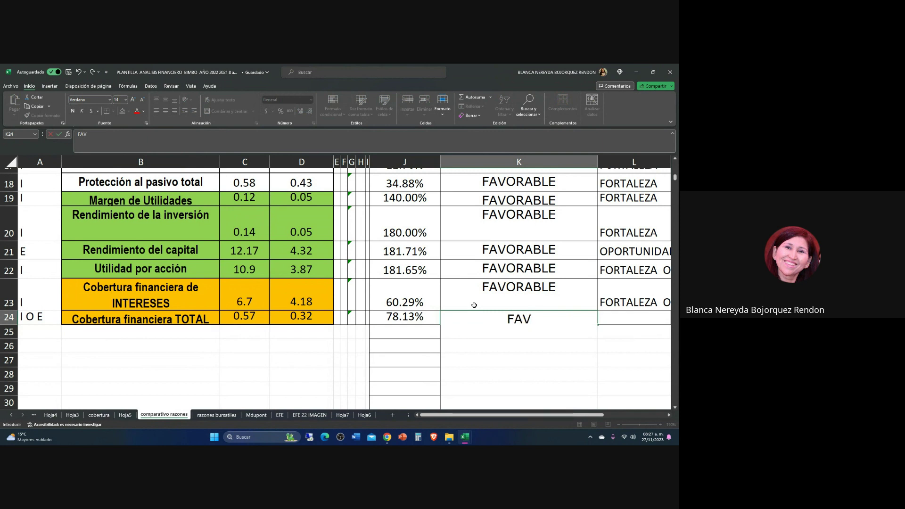
type("ORABLE")
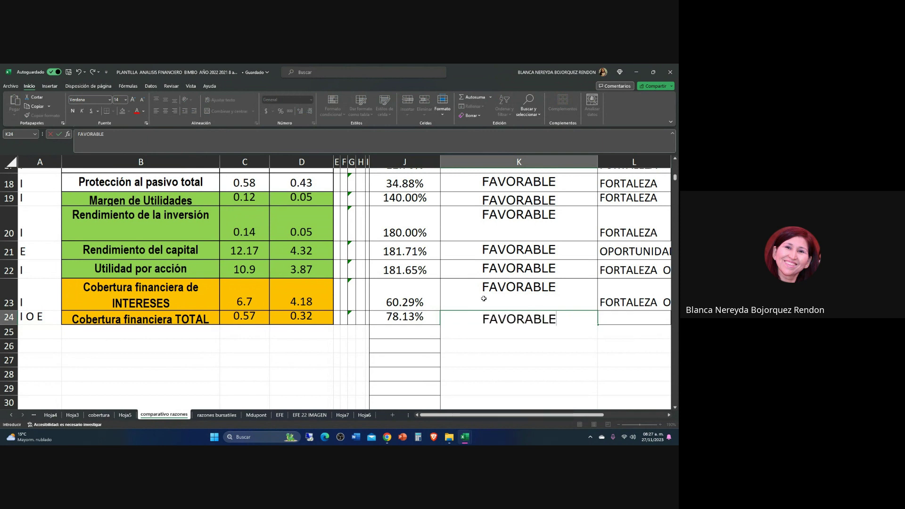
- Classify the Cobertura financiera TOTAL ratio as FORTALEZA O OPORTUNIDAD in cell L24
left_click(616, 315)
type("F")
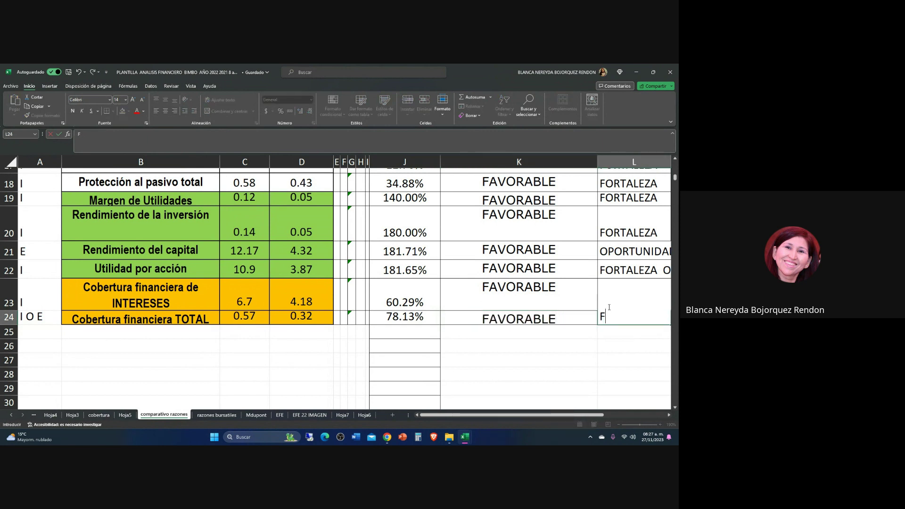
type("ORTALEZA O OPORTU")
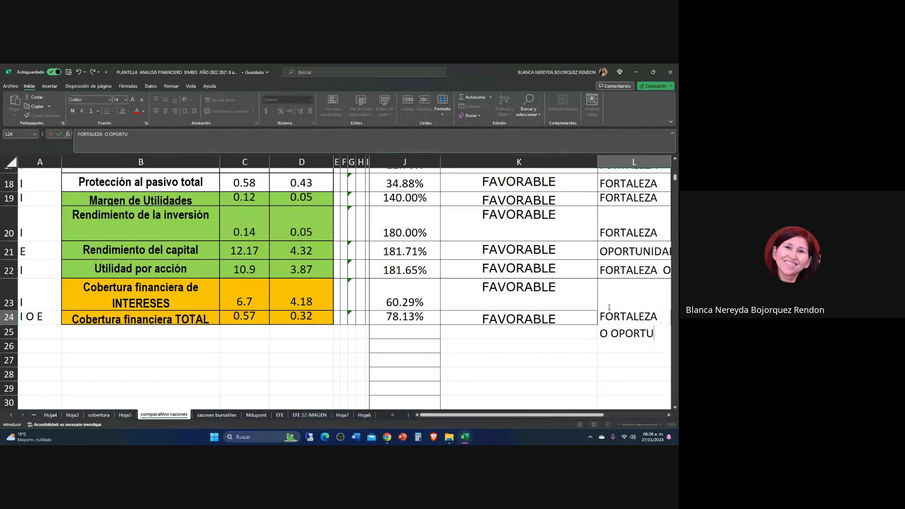
type("NIDAD")
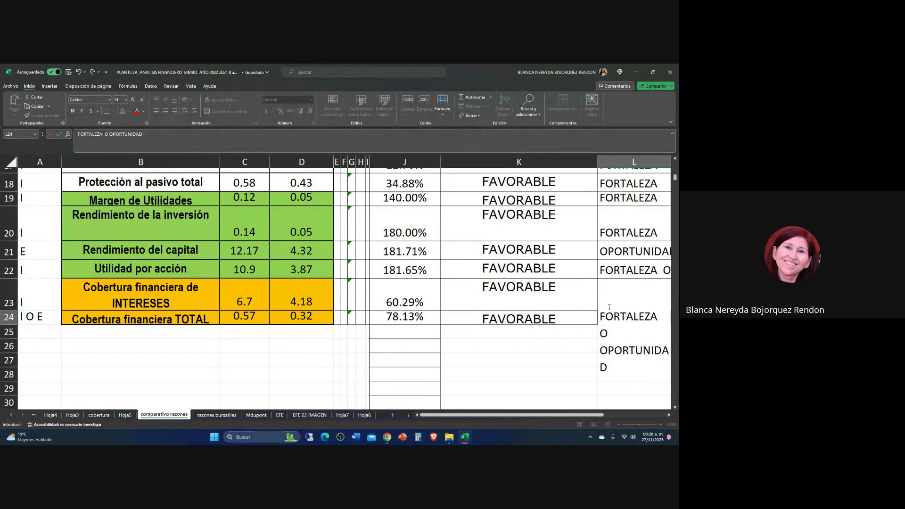
- Open the Word document FODA FIN 2022 2021 from the TRABAJO DE G BIMBO 2022 2021 folder and enlarge its text for reading
left_click(358, 439)
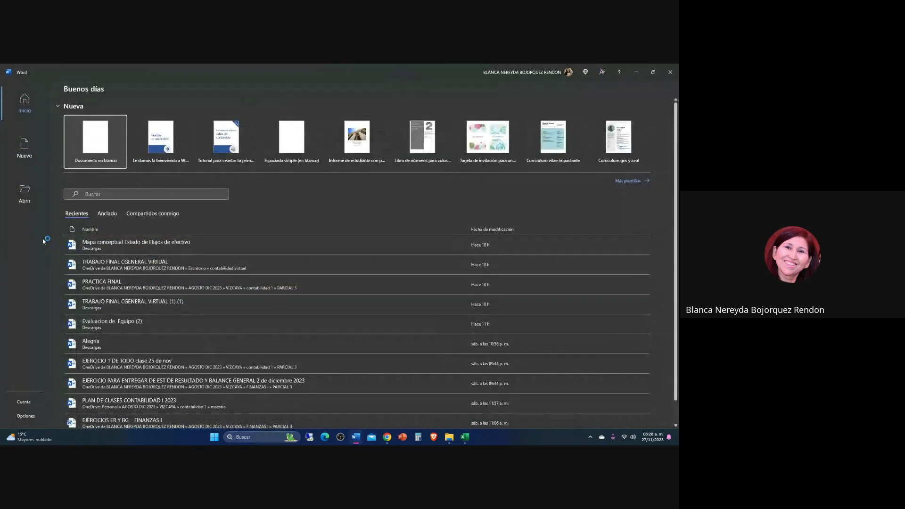
left_click(449, 437)
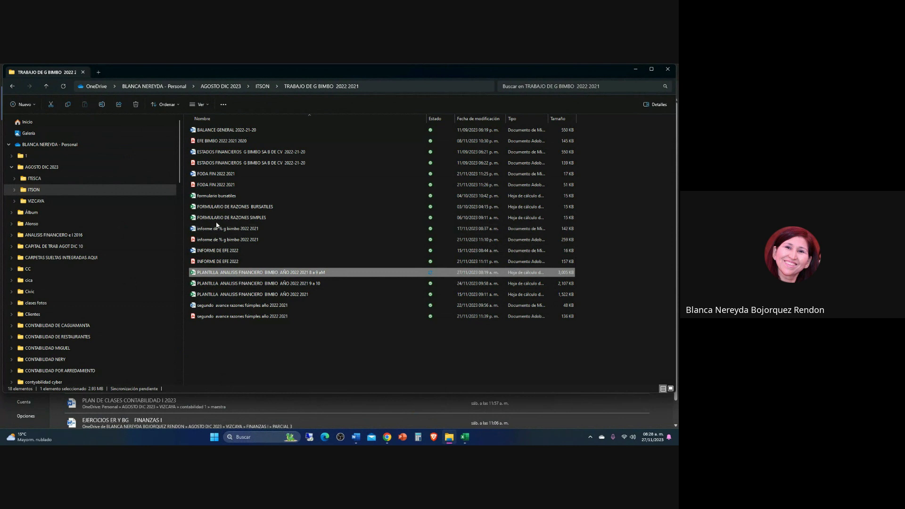
left_click(208, 175)
double_click(204, 174)
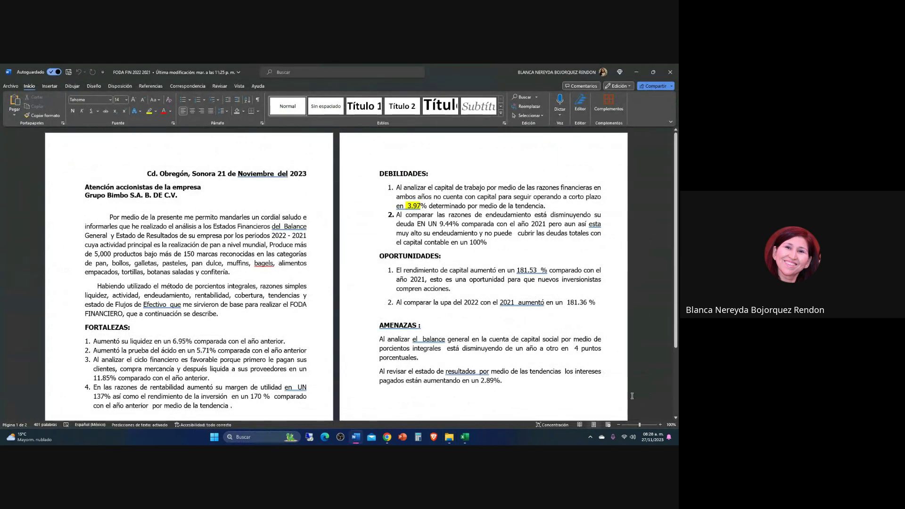
left_click(661, 425)
left_click(660, 425)
left_click(660, 425)
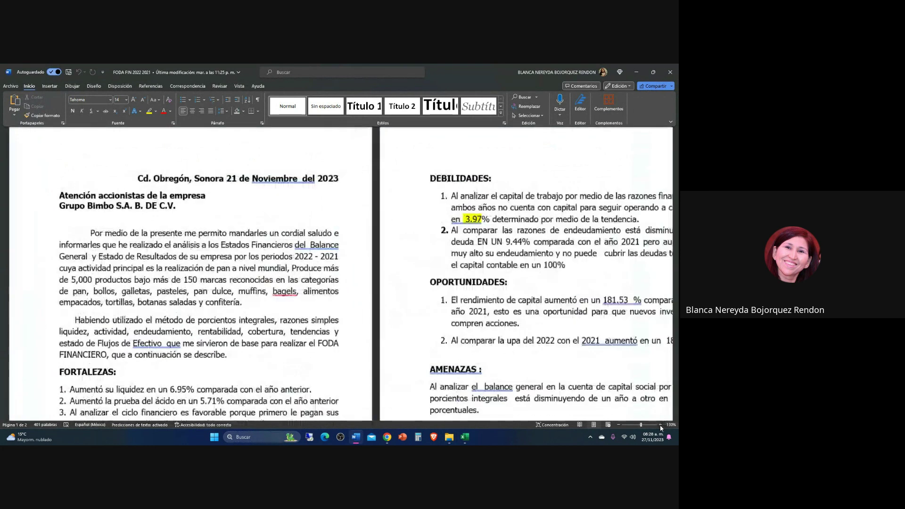
left_click(660, 425)
left_click(661, 426)
- Review the FODA letter from its introduction through the FORTALEZAS, DEBILIDADES, OPORTUNIDADES and AMENAZAS sections
scroll(448, 329, "down", 4)
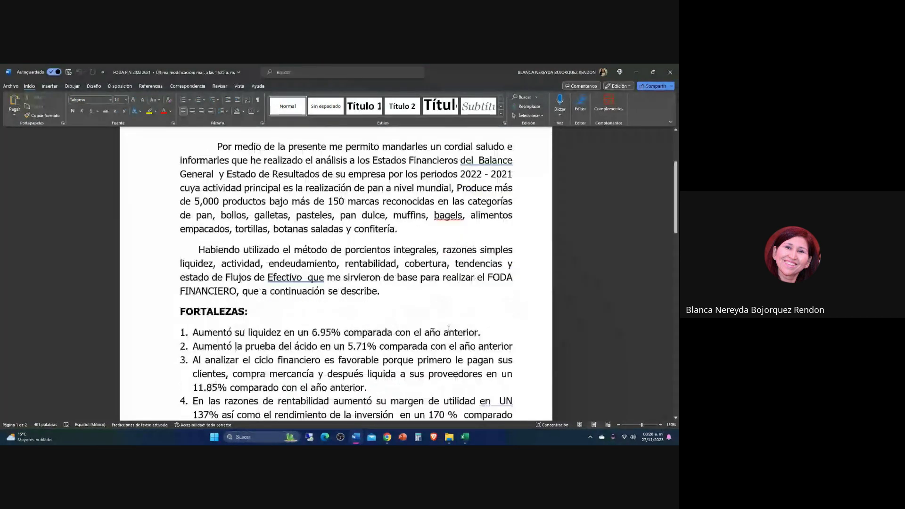
scroll(449, 329, "down", 2)
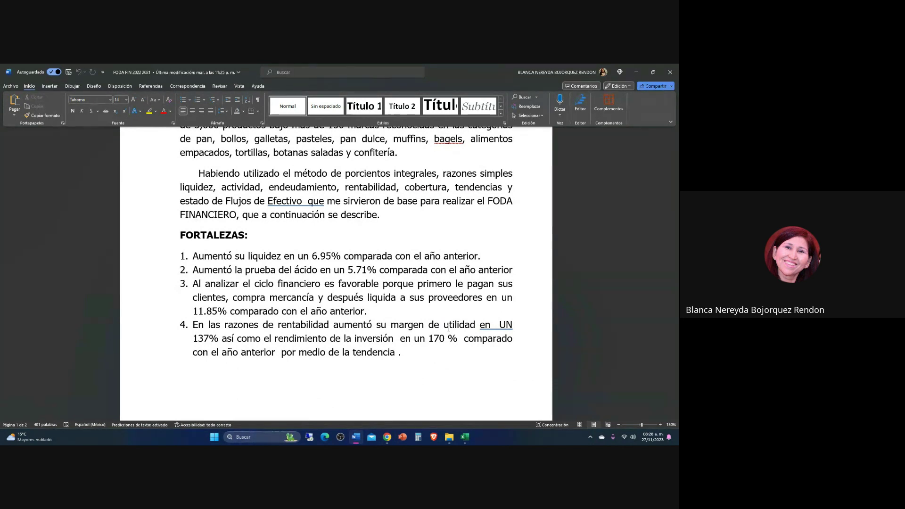
scroll(449, 328, "up", 2)
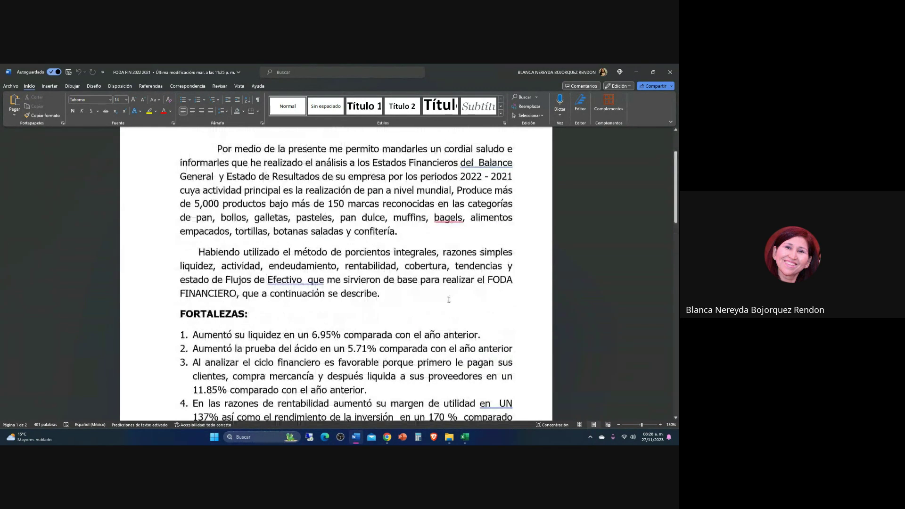
scroll(449, 299, "up", 3)
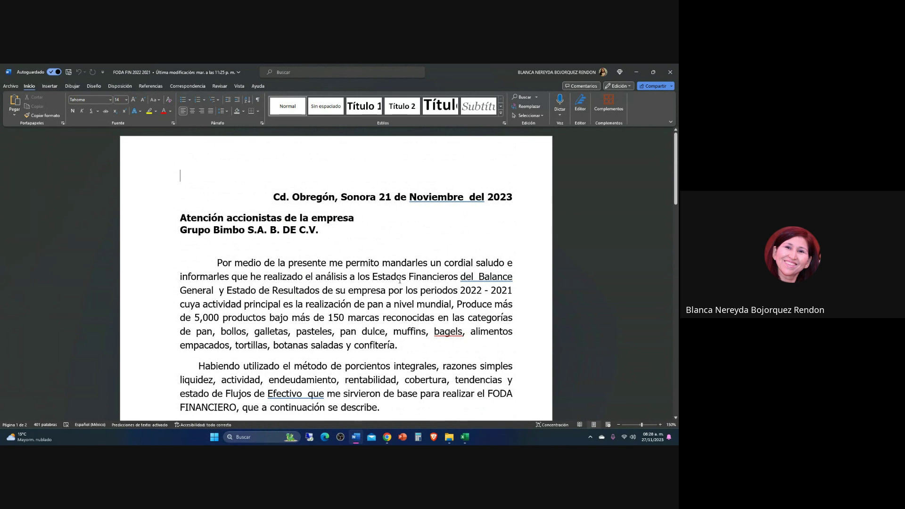
scroll(402, 279, "down", 3)
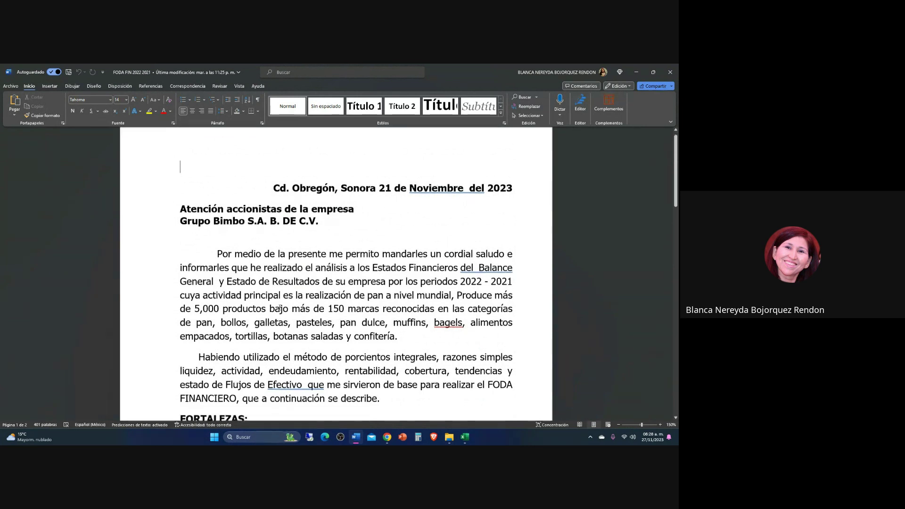
scroll(193, 293, "down", 1)
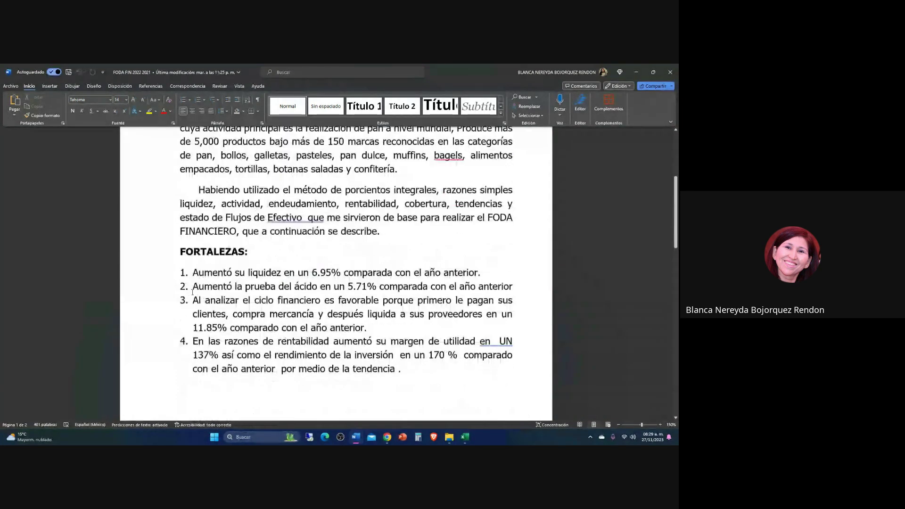
left_click_drag(181, 251, 399, 370)
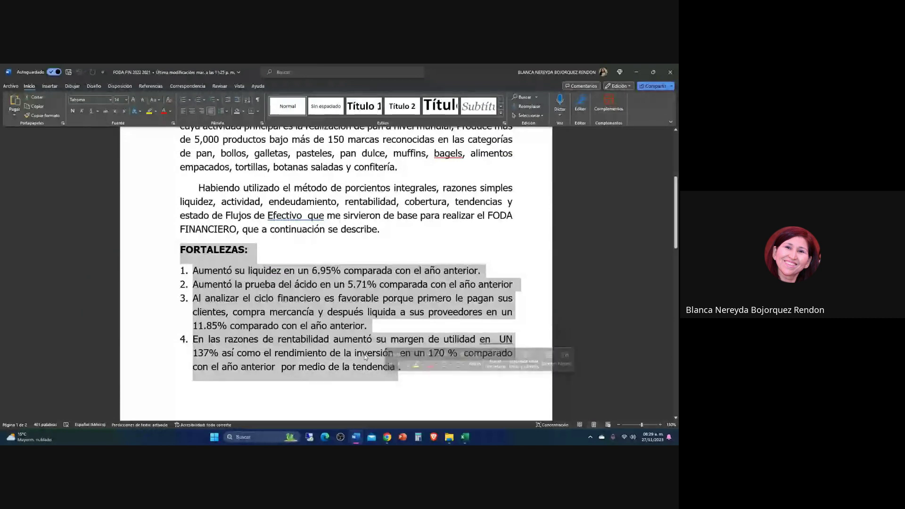
scroll(304, 335, "down", 5)
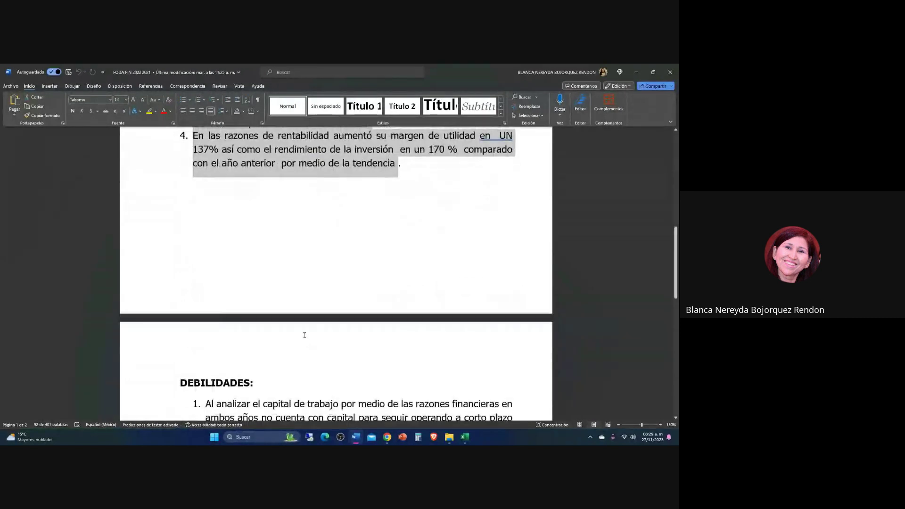
scroll(305, 335, "down", 4)
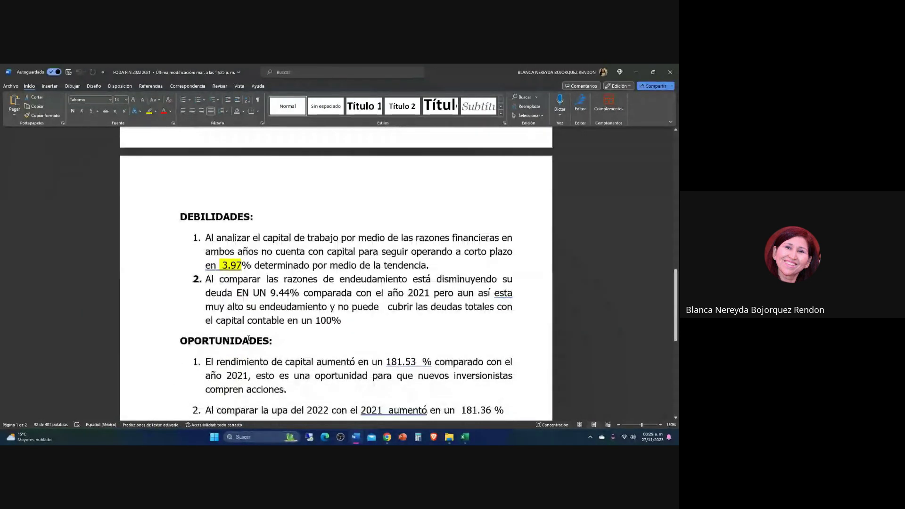
scroll(248, 339, "down", 6)
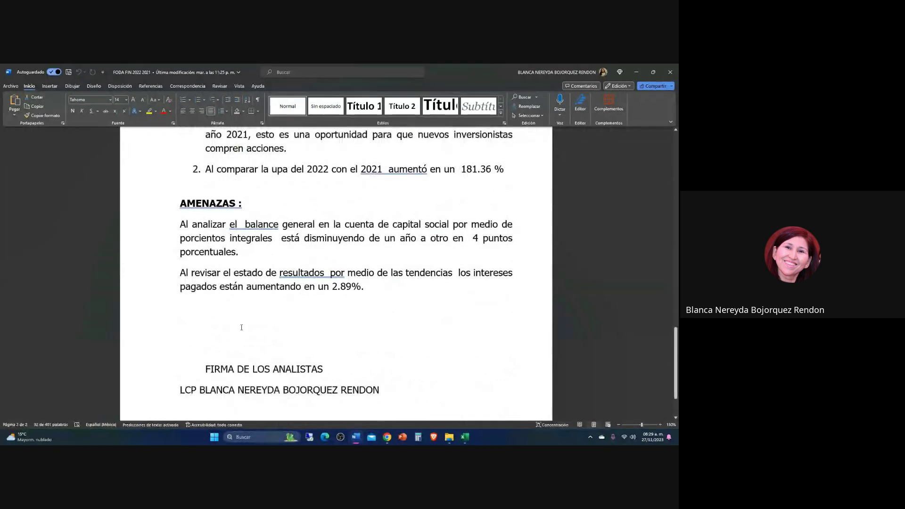
scroll(241, 327, "up", 15)
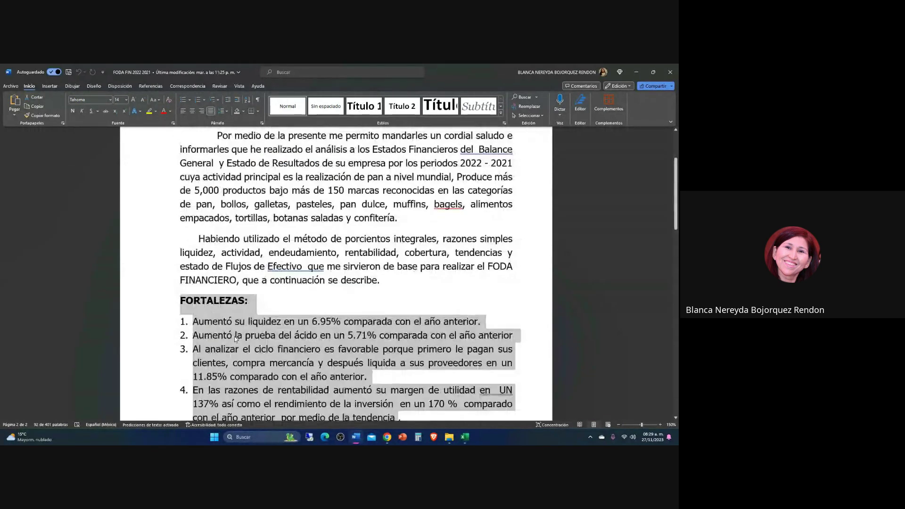
scroll(235, 338, "up", 2)
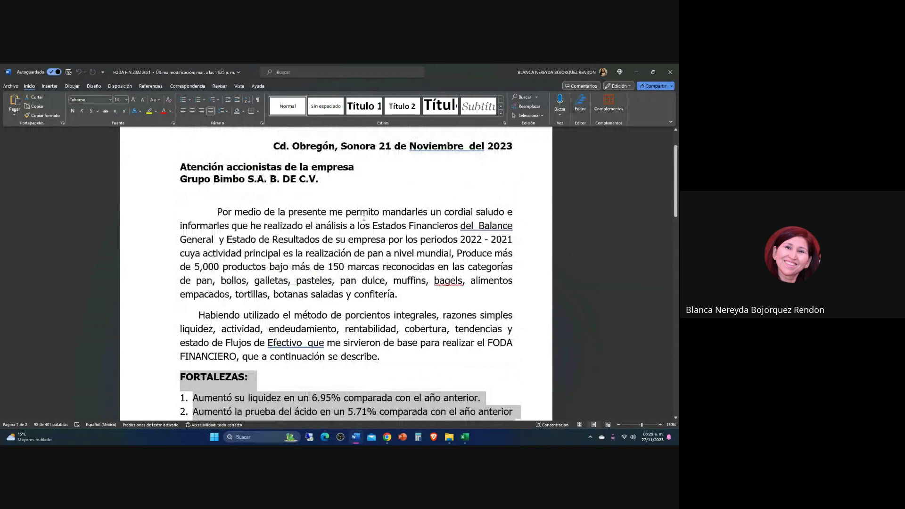
- Reread the letter's introductory paragraphs on the company's products and analysis methods, down to the FORTALEZAS list
double_click(445, 281)
left_click(431, 271)
scroll(295, 248, "down", 1)
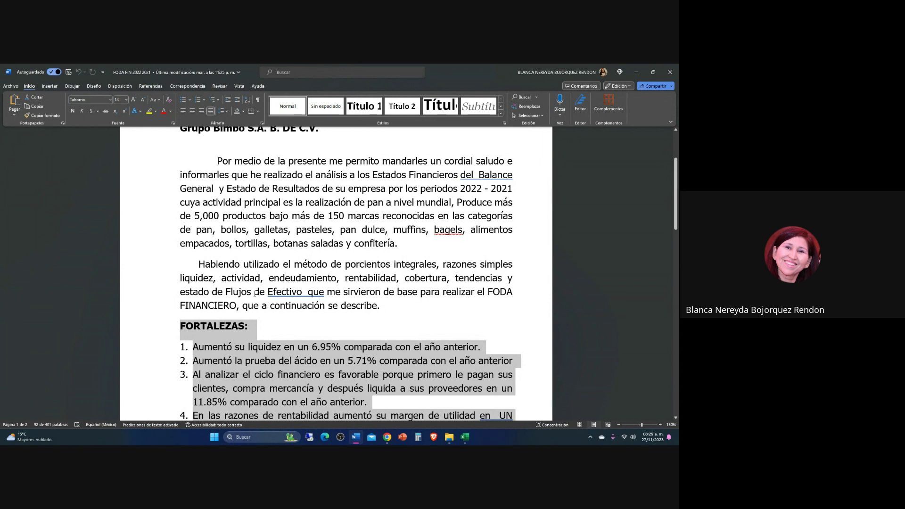
scroll(255, 293, "down", 1)
scroll(256, 292, "down", 3)
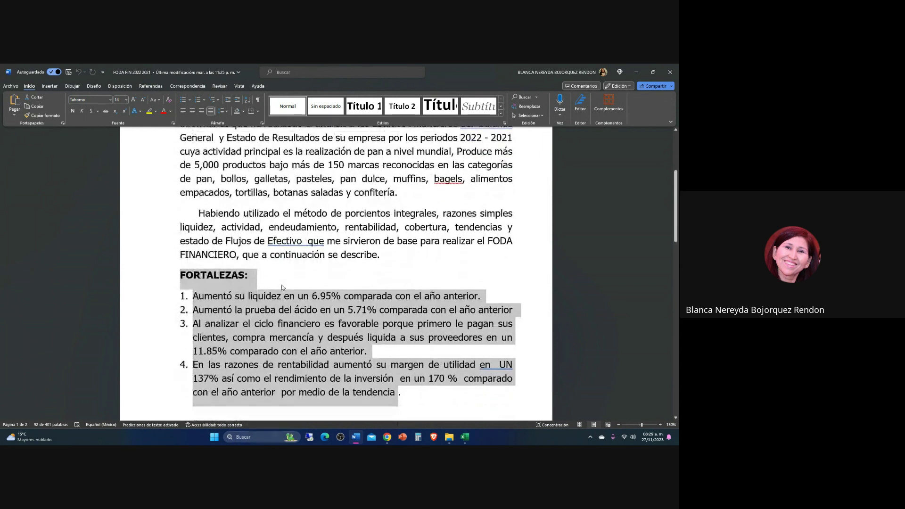
left_click(268, 237)
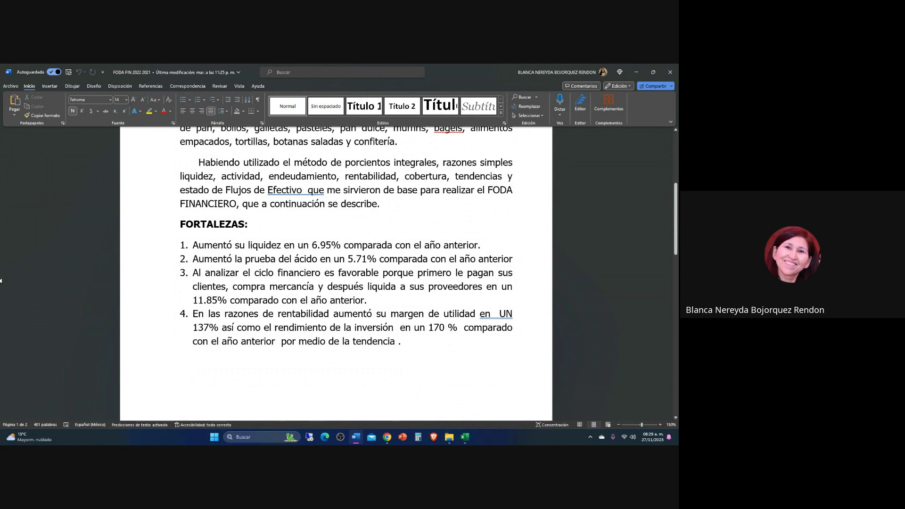
- Switch back to the Bimbo financial analysis workbook in Excel and commit the pending FODA entry in cell L24
key("alt+Tab")
key("alt+Tab")
key("alt+Tab")
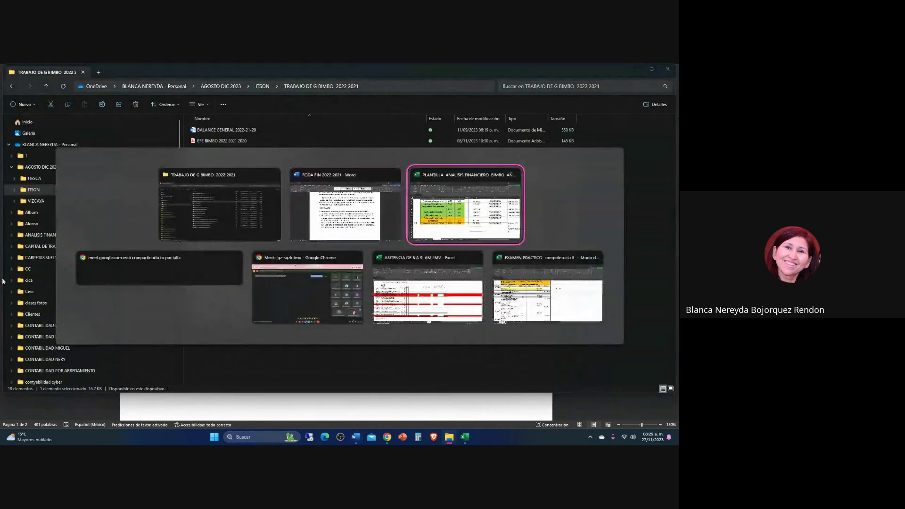
scroll(325, 319, "up", 4)
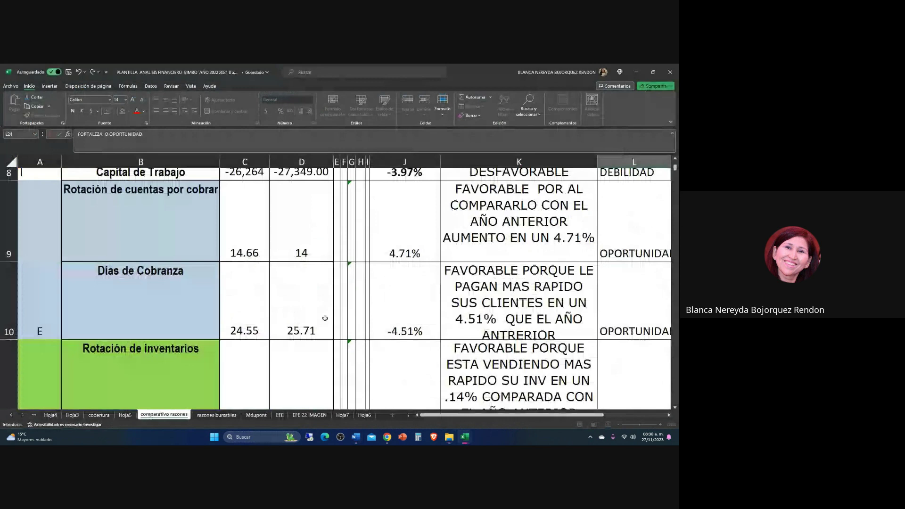
scroll(325, 318, "up", 3)
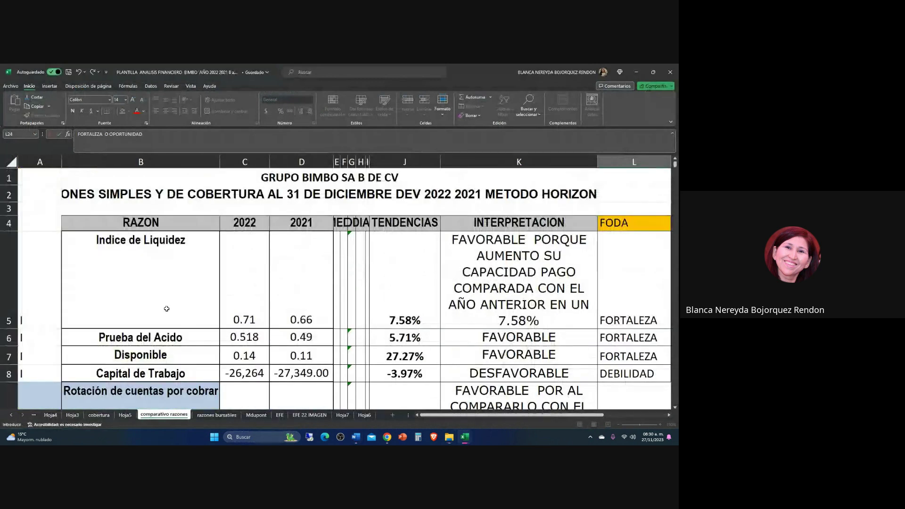
key("Left")
key("Left")
scroll(161, 307, "up", 7)
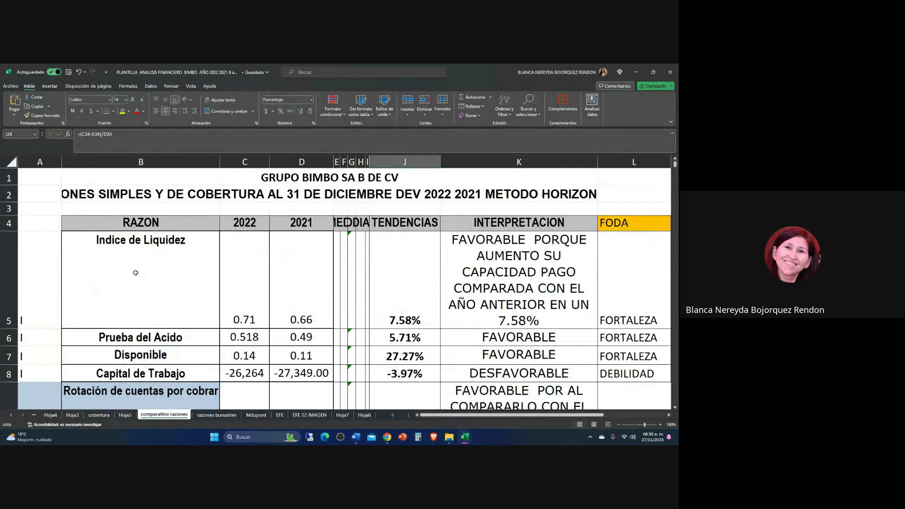
- Examine the Indice de Liquidez row, comparing its 2022 and 2021 values with the trend formula in J5
left_click(136, 277)
left_click(384, 309)
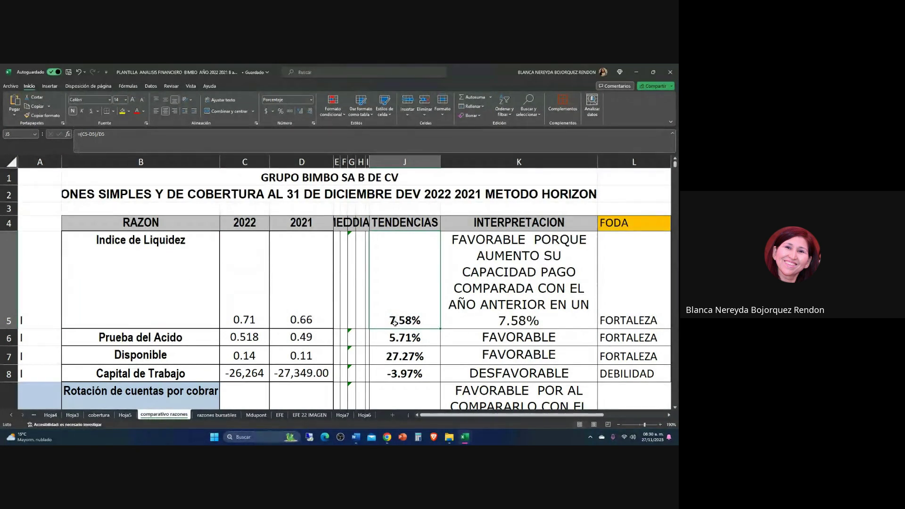
left_click(238, 321)
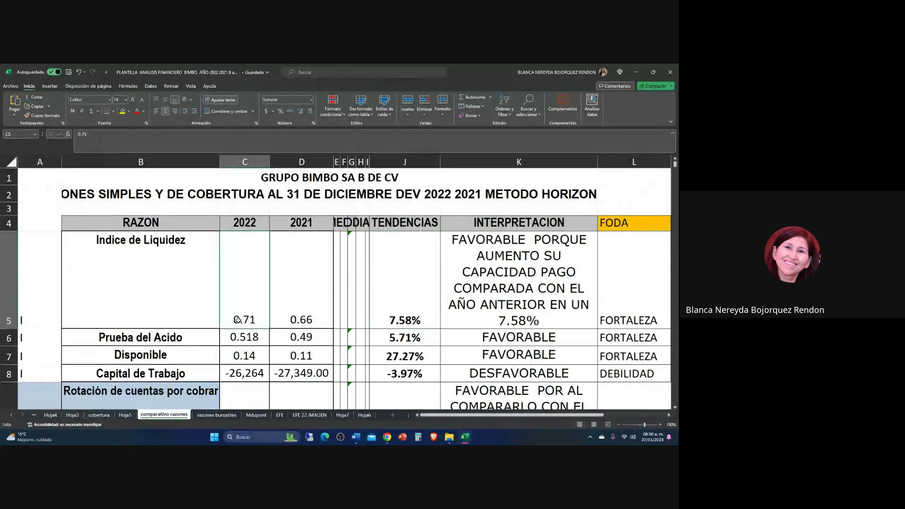
left_click(292, 321)
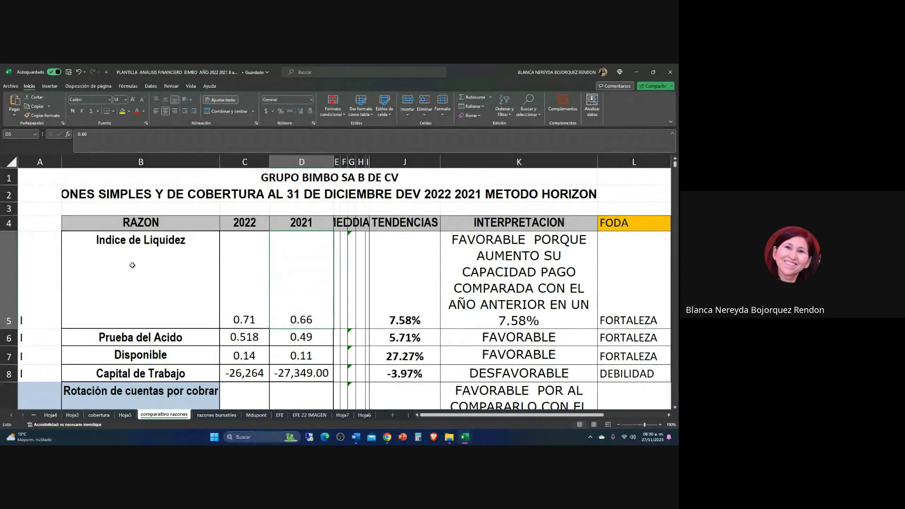
left_click(402, 299)
scroll(394, 304, "down", 1)
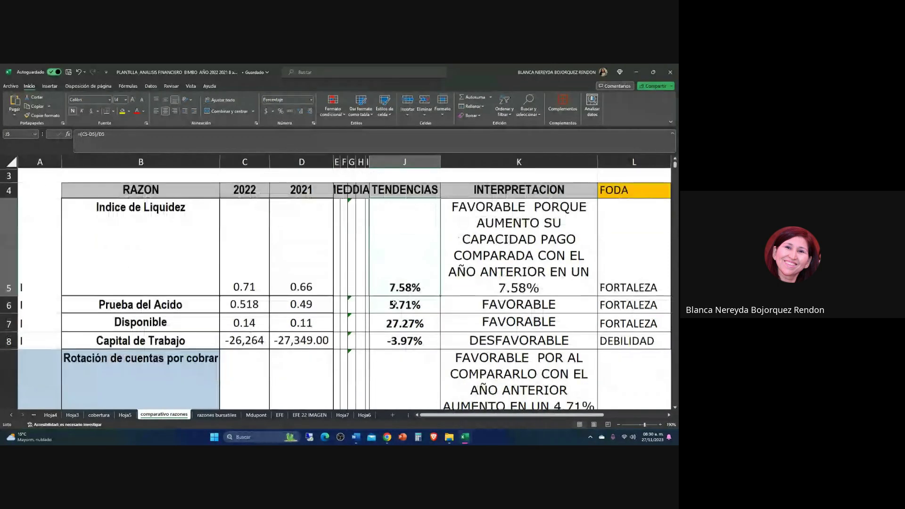
scroll(395, 304, "down", 1)
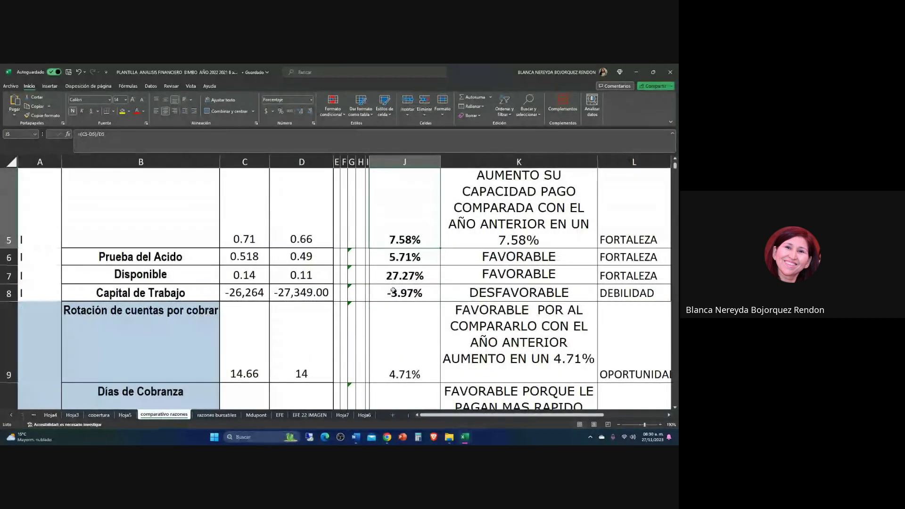
- Examine the trend percentages of the Indice de Liquidez, Prueba del Acido and Disponible ratios in column J
left_click(362, 257)
scroll(392, 266, "up", 1)
key("Left")
key("Left")
key("Left")
key("Left")
key("Left")
key("Left")
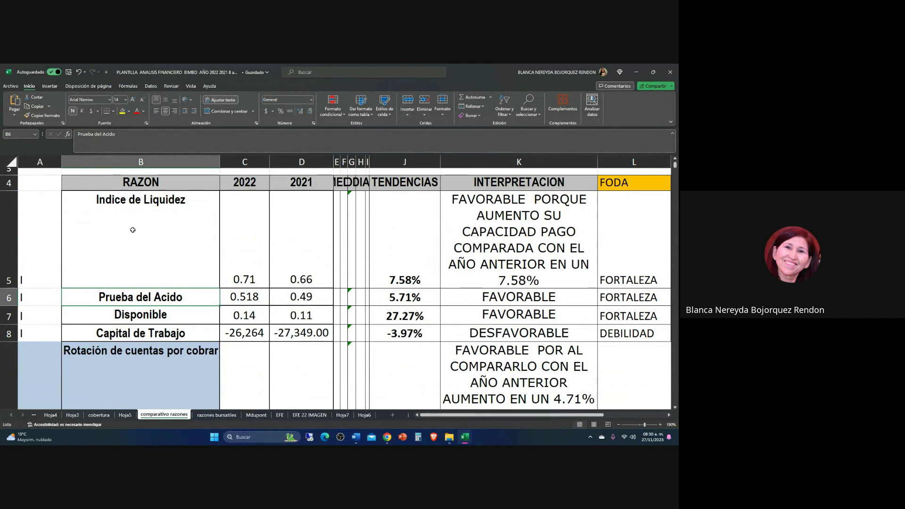
left_click(403, 282)
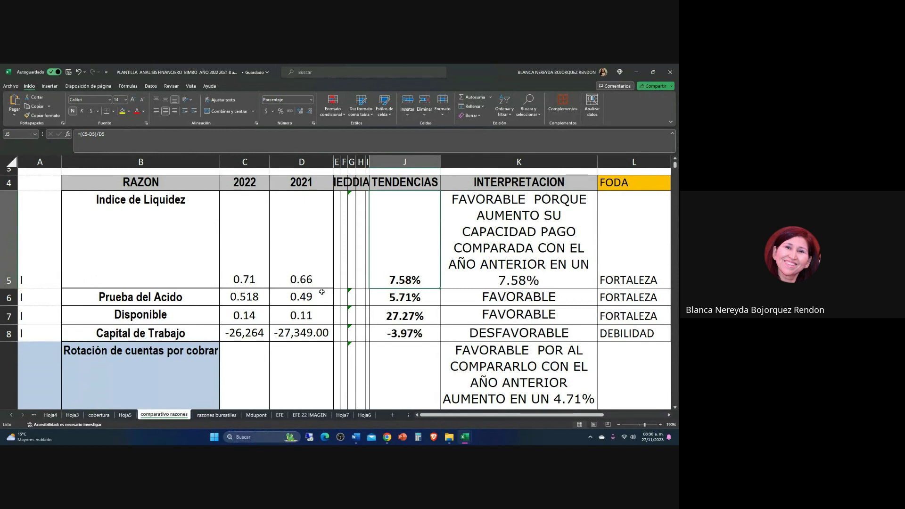
left_click(388, 295)
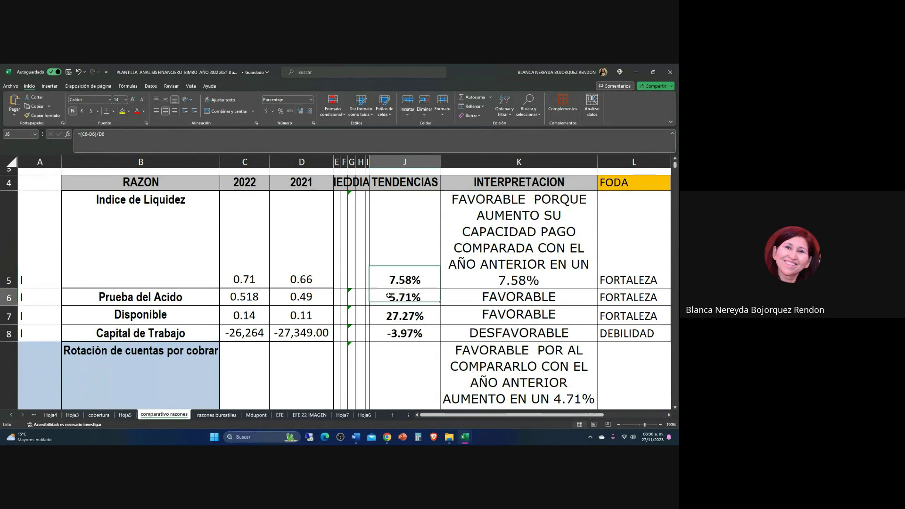
left_click(119, 312)
left_click(398, 314)
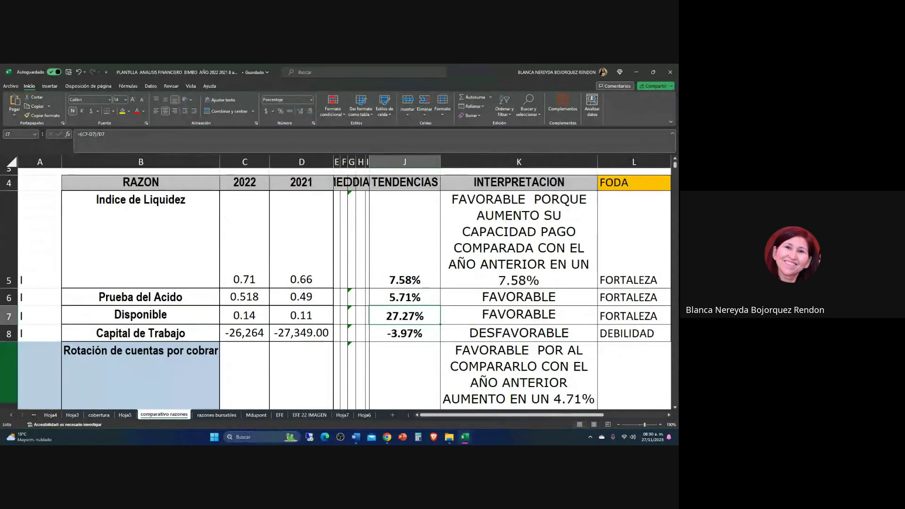
- Examine the FODA classifications from Capital de Trabajo down to Días de inventarios, selecting those starting at L10
scroll(571, 311, "down", 2)
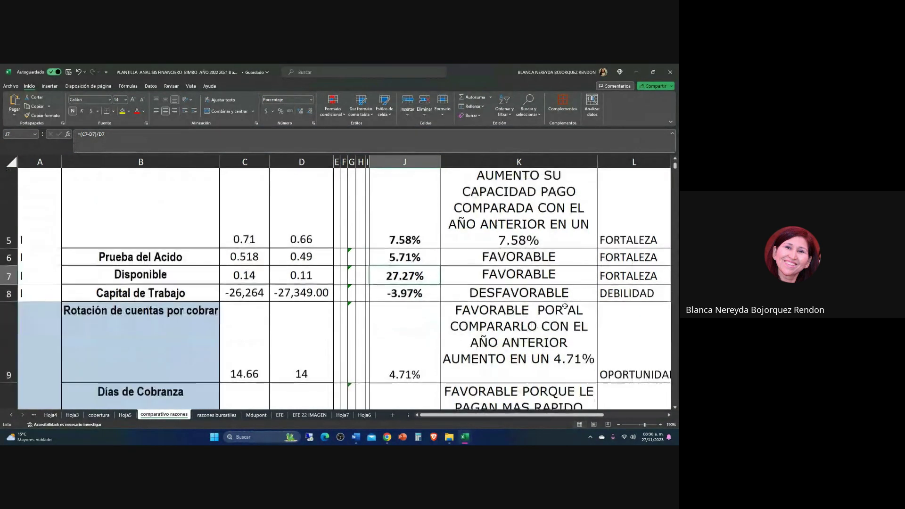
scroll(564, 305, "down", 4)
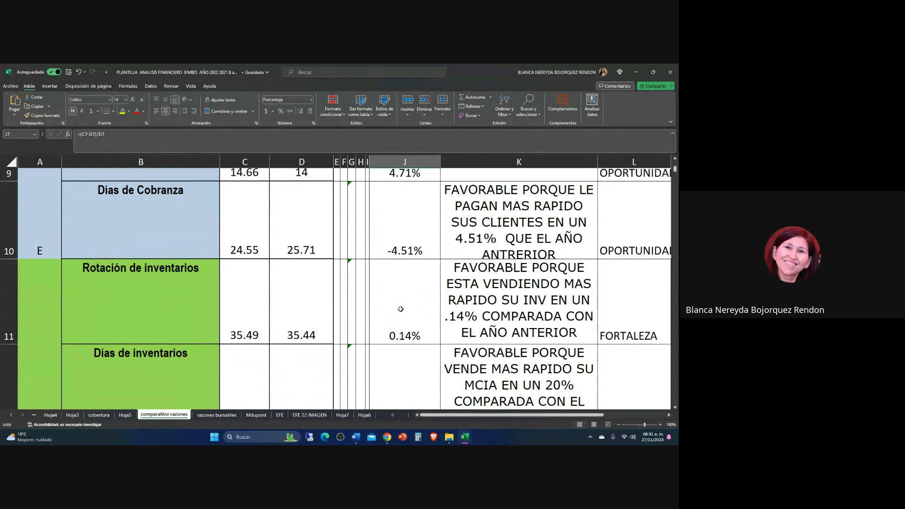
left_click_drag(613, 227, 627, 361)
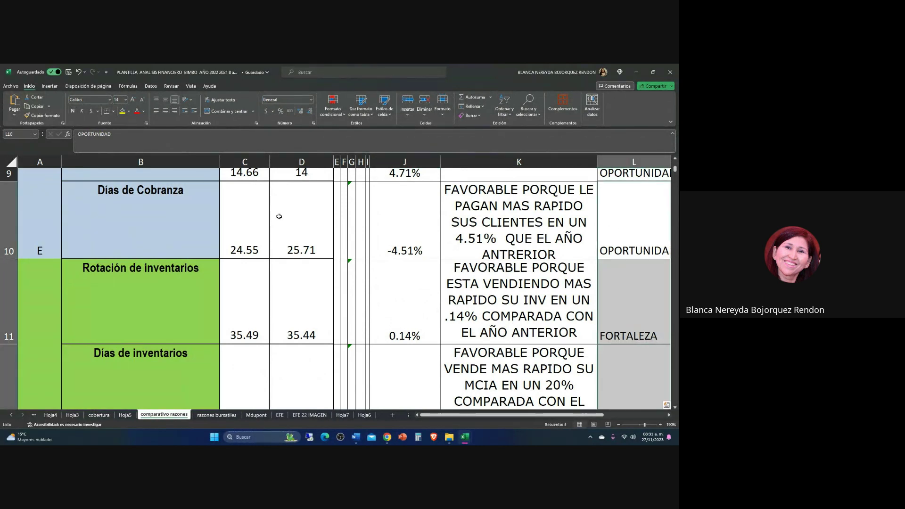
- Switch to the FODA letter in Word and examine its FORTALEZAS, selecting the 11.85% wording of the ciclo financiero item
key("alt+Tab")
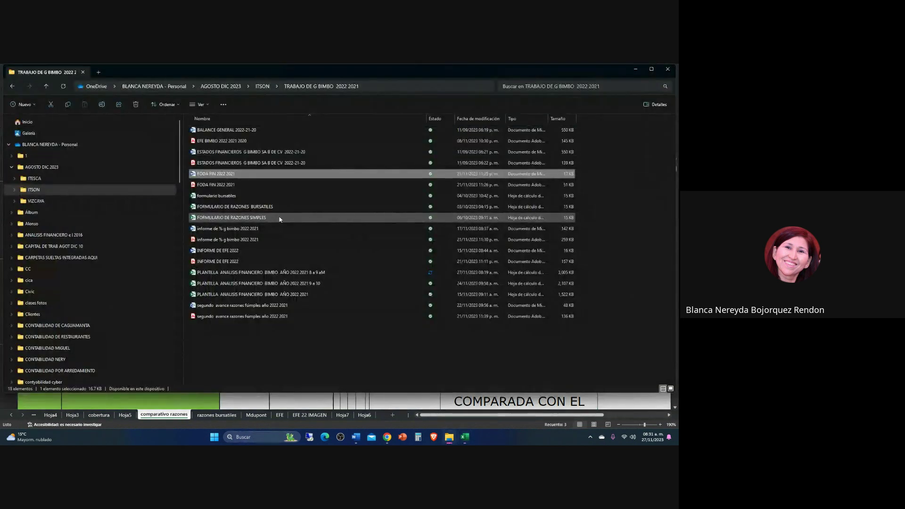
key("alt+Tab")
key("Tab")
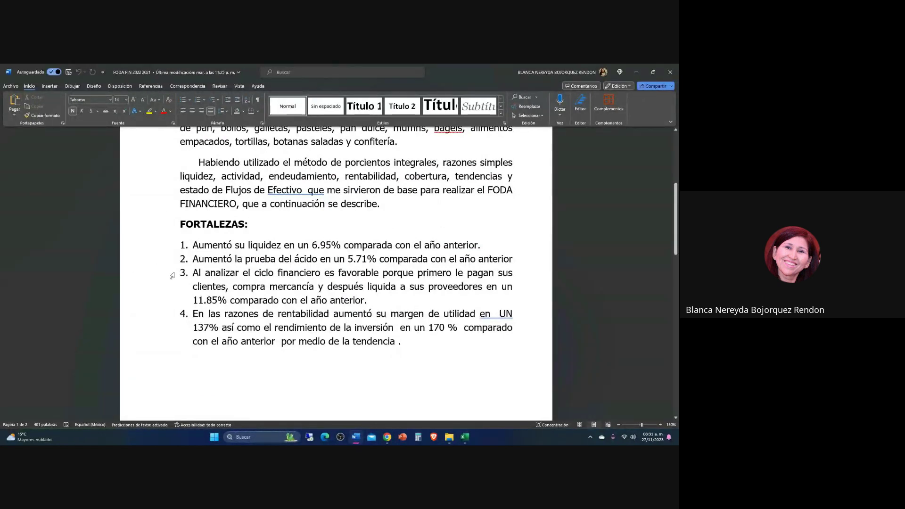
scroll(173, 276, "down", 1)
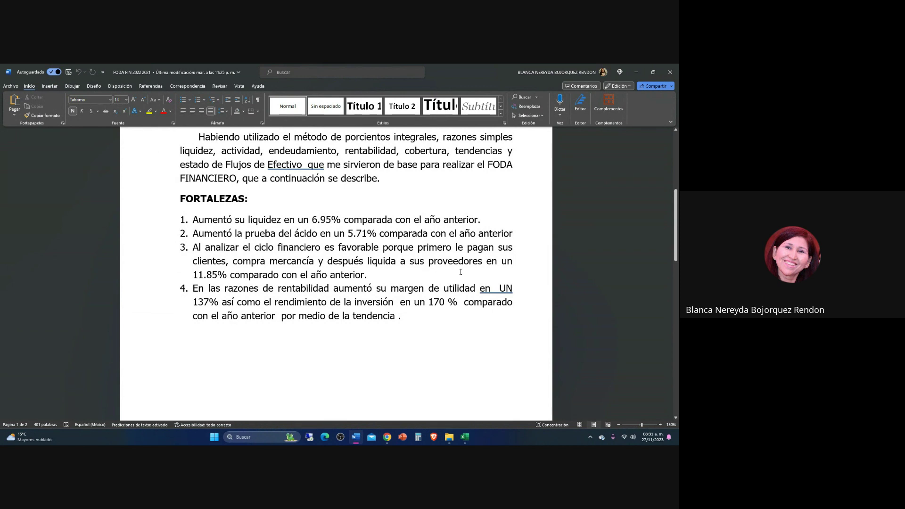
left_click_drag(193, 274, 372, 279)
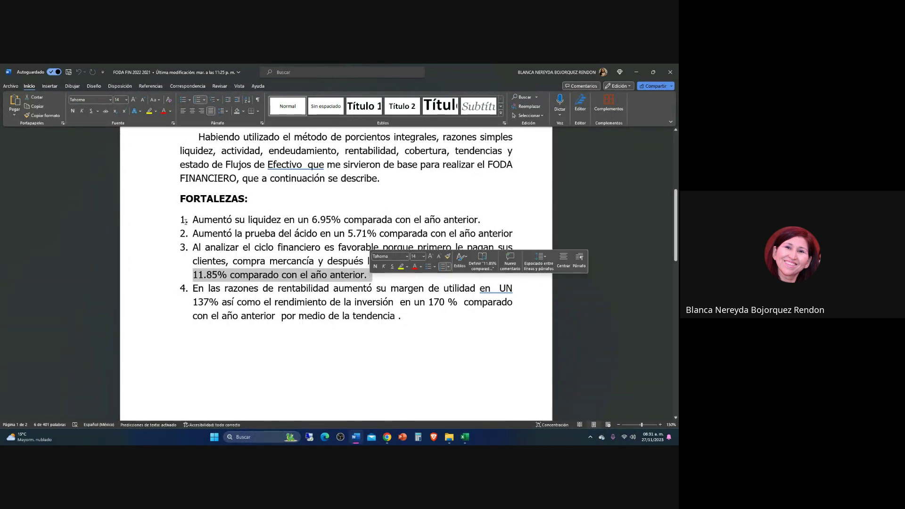
scroll(225, 281, "down", 1)
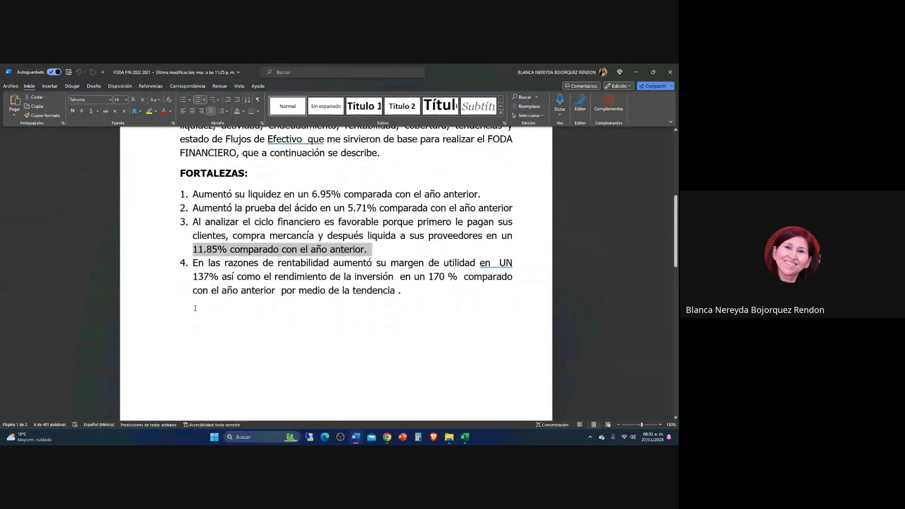
left_click(196, 309)
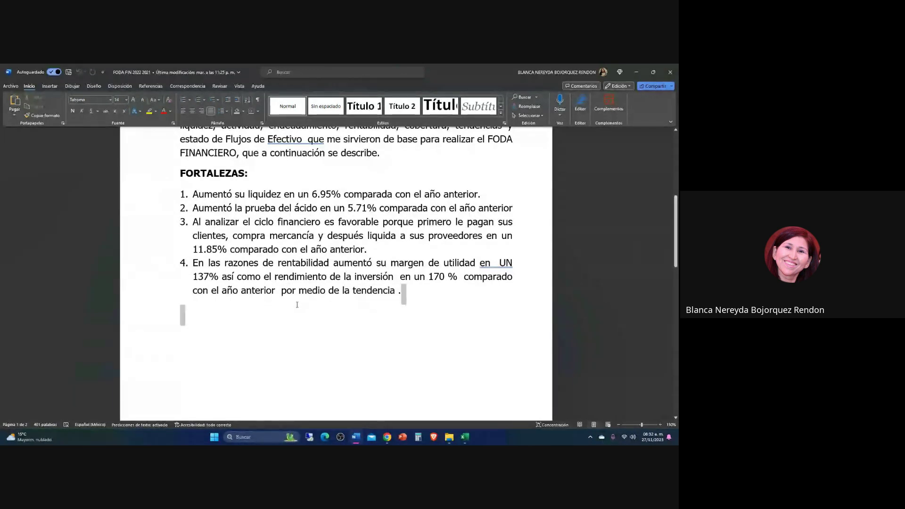
- Examine the fourth FORTALEZAS item, selecting its "por medio de la tendencia" wording, and review the list's numbering
left_click_drag(401, 291, 282, 290)
scroll(300, 300, "down", 1)
scroll(299, 300, "down", 4)
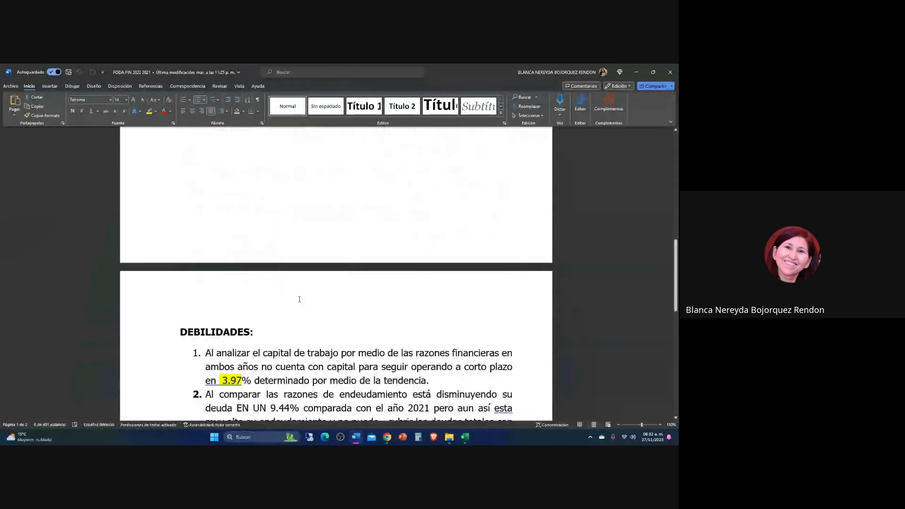
scroll(298, 295, "up", 4)
scroll(297, 294, "up", 1)
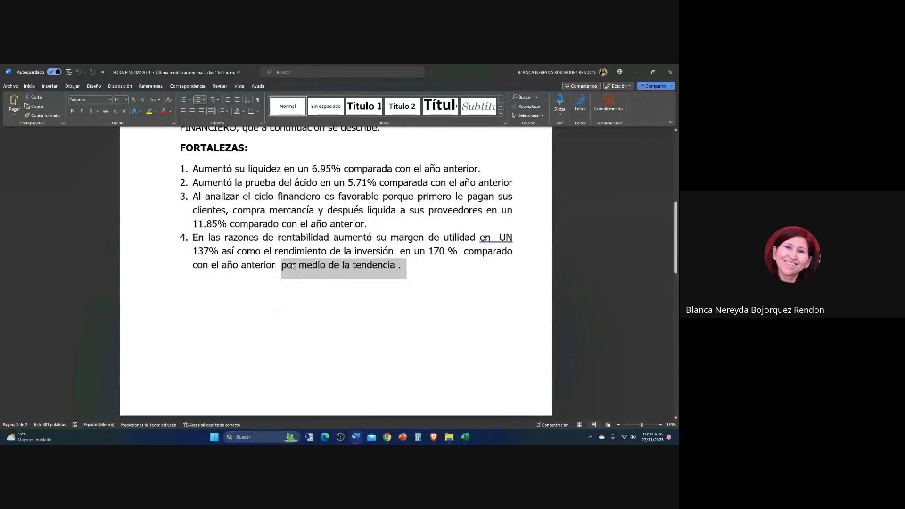
left_click(184, 196)
left_click_drag(184, 196, 184, 259)
left_click(216, 254)
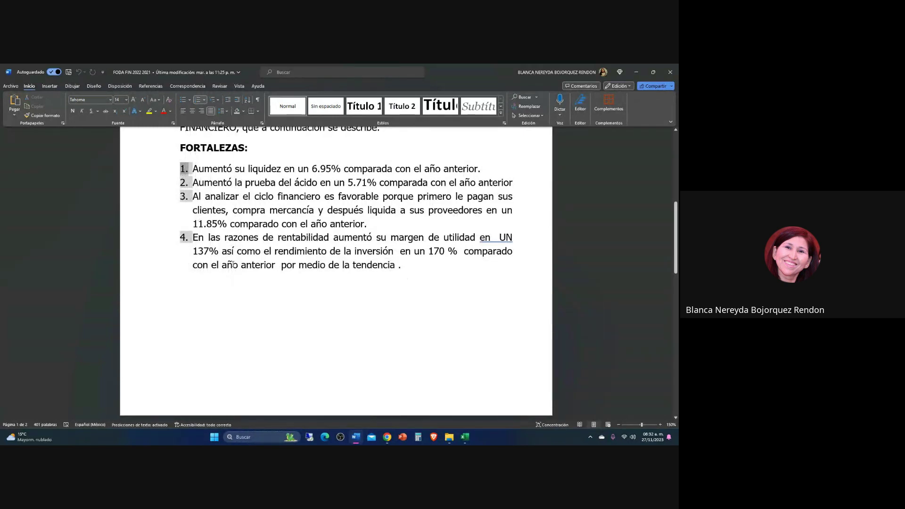
- Examine the capital de trabajo item under DEBILIDADES in the FODA letter
scroll(221, 306, "down", 1)
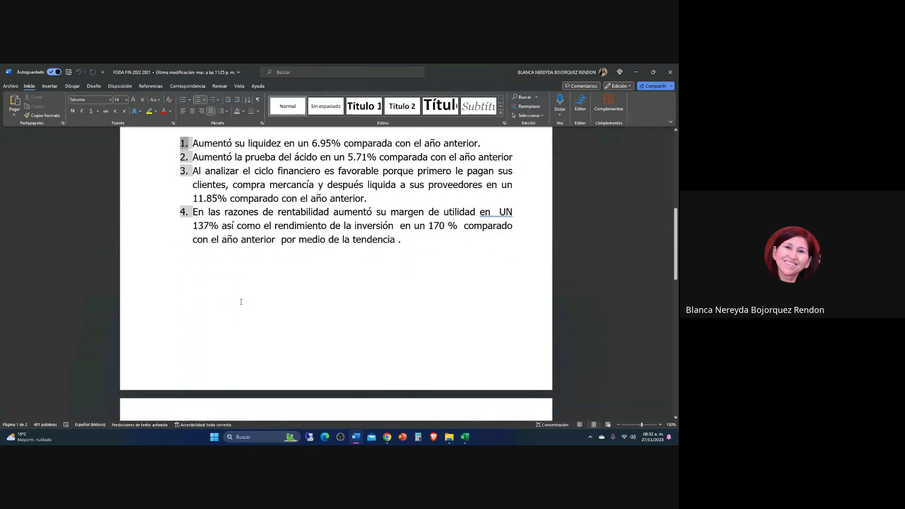
scroll(245, 302, "down", 6)
scroll(239, 295, "down", 3)
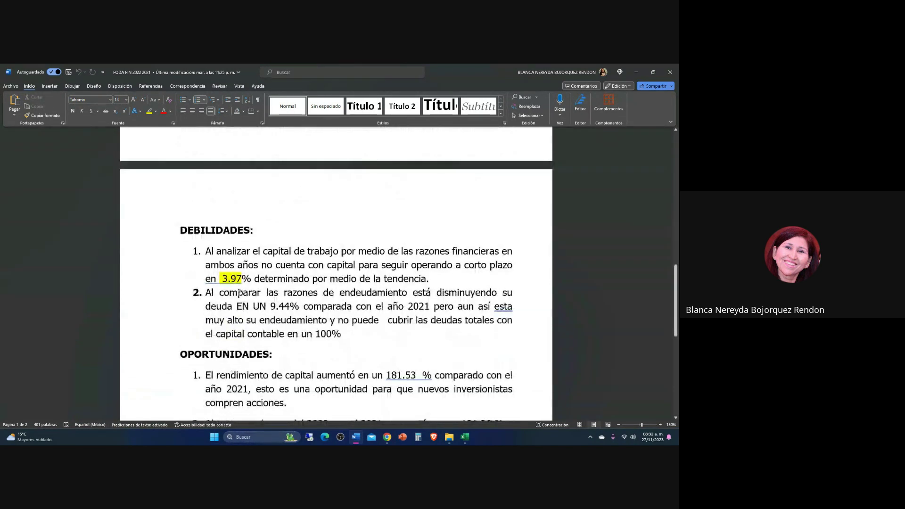
scroll(222, 293, "down", 1)
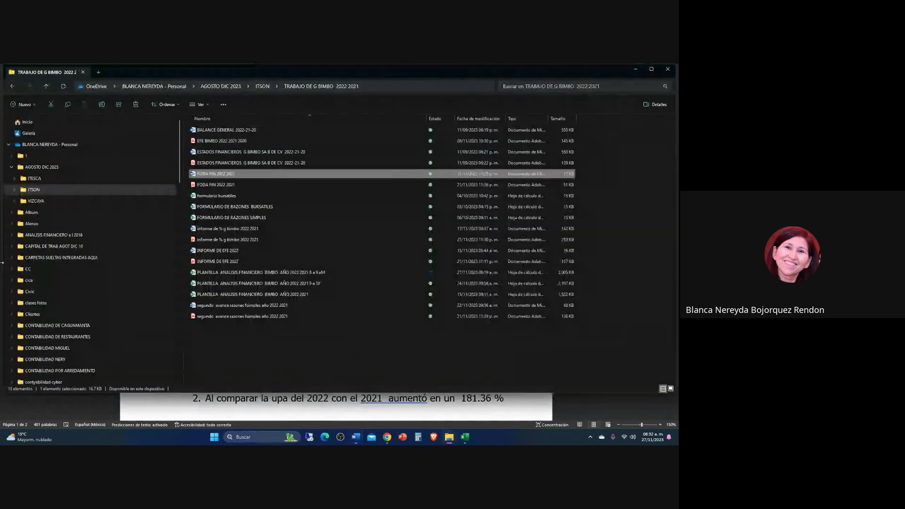
- Switch to the Bimbo workbook in Excel and inspect the Capital de Trabajo trend formula in J8
key("alt+Tab")
key("Tab")
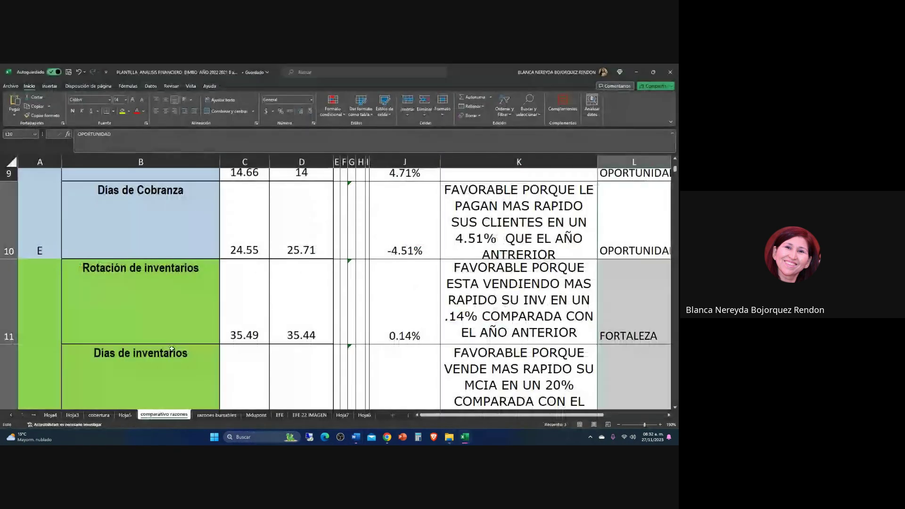
scroll(270, 291, "up", 2)
key("Up")
key("Up")
key("Left")
key("Left")
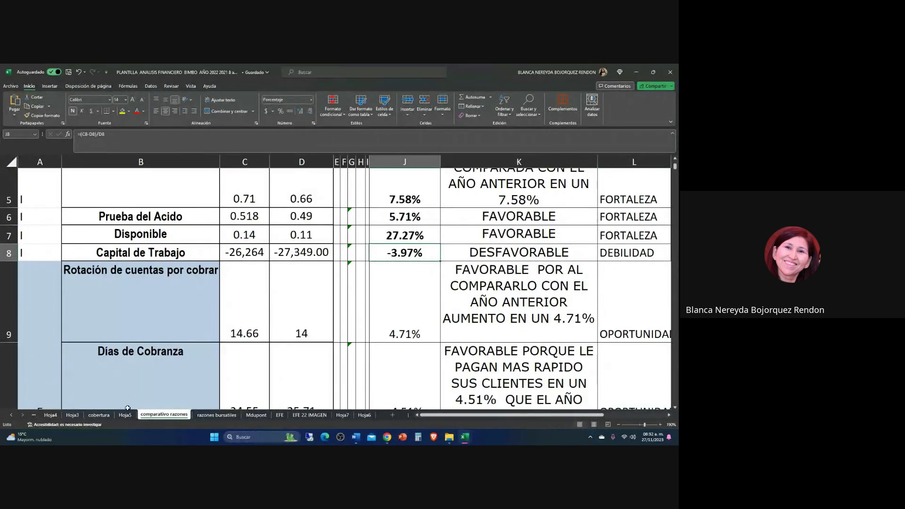
- Return to the FODA letter in Word and examine the endeudamiento item under DEBILIDADES
scroll(129, 405, "down", 2)
key("alt+Tab")
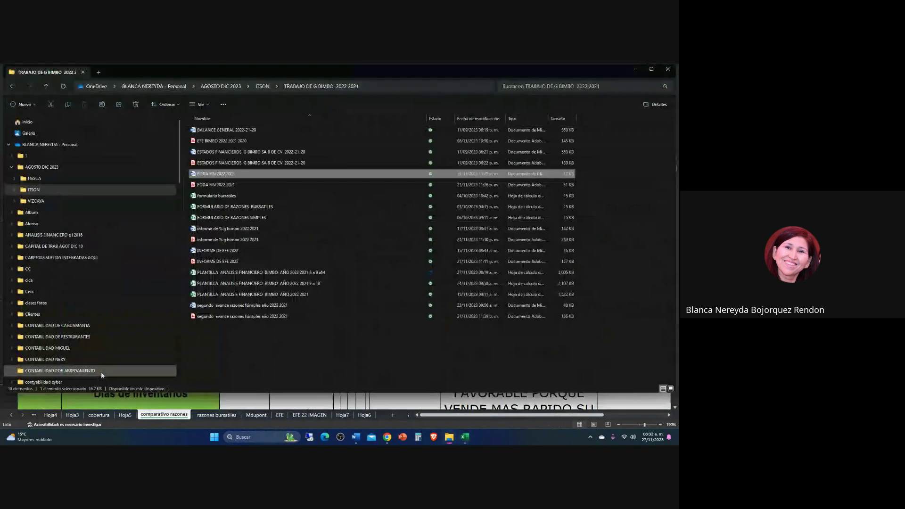
key("alt+Tab")
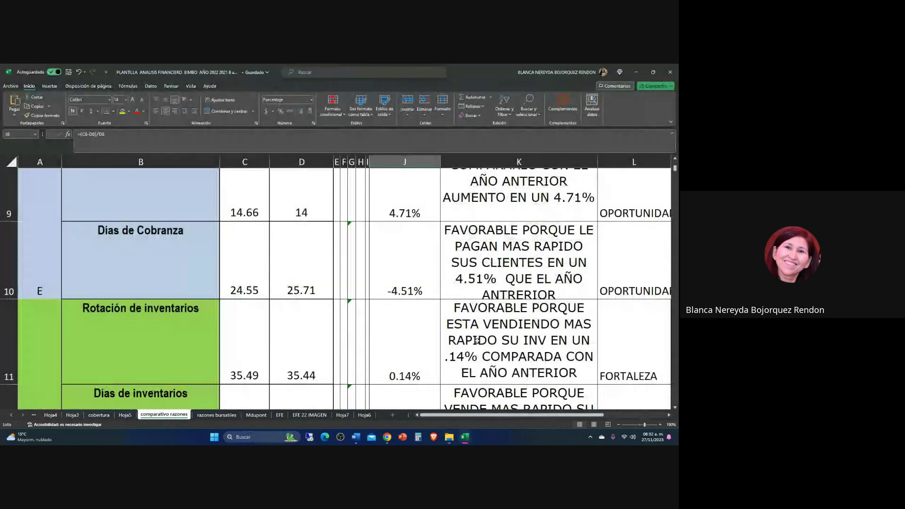
key("alt+Tab")
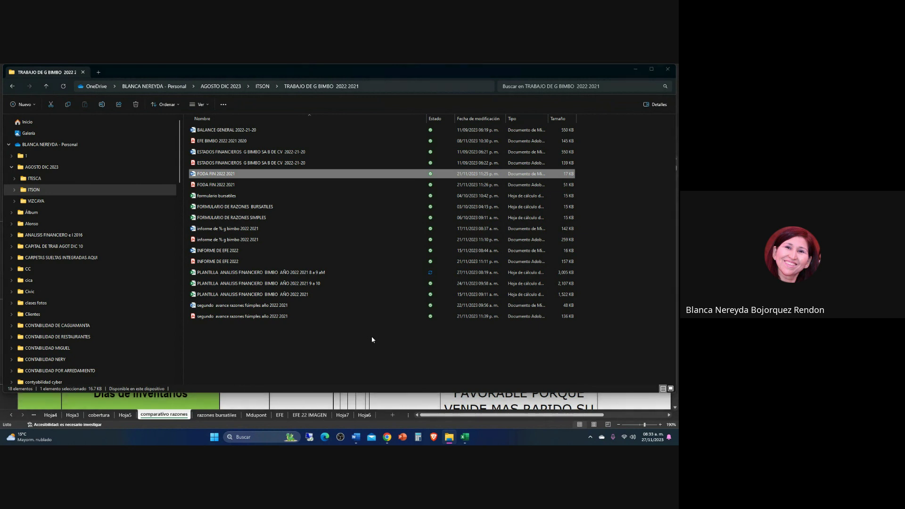
key("alt+Tab")
key("alt+Tab")
key("Tab")
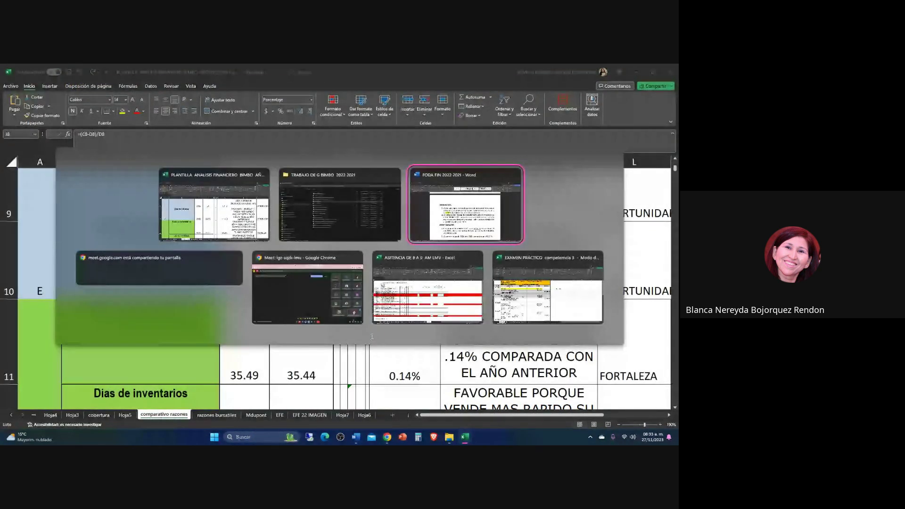
scroll(300, 328, "down", 1)
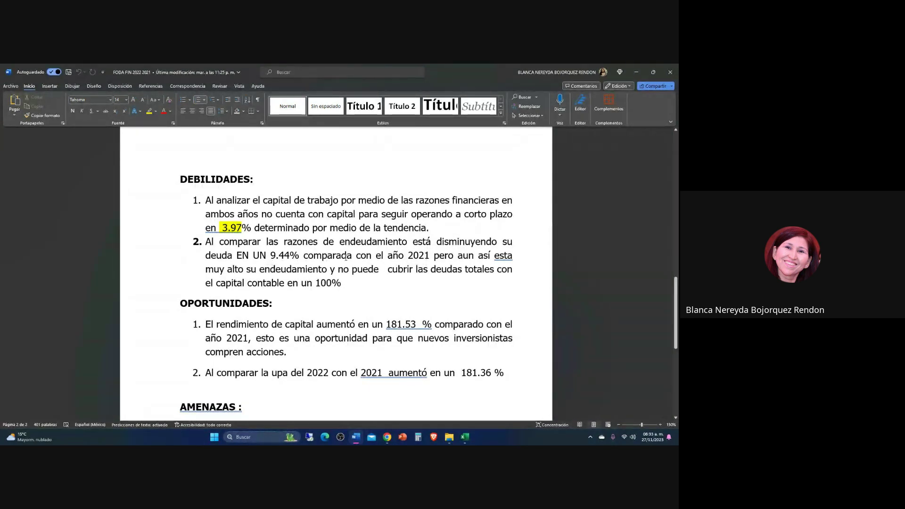
- Switch to the Excel workbook and select the evaluations and FODA classifications of Endeudamiento and Protección al pasivo circulante
key("alt+Tab")
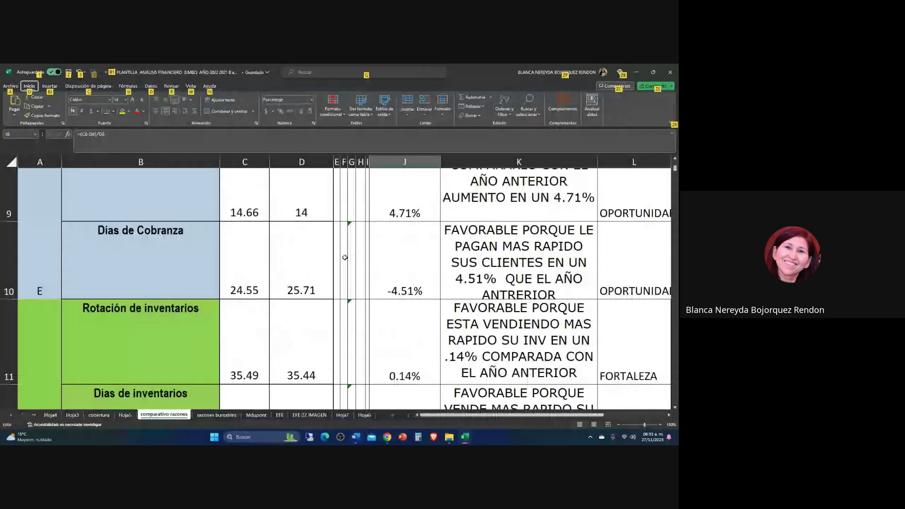
scroll(310, 292, "down", 1)
scroll(310, 291, "down", 3)
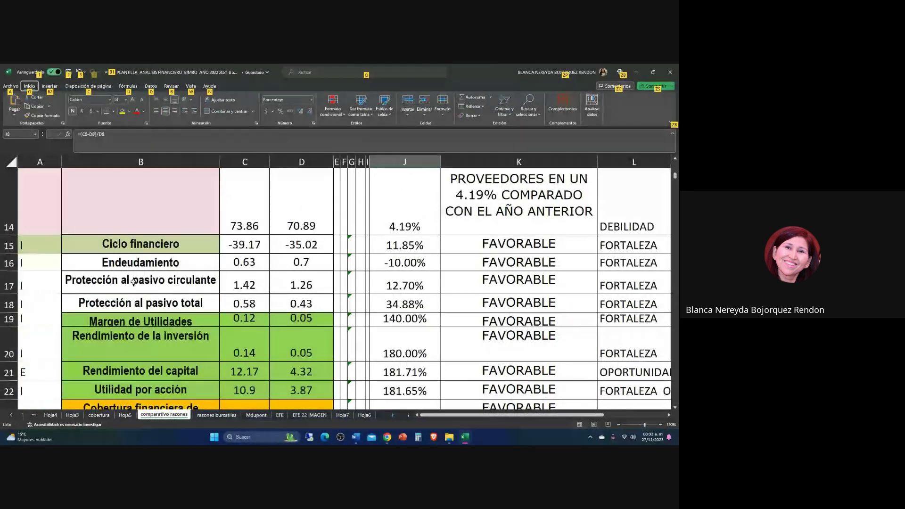
left_click_drag(627, 262, 526, 273)
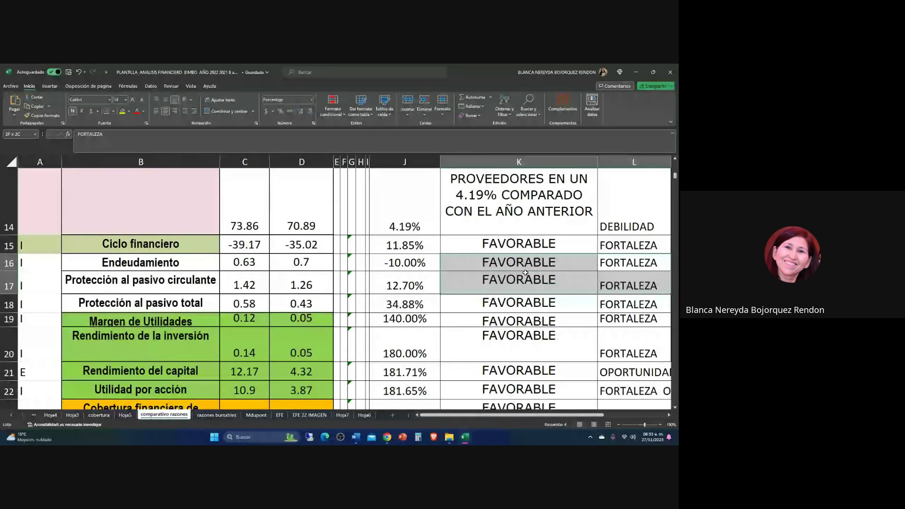
- Switch back to the Word letter and select the 100% closing the endeudamiento item under DEBILIDADES
key("alt+Tab")
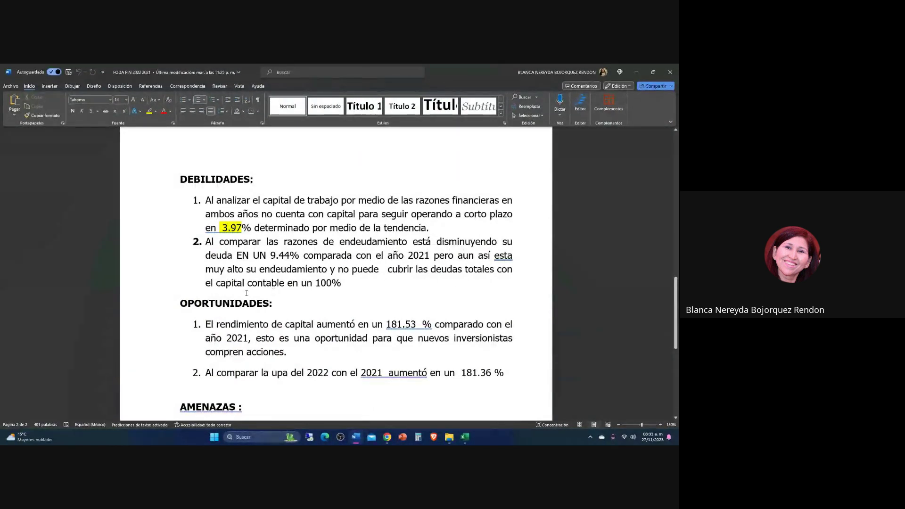
key("shift+Right")
key("shift+Right")
key("shift+Right")
key("shift+Right")
key("shift+Right")
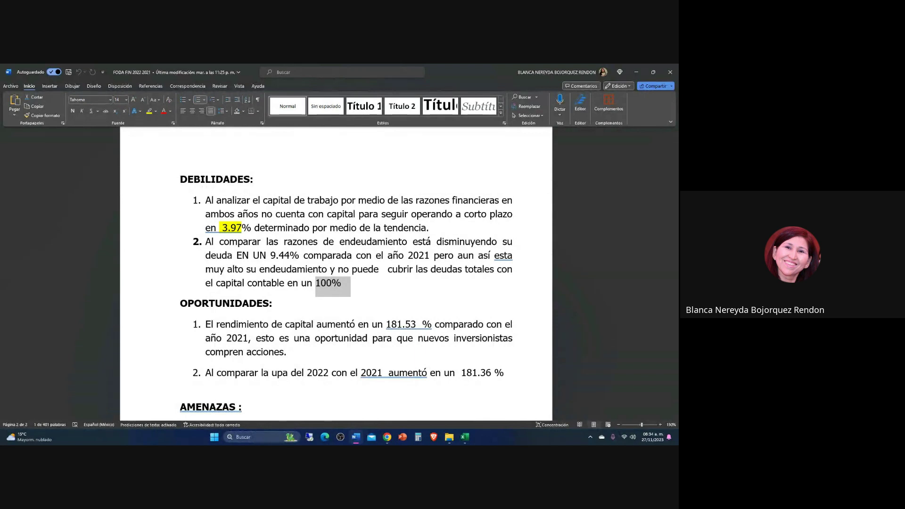
- Review the letter's OPORTUNIDADES section, then examine the Excel ratios from Cobertura financiera TOTAL up to Días de Cobranza
scroll(195, 271, "down", 3)
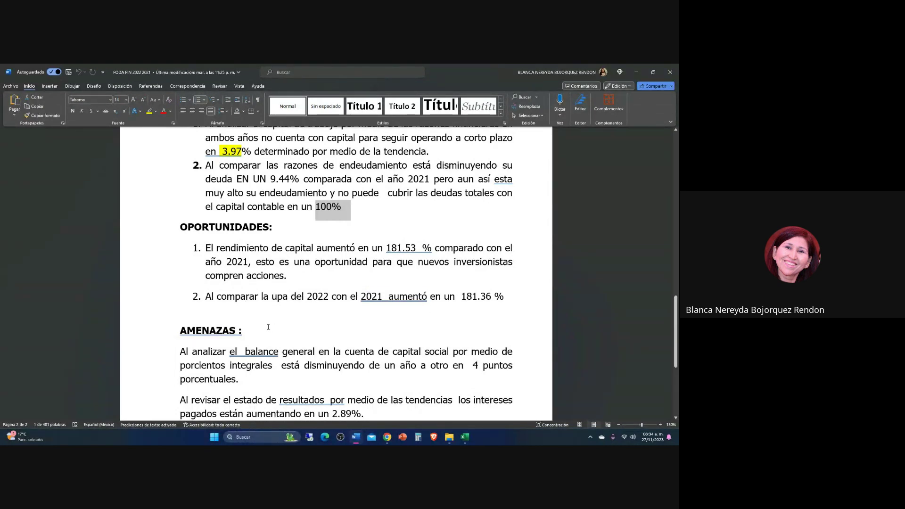
left_click(209, 321)
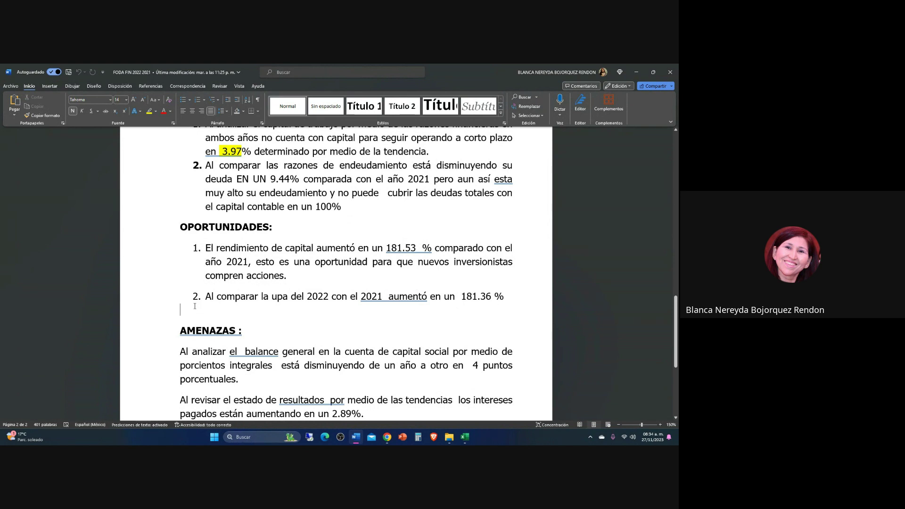
key("alt+Tab")
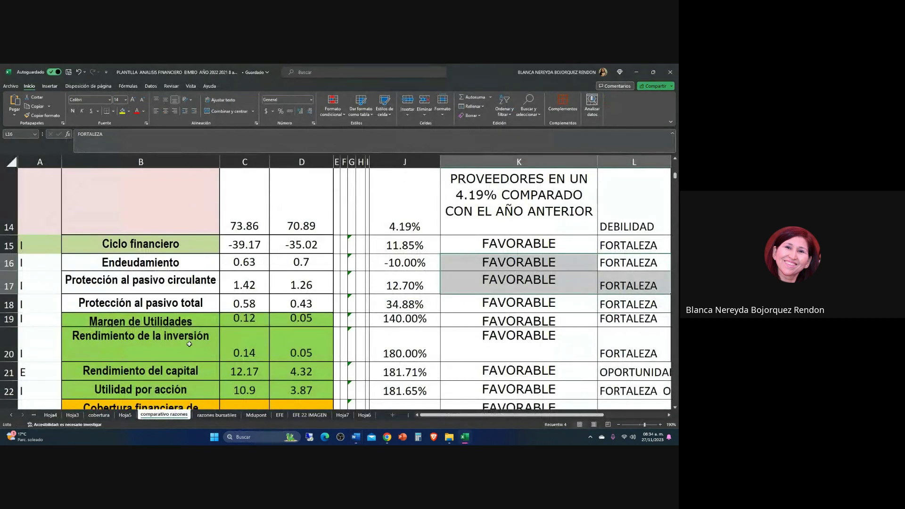
scroll(189, 344, "down", 2)
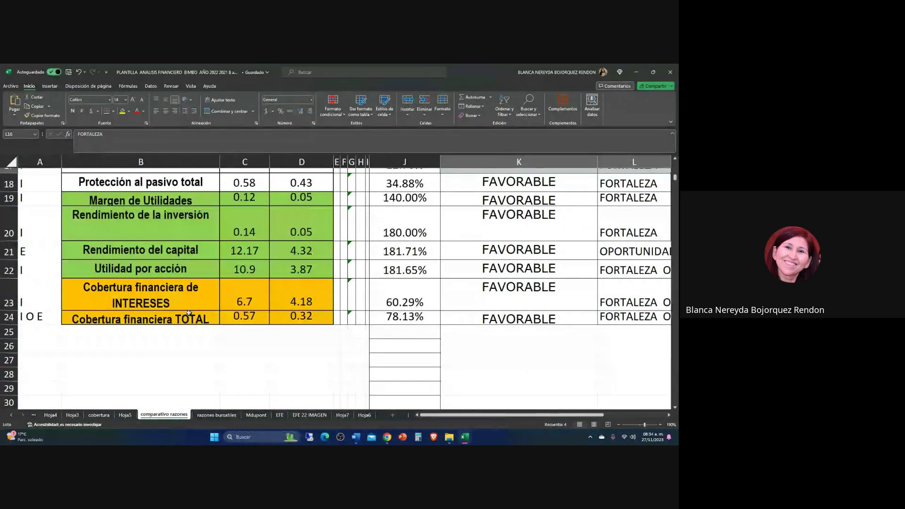
scroll(137, 289, "down", 2)
scroll(134, 288, "up", 3)
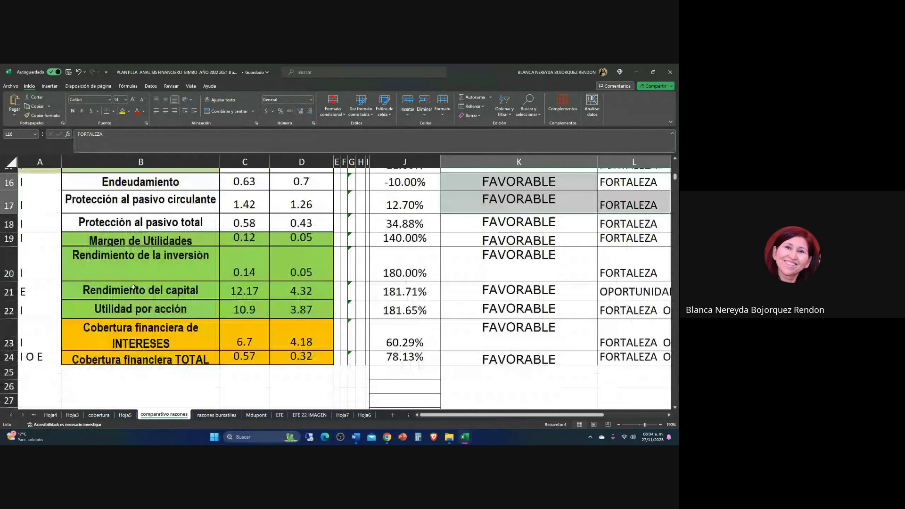
scroll(134, 288, "up", 6)
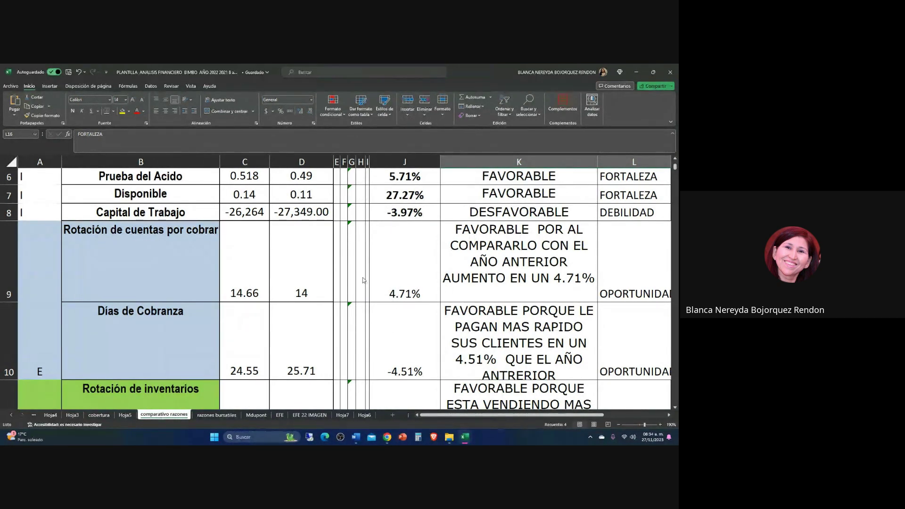
- Switch to the Word letter and add a third item under OPORTUNIDADES reading "Lol clientes están pagando mas rápido en un"
key("alt+Tab")
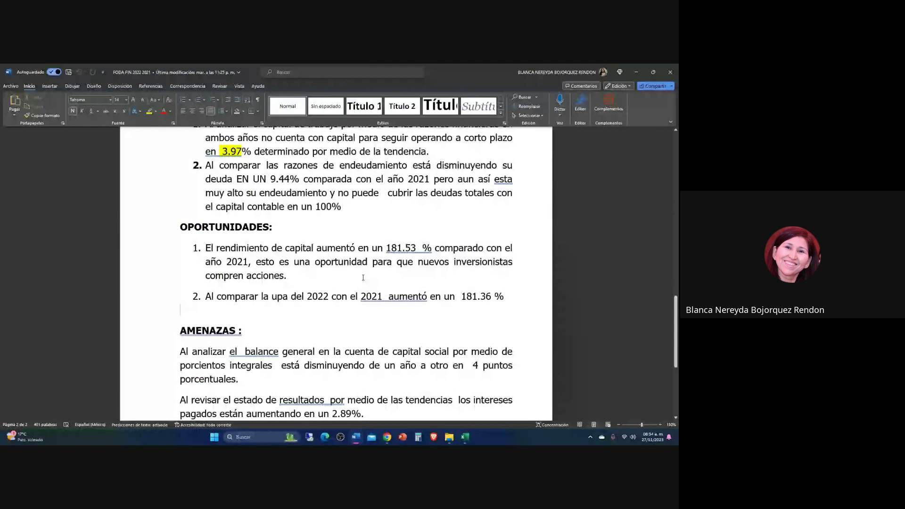
left_click(508, 296)
key("Return")
type("LOS C")
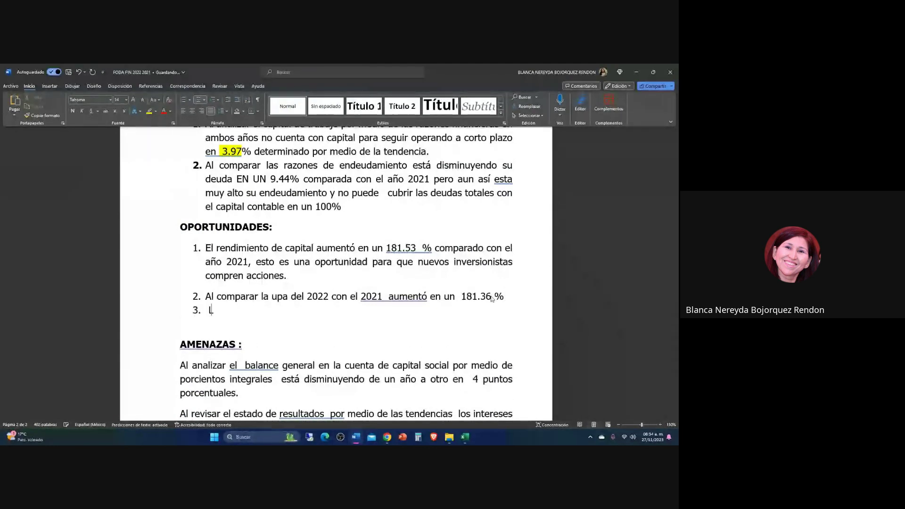
key("BackSpace")
key("BackSpace")
key("BackSpace")
key("BackSpace")
type("ols c")
key("BackSpace")
key("BackSpace")
key("BackSpace")
type("clientes n")
type("os")
key("BackSpace")
key("BackSpace")
key("BackSpace")
type("estan pagar")
key("BackSpace")
key("BackSpace")
key("BackSpace")
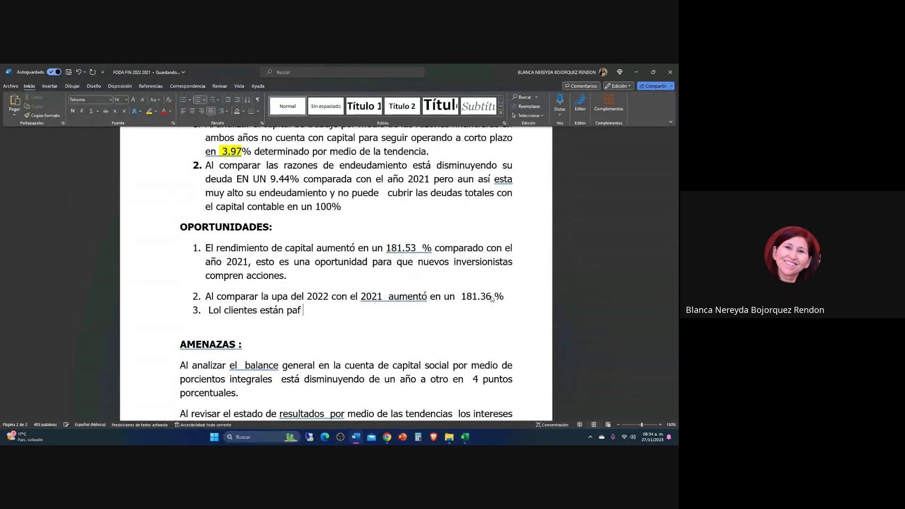
type("gando mas rapiud")
key("BackSpace")
key("BackSpace")
type("do en un")
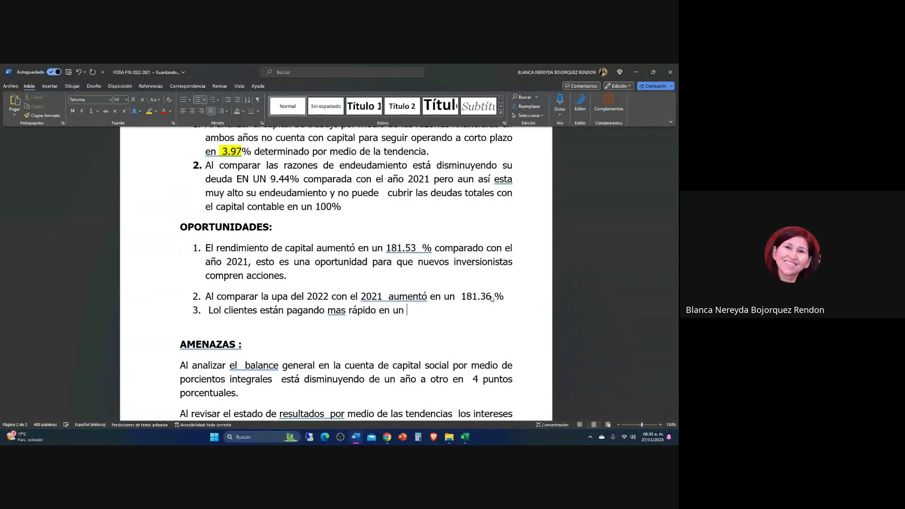
- Check the Días de Cobranza trend in Excel, and complete the third opportunity in Word with "4.51% comparado con el año anterior."
key("alt+Tab")
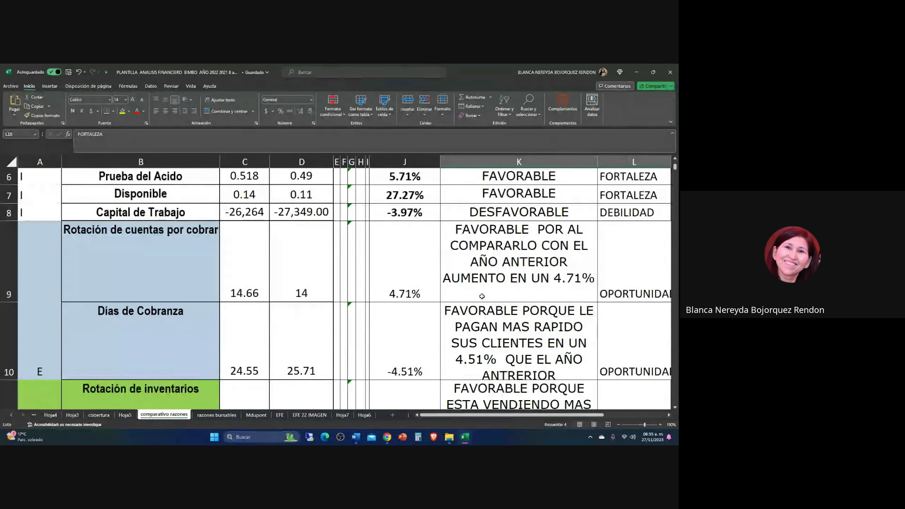
key("alt+Tab")
type("4.")
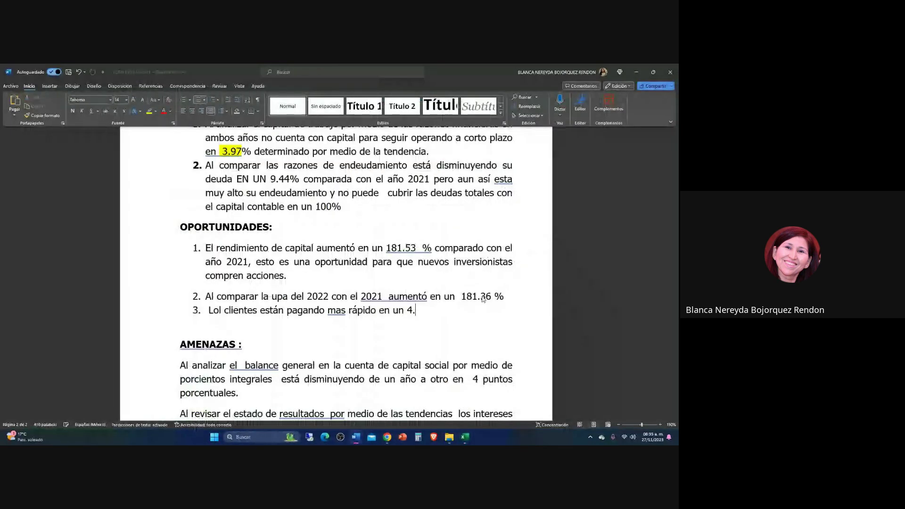
type("51% compra")
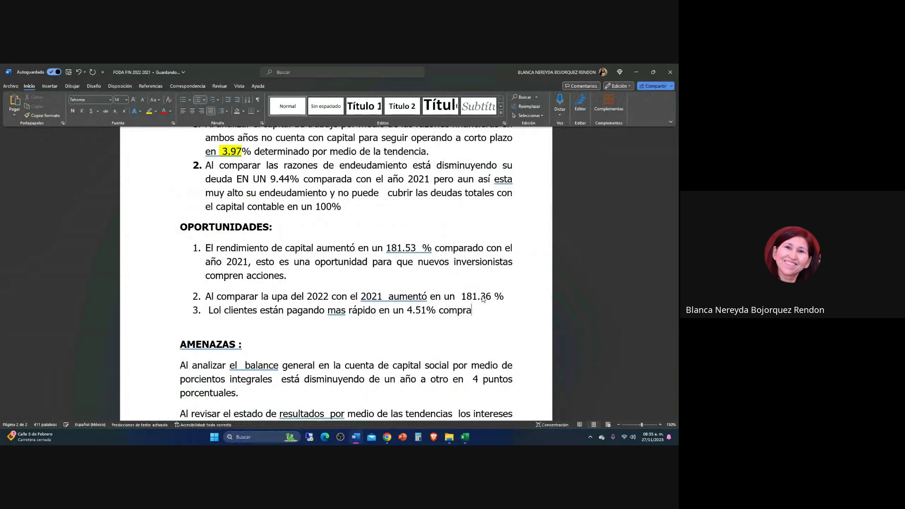
key("BackSpace")
key("BackSpace")
type("arado con el año")
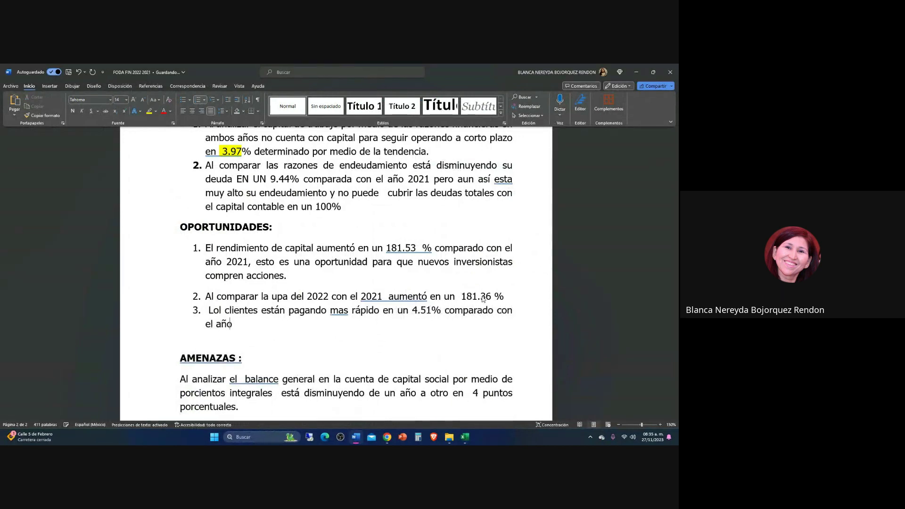
type(" anterior.")
- Review the letter's AMENAZAS section, then switch to Excel and look through the ratios on the comparativo razones sheet
scroll(453, 290, "down", 2)
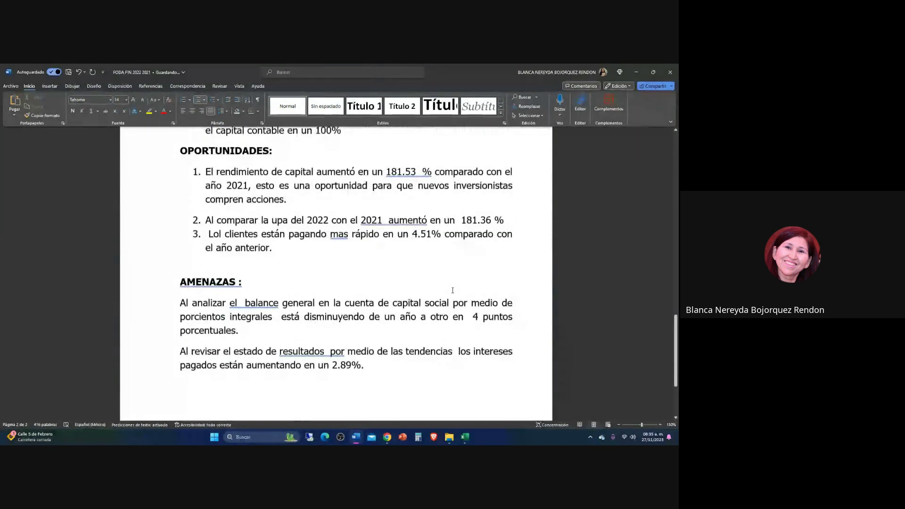
scroll(397, 290, "down", 1)
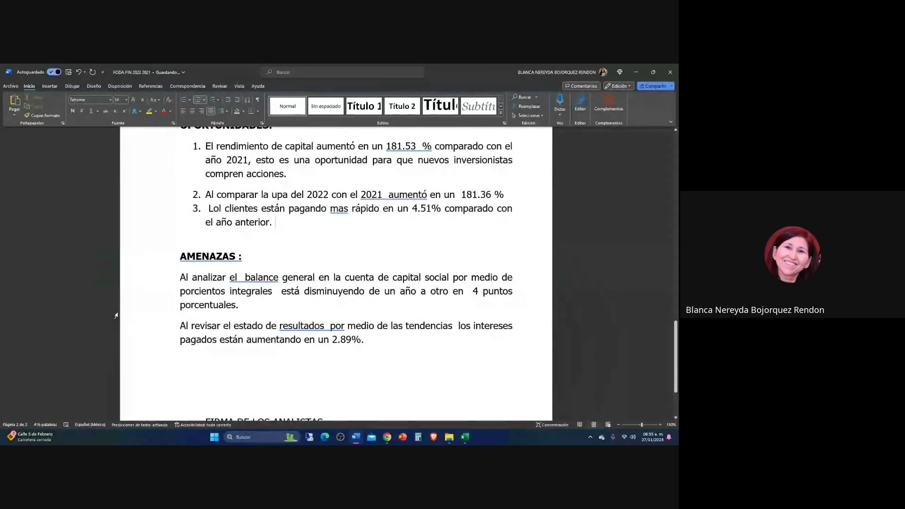
scroll(121, 312, "up", 2)
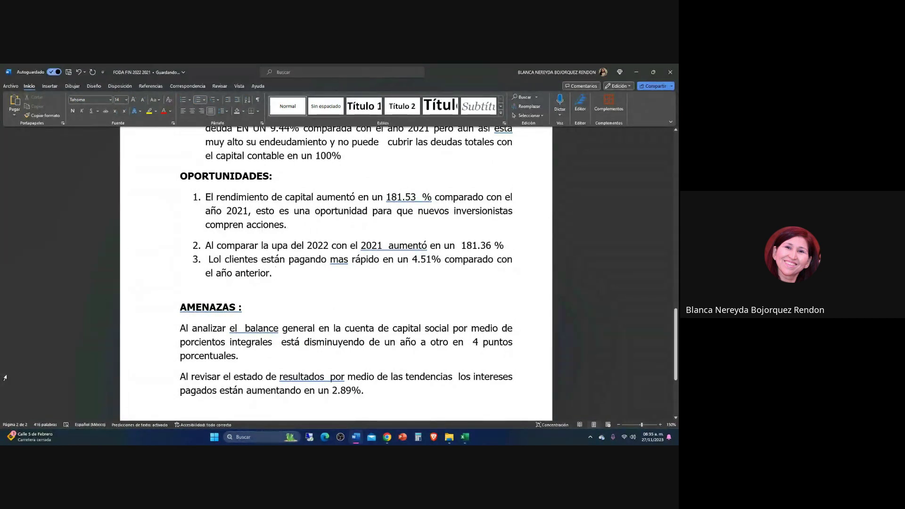
key("alt+Tab")
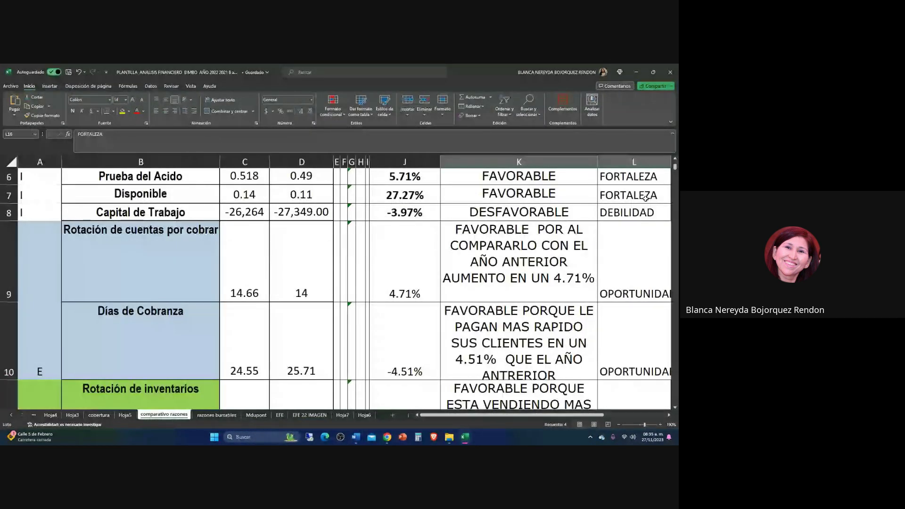
scroll(606, 251, "down", 8)
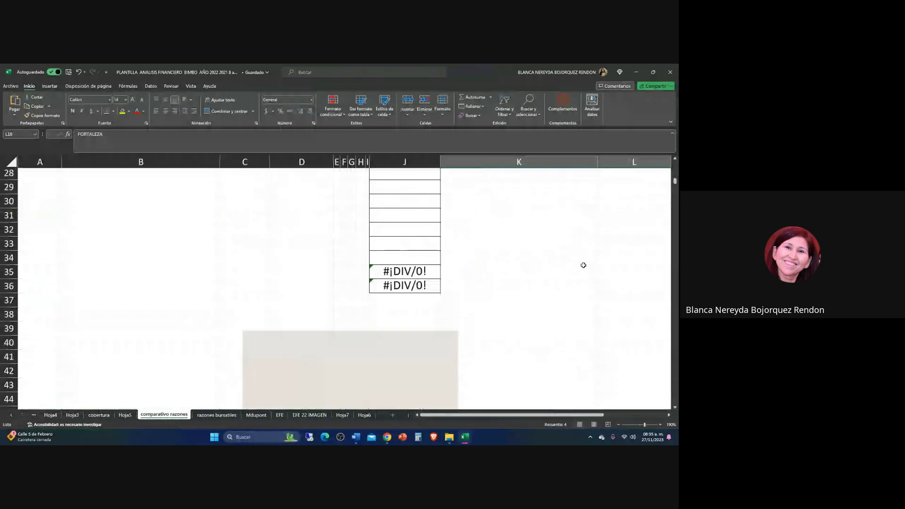
scroll(581, 261, "up", 5)
scroll(581, 257, "down", 8)
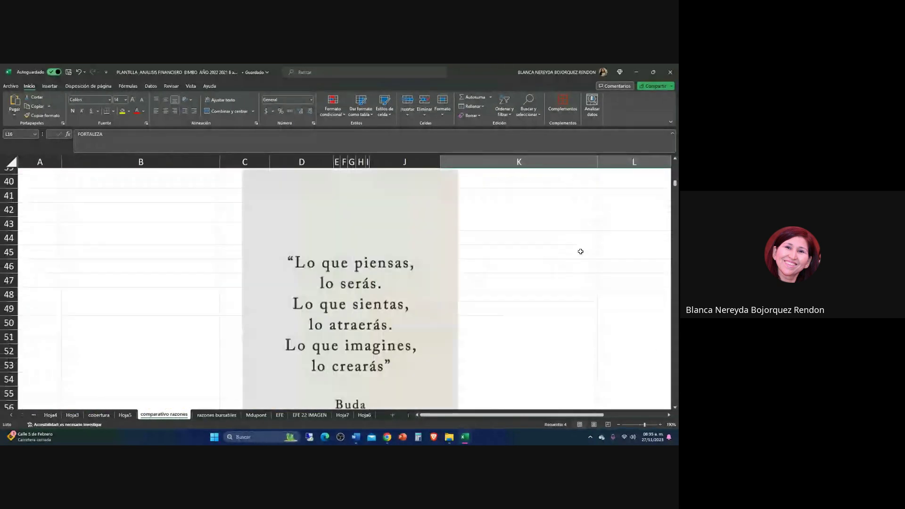
scroll(582, 246, "up", 8)
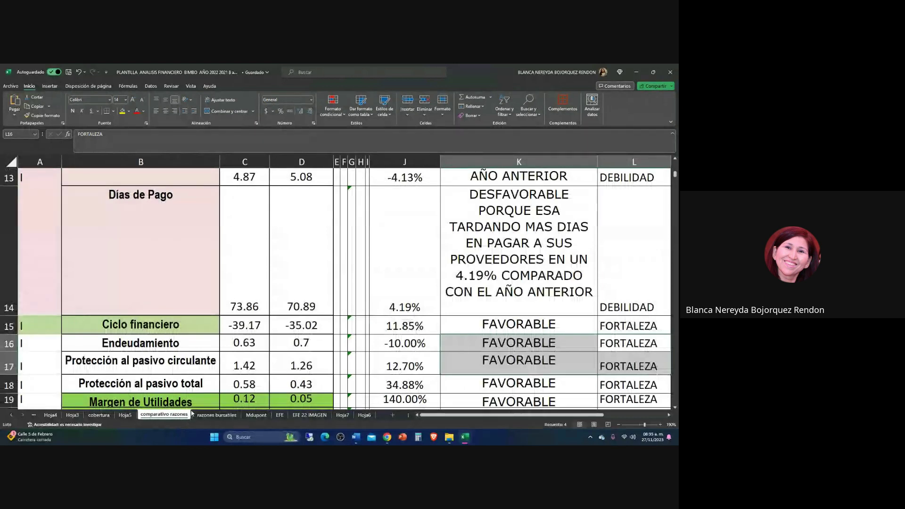
- Return to the Word letter and examine the capital social paragraph under AMENAZAS
key("alt+Tab")
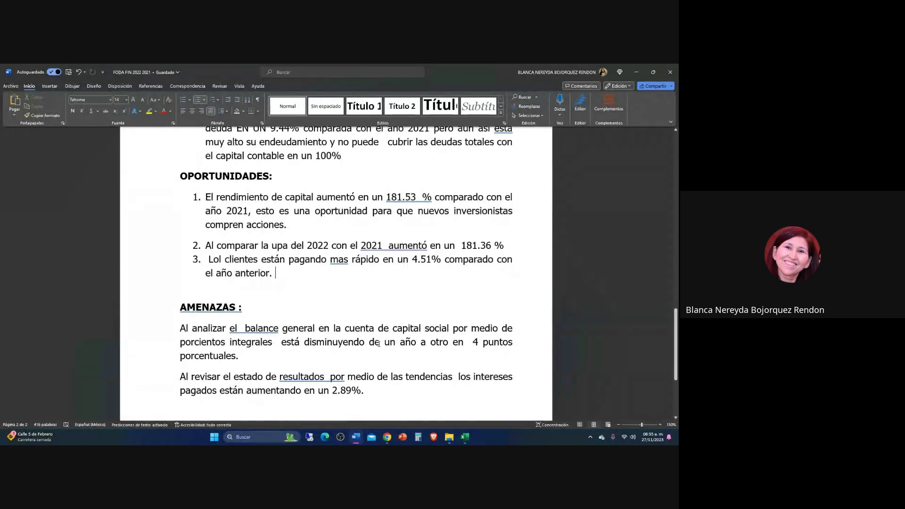
left_click_drag(251, 355, 181, 329)
left_click(256, 360)
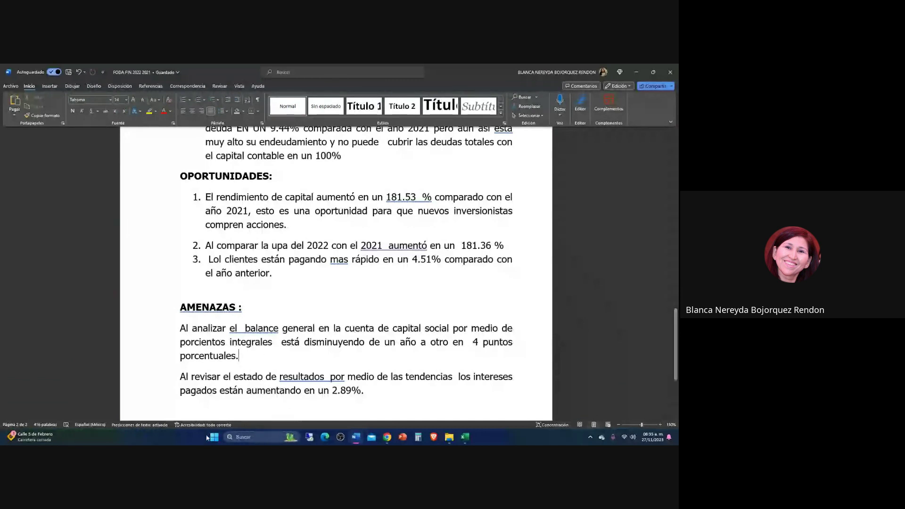
- Switch to the Excel workbook, open the BG sheet and locate the Capital social row under CAPITAL CONTABLE
key("alt+Tab")
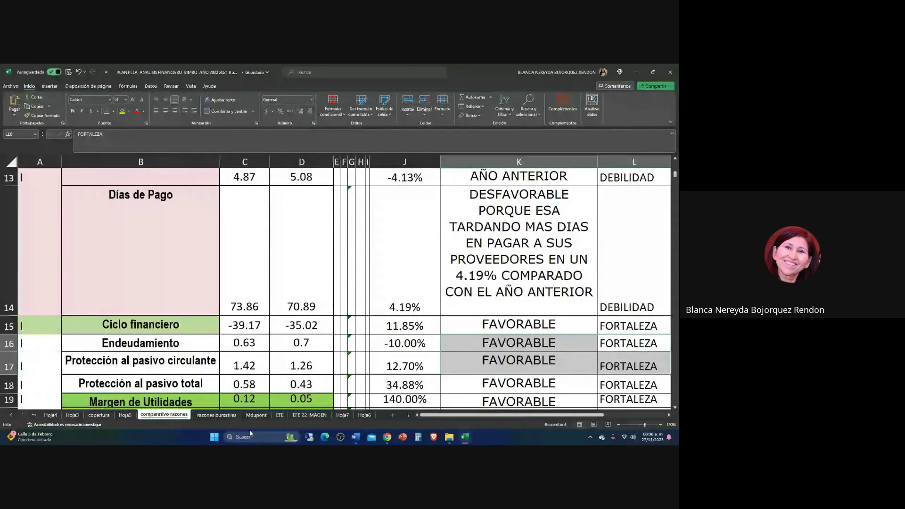
left_click(11, 416)
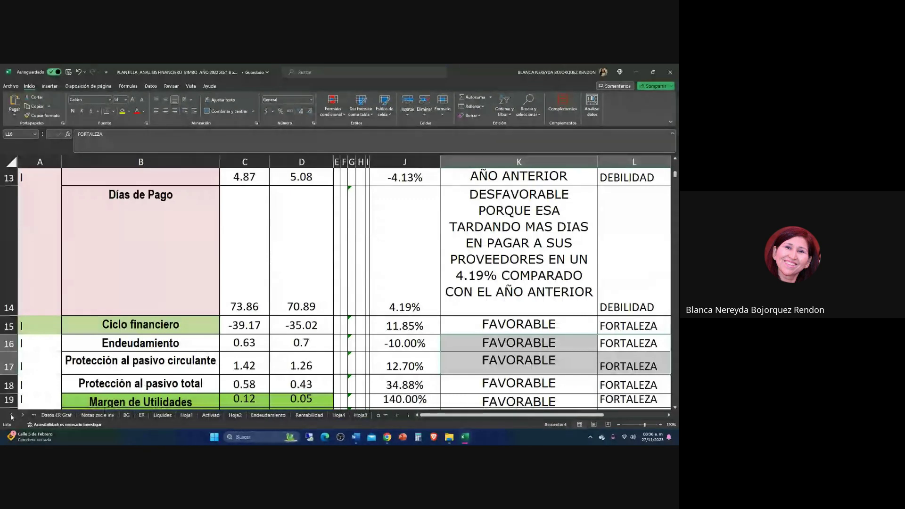
left_click(11, 417)
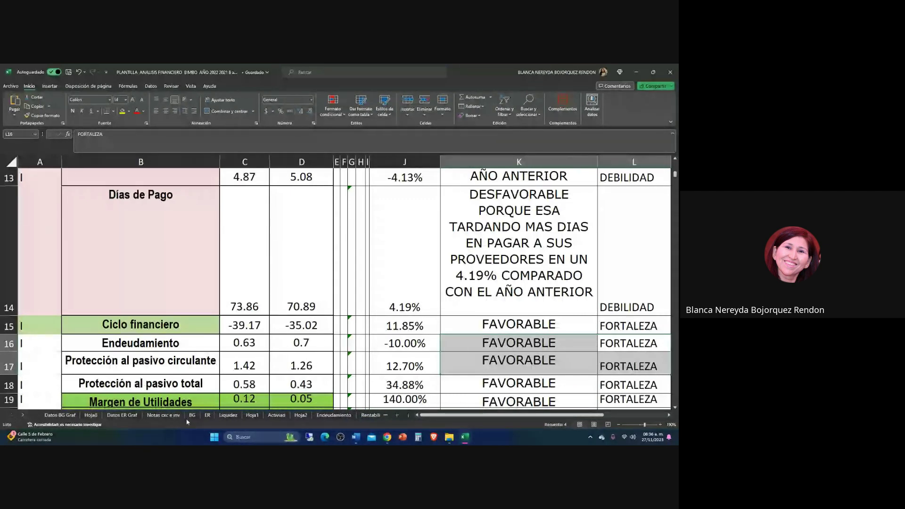
left_click(190, 415)
left_click_drag(646, 424, 641, 425)
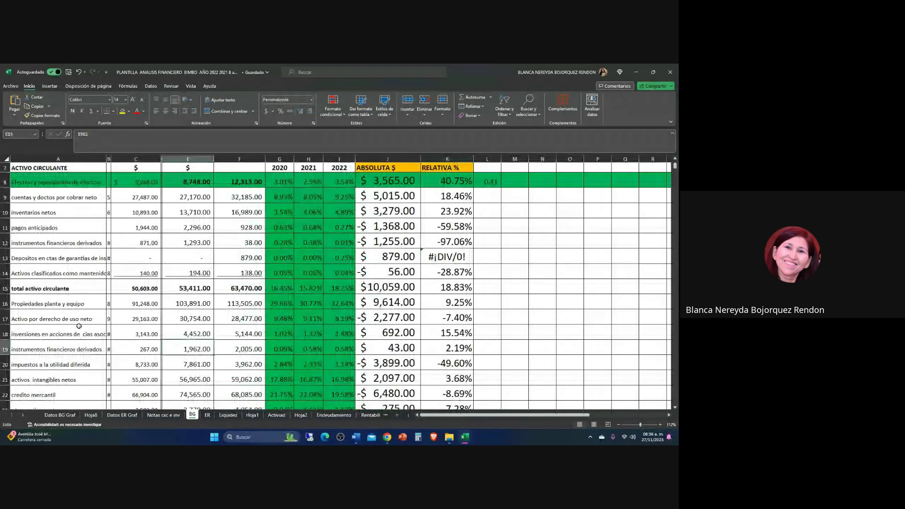
left_click(66, 349)
scroll(73, 325, "down", 4)
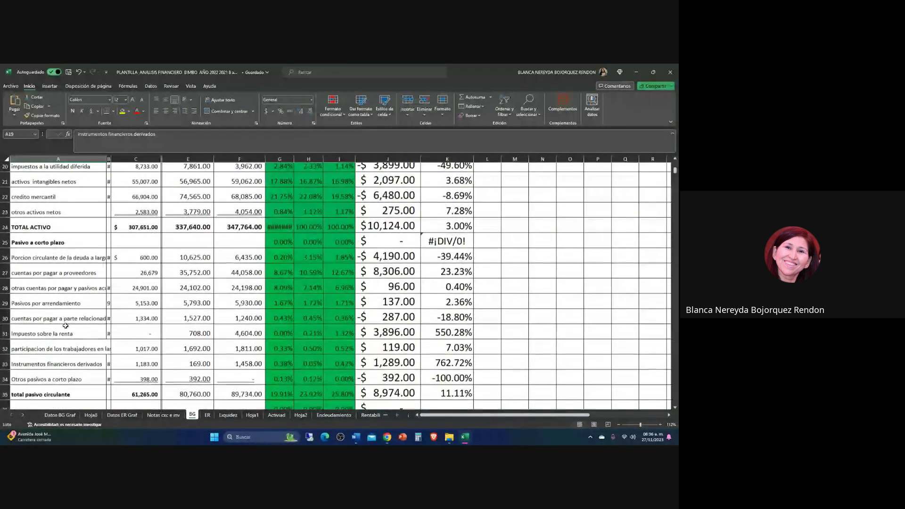
scroll(65, 325, "down", 4)
scroll(61, 324, "down", 1)
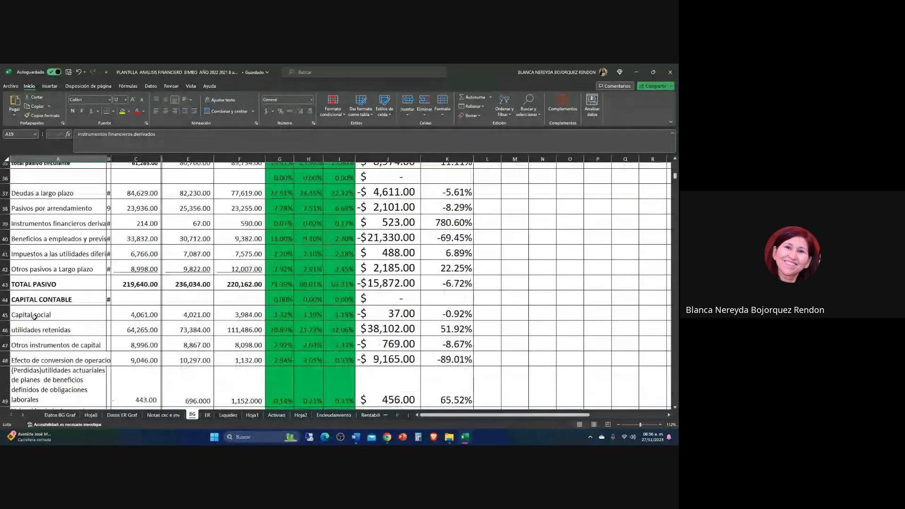
- Examine the Capital social row, checking its 2022 integral percentage and its relative variation
left_click(47, 318)
left_click_drag(46, 318, 331, 318)
left_click(331, 318)
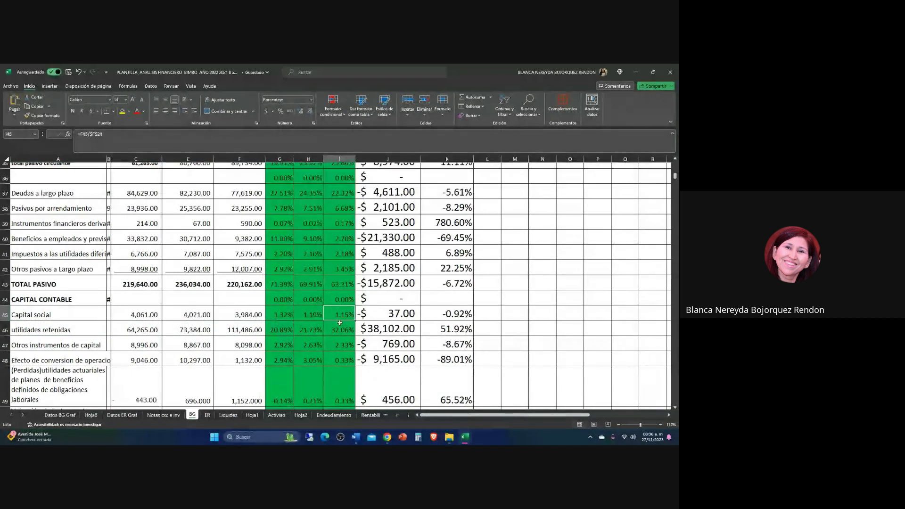
left_click(445, 315)
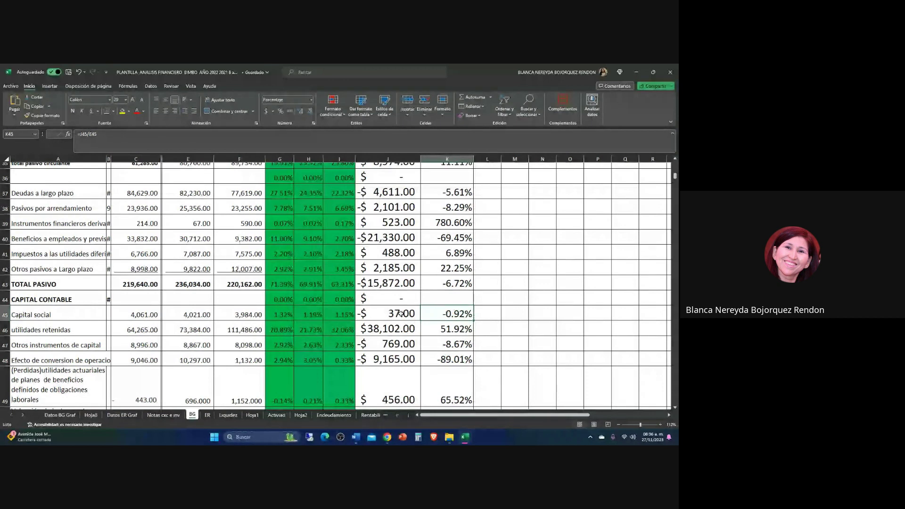
left_click(328, 315)
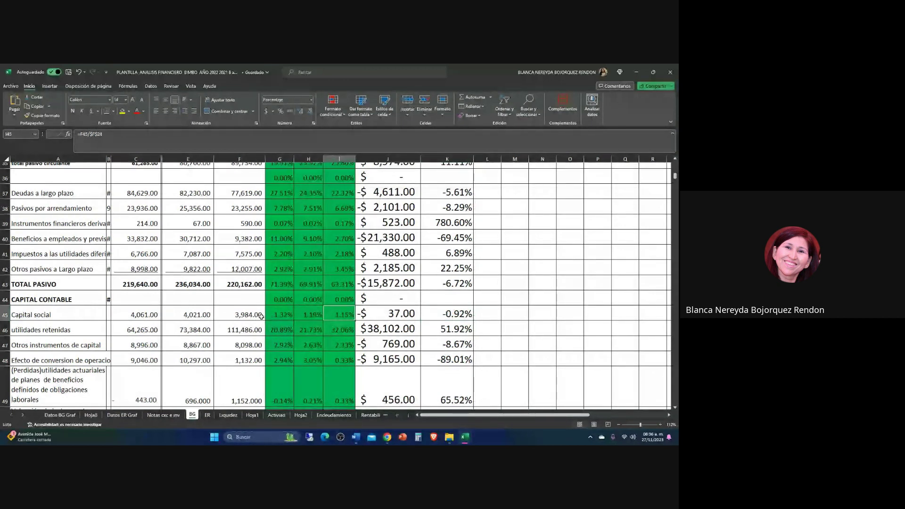
- Check the letter's capital social threat in Word against the 2021 and 2022 integral percentages of Capital social in Excel
key("alt+Tab")
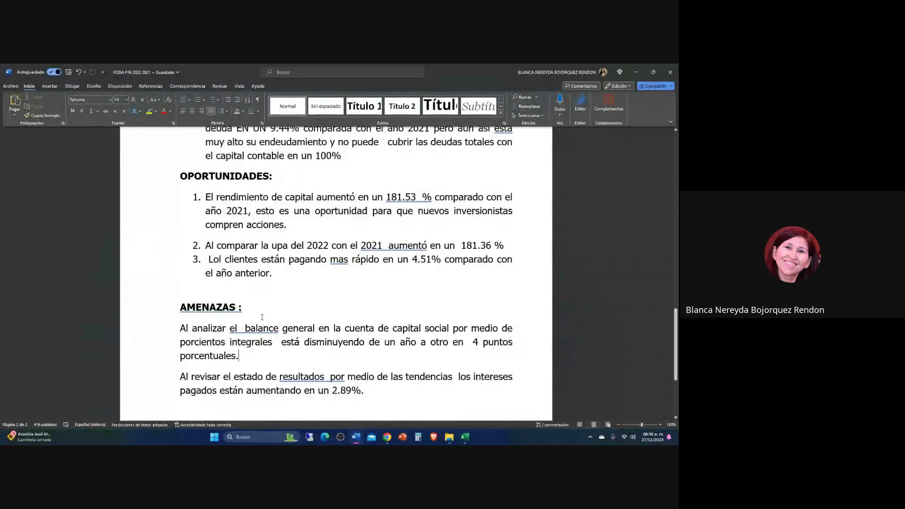
key("alt+Tab")
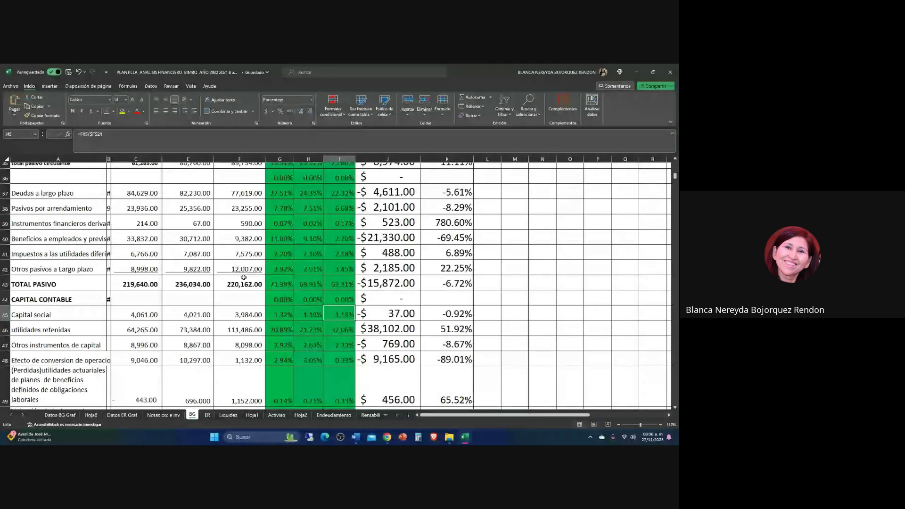
left_click(302, 316)
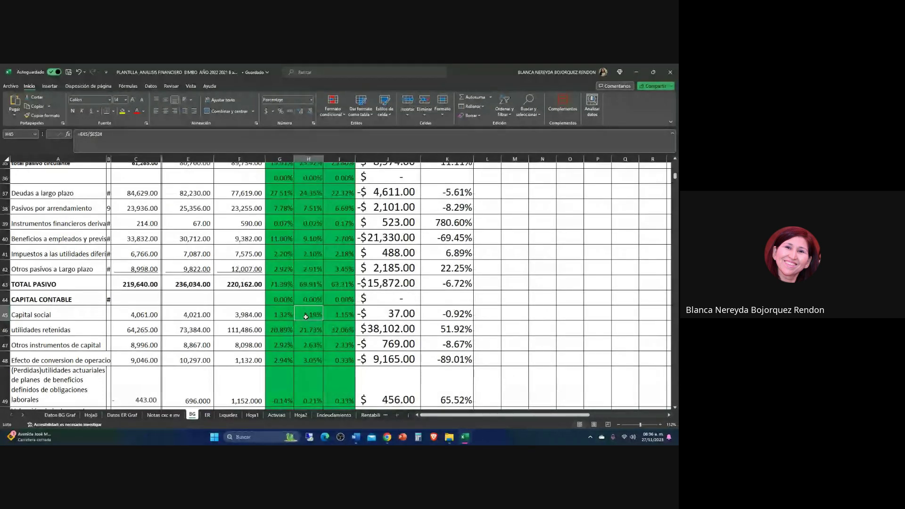
left_click(343, 316)
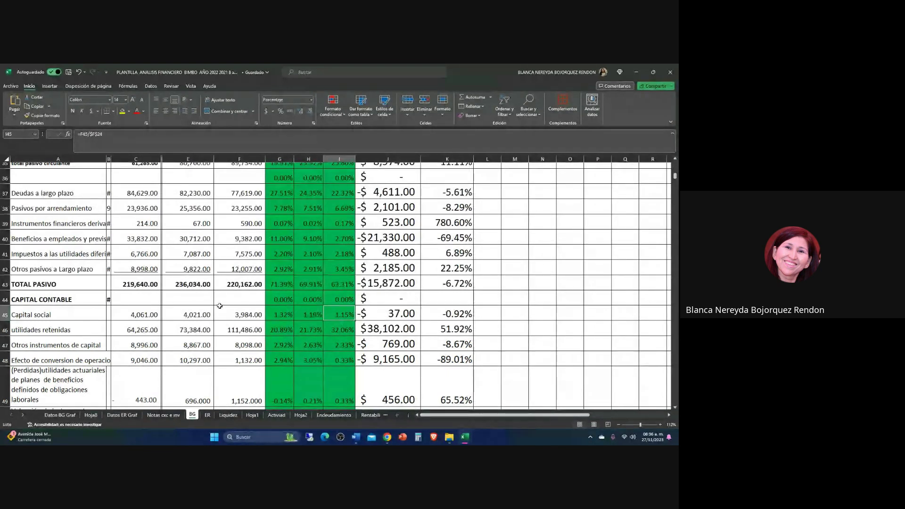
- Switch back to the Word letter and examine the intereses pagados paragraph under AMENAZAS
key("alt+Tab")
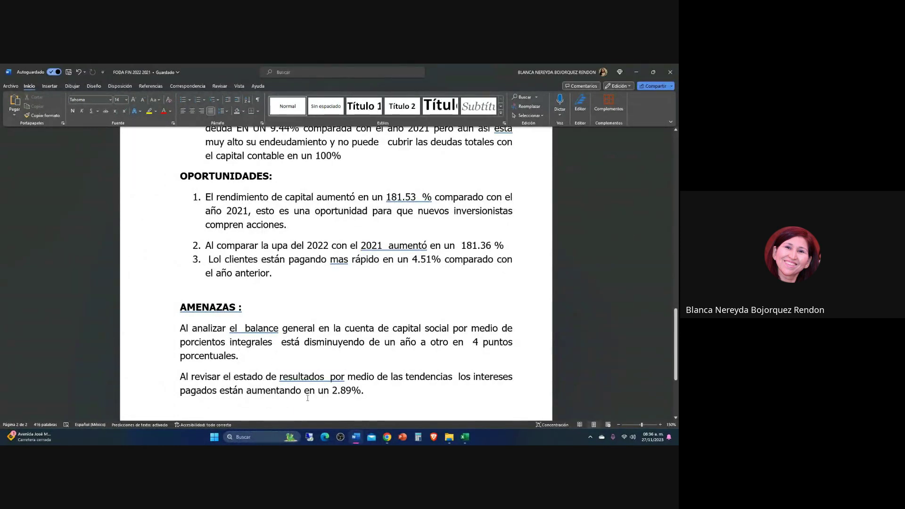
scroll(307, 391, "down", 1)
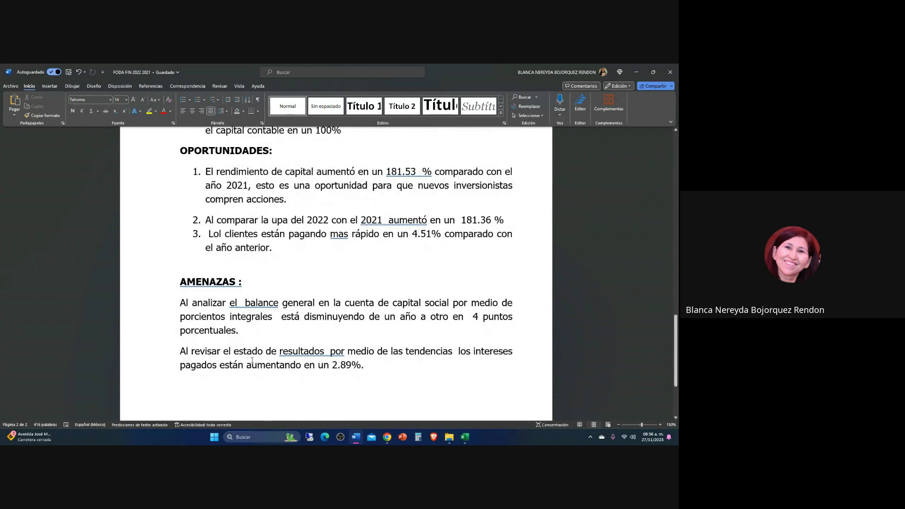
scroll(252, 361, "down", 2)
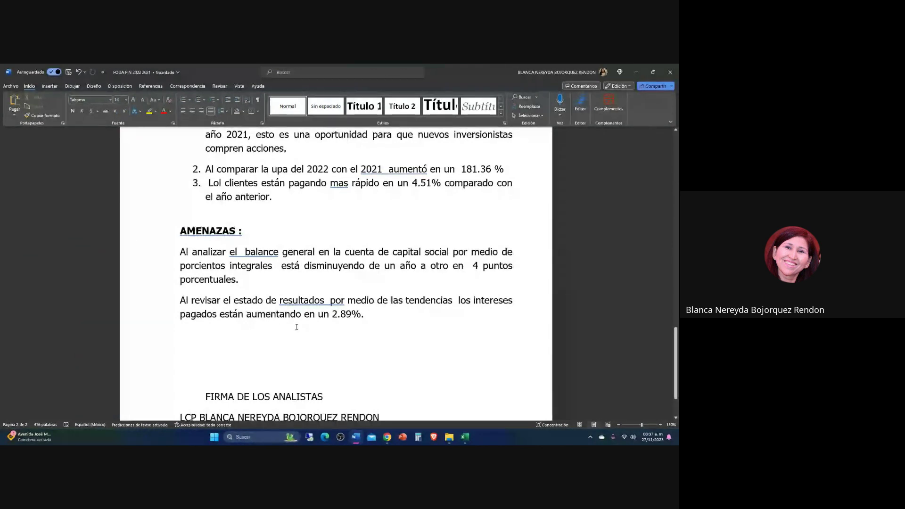
- Switch to the Excel workbook, open the ER sheet and locate the Intereses a Cargo row with its 2021 integral percentage
key("alt+Tab")
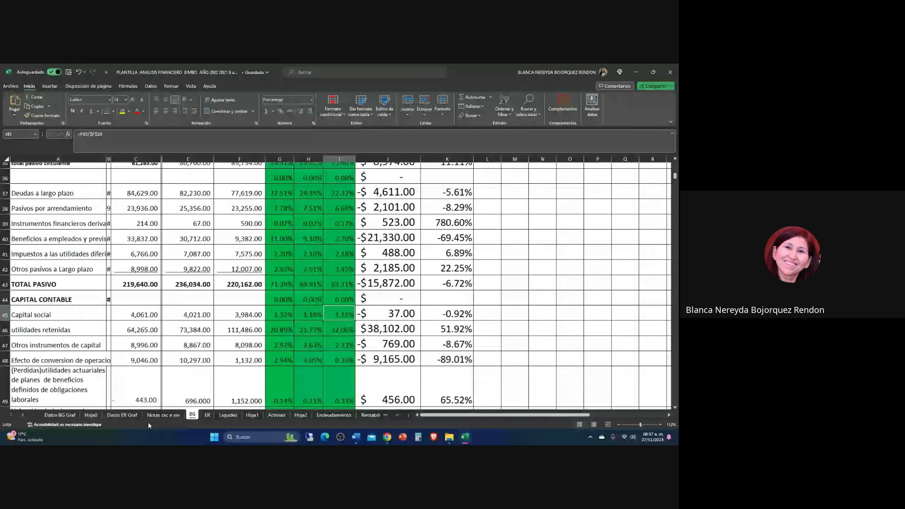
key("ctrl+Page_Down")
scroll(128, 352, "down", 2)
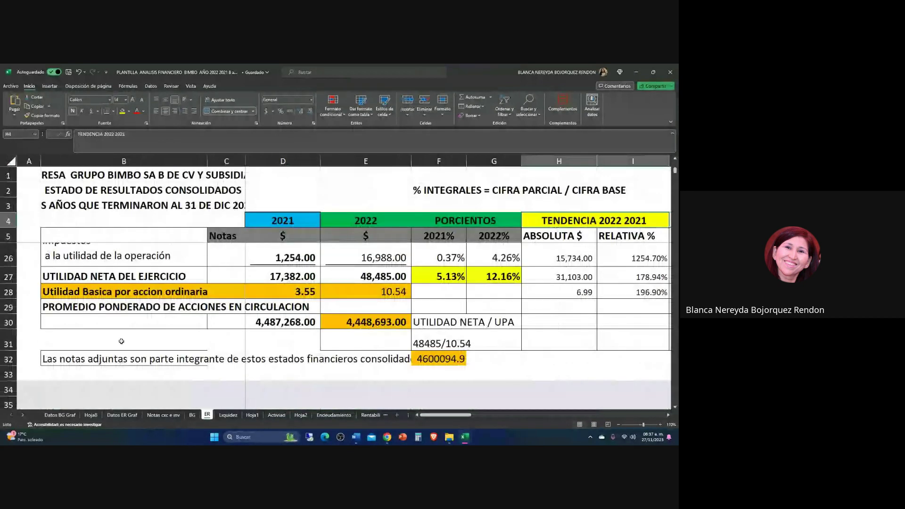
scroll(118, 336, "up", 3)
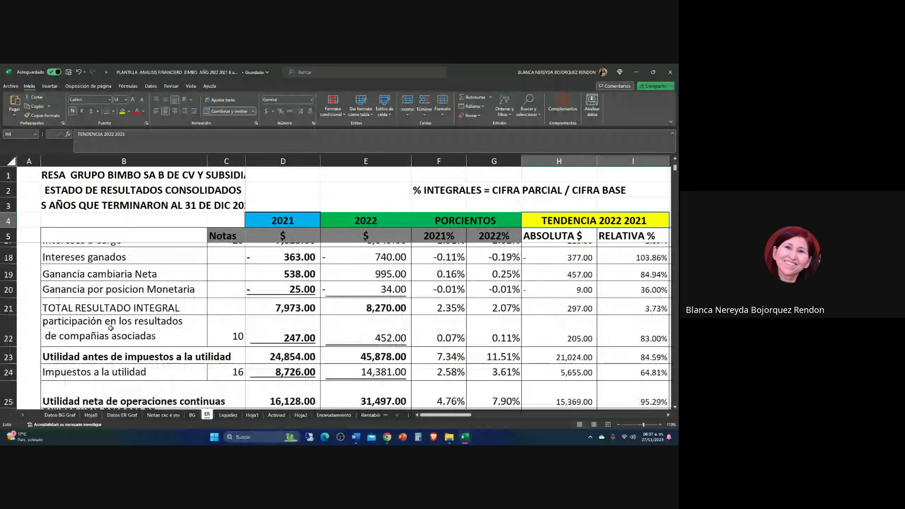
scroll(111, 329, "up", 1)
left_click(199, 277)
left_click(440, 281)
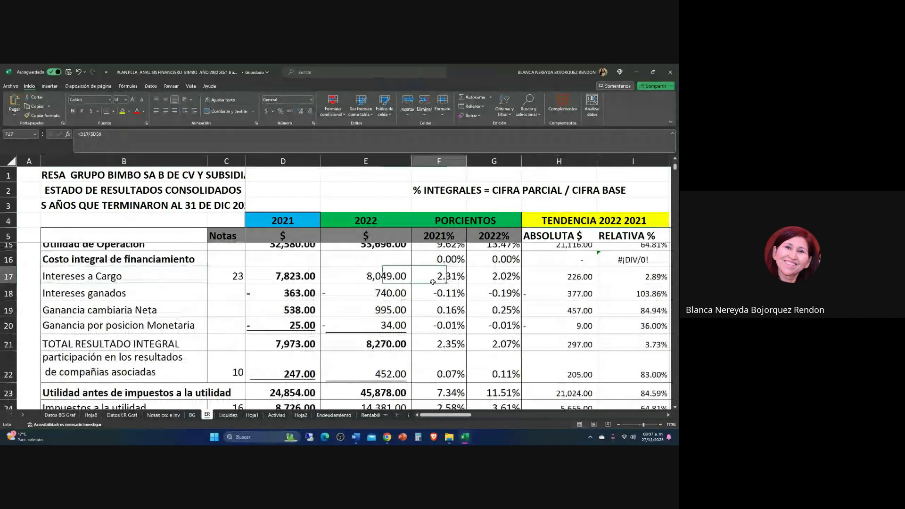
- Highlight the relative 2022-2021 trend percentage of Intereses a Cargo in yellow
key("Right")
key("Right")
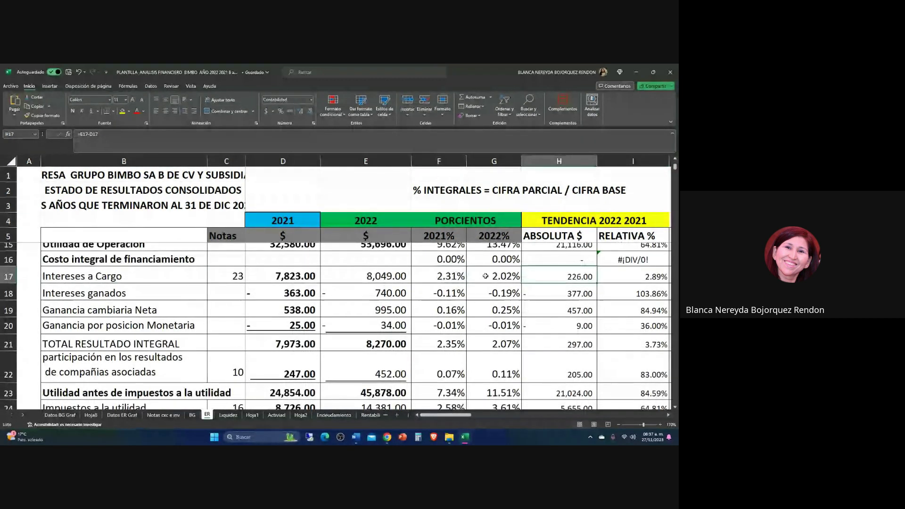
key("Right")
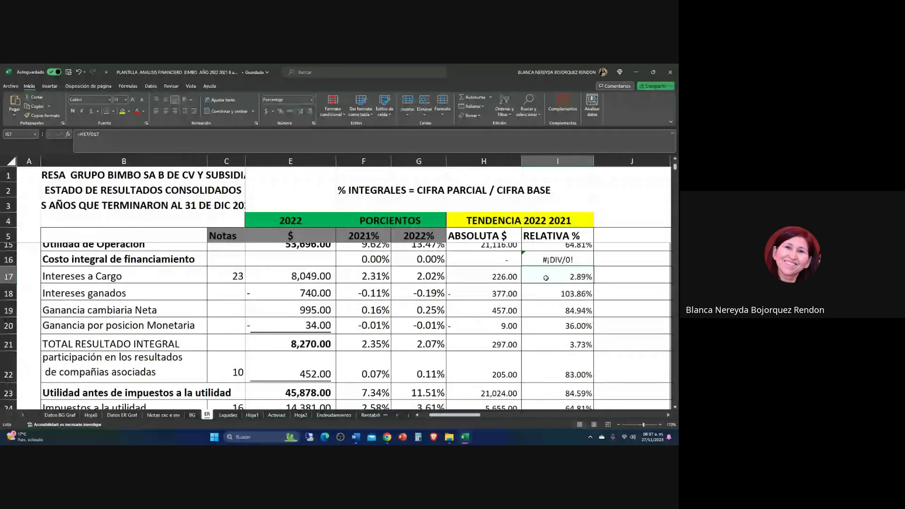
left_click(122, 112)
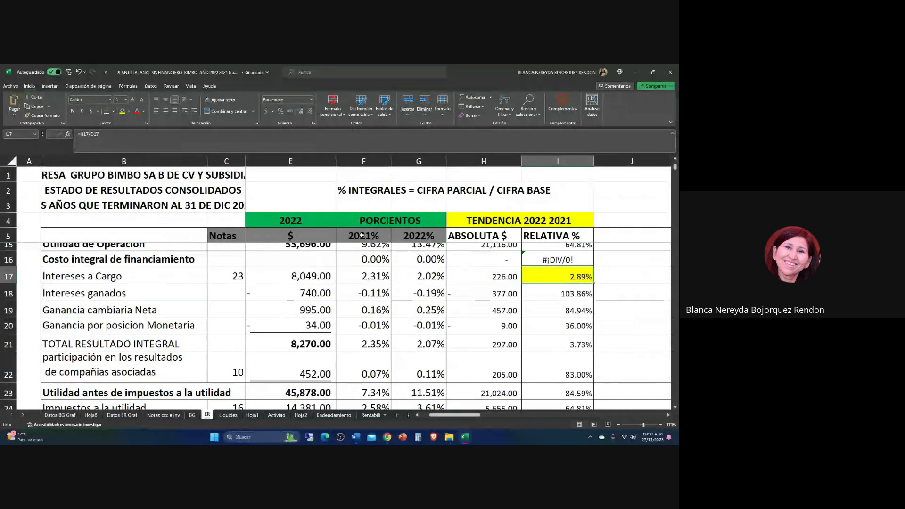
- Switch back to the Word letter and select the intereses pagados paragraph under AMENAZAS, viewing the letter through to its signature block
key("alt+Tab")
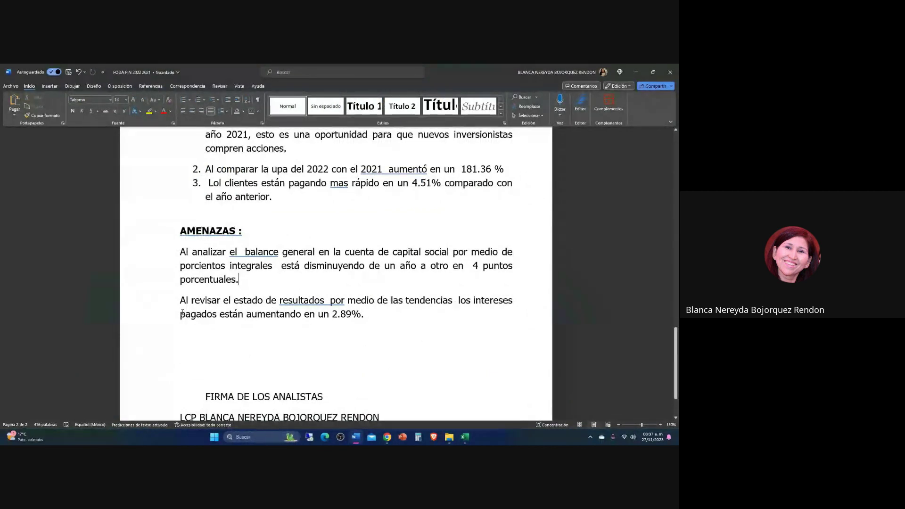
left_click_drag(367, 320, 167, 304)
scroll(356, 318, "down", 2)
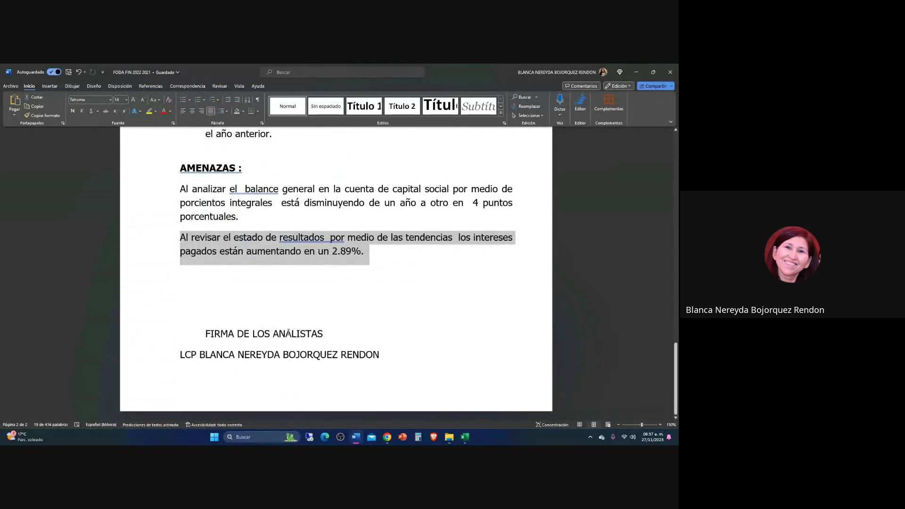
- Review the letter from its opening paragraphs through FORTALEZAS to the start of DEBILIDADES
scroll(289, 332, "up", 6)
scroll(269, 283, "up", 10)
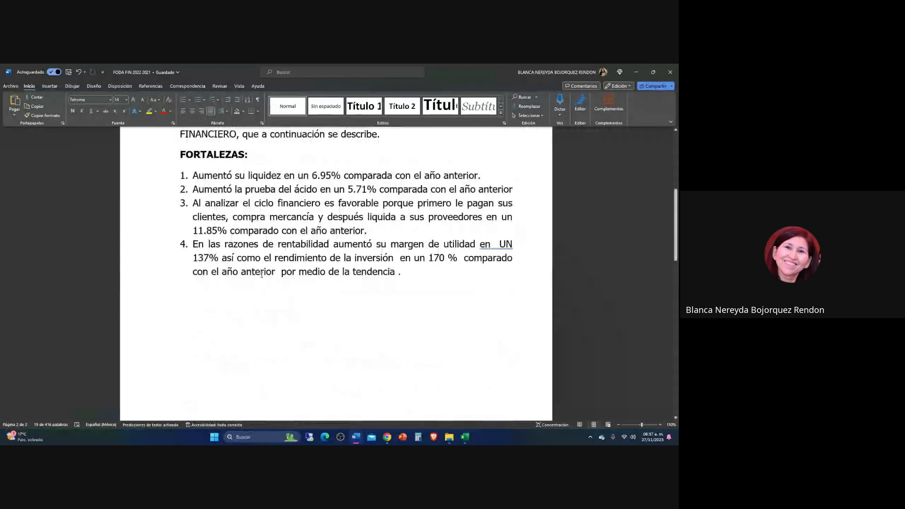
scroll(264, 278, "up", 5)
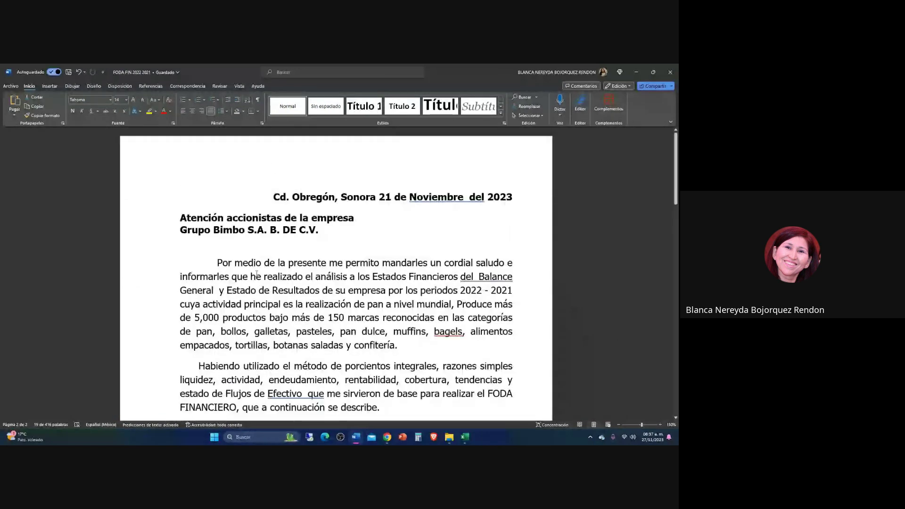
scroll(256, 274, "down", 7)
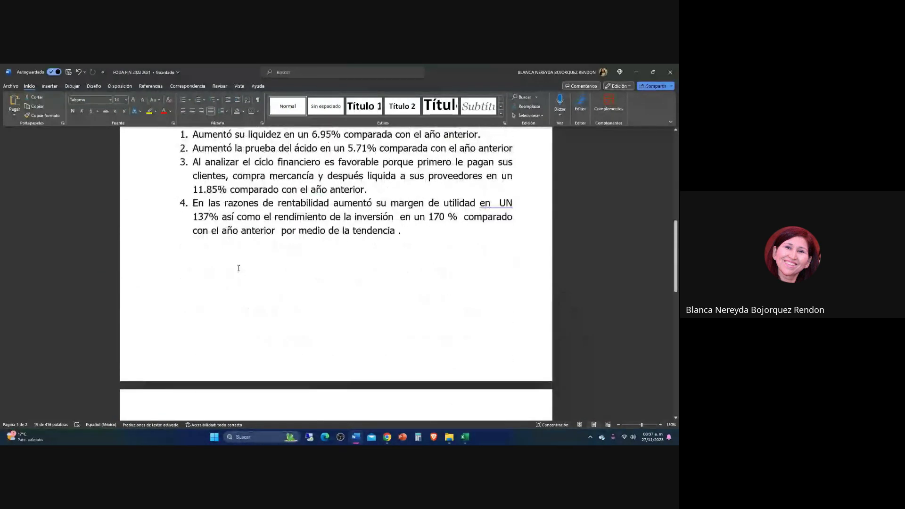
scroll(238, 269, "down", 2)
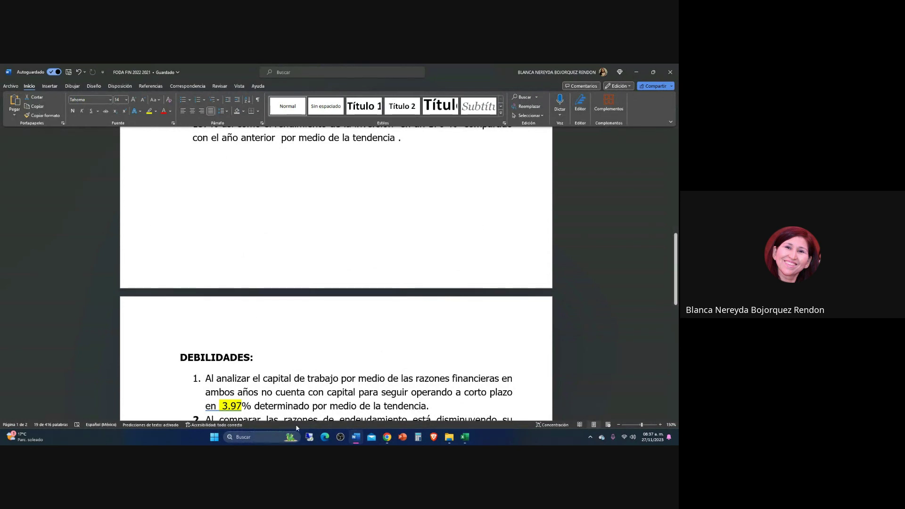
- Switch to the Google Meet call in Chrome and stop the screen presentation
left_click(387, 437)
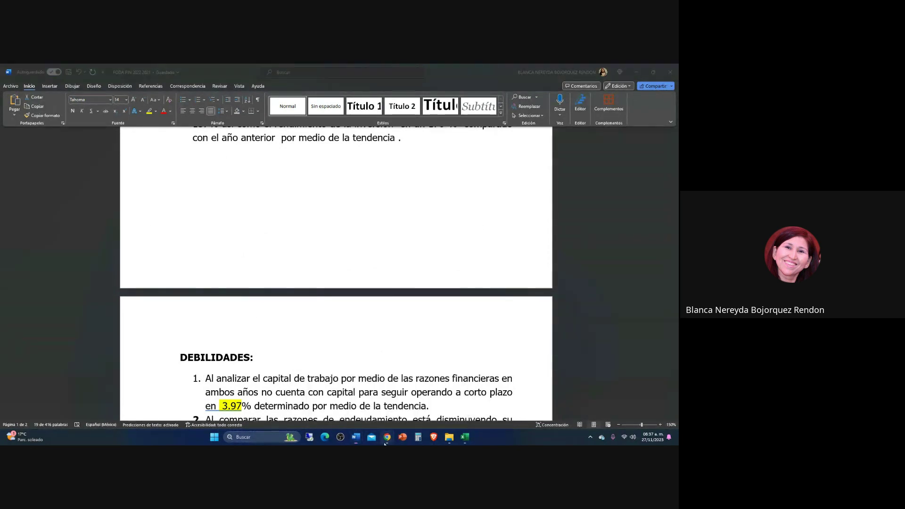
left_click(364, 416)
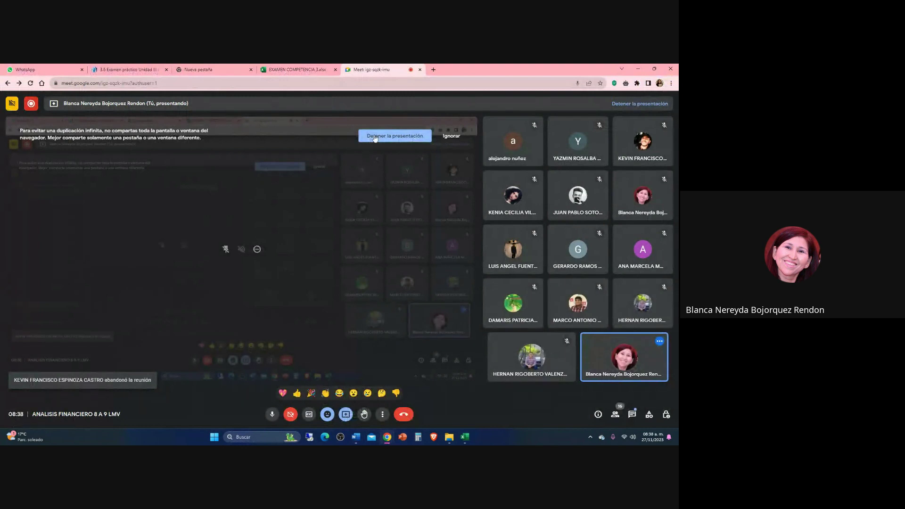
left_click(375, 137)
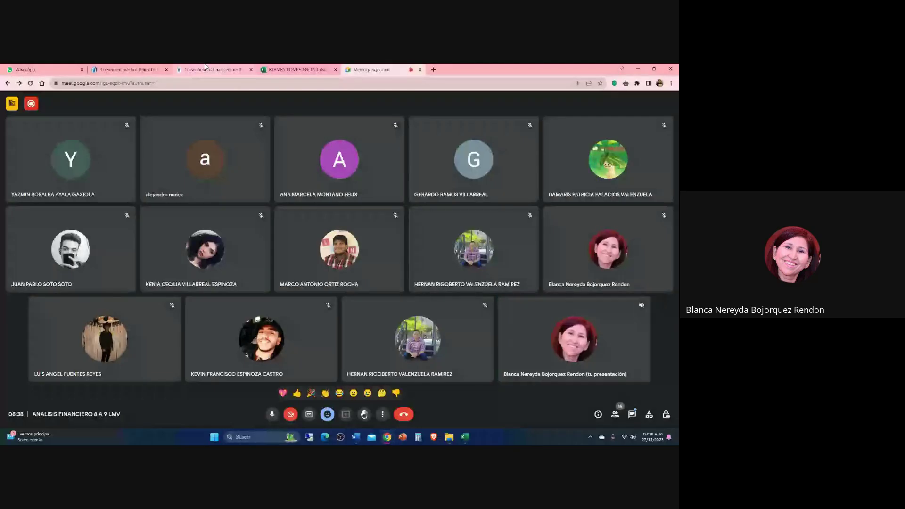
- Open the Análisis Financiero course page and locate the CONTENIDO DE LA EXPOSICIÓN DEL TRABAJO FINAL section
left_click(211, 70)
scroll(172, 273, "down", 8)
scroll(171, 273, "down", 5)
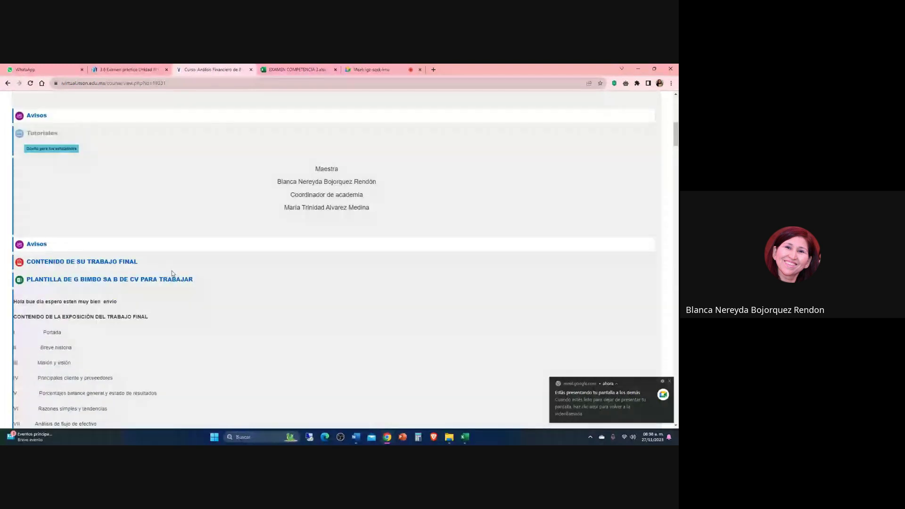
- Enlarge the course page beyond 150% zoom and review the final presentation's contents from Portada to Conclusiones y recomendaciones
left_click(672, 83)
left_click(649, 169)
left_click(649, 169)
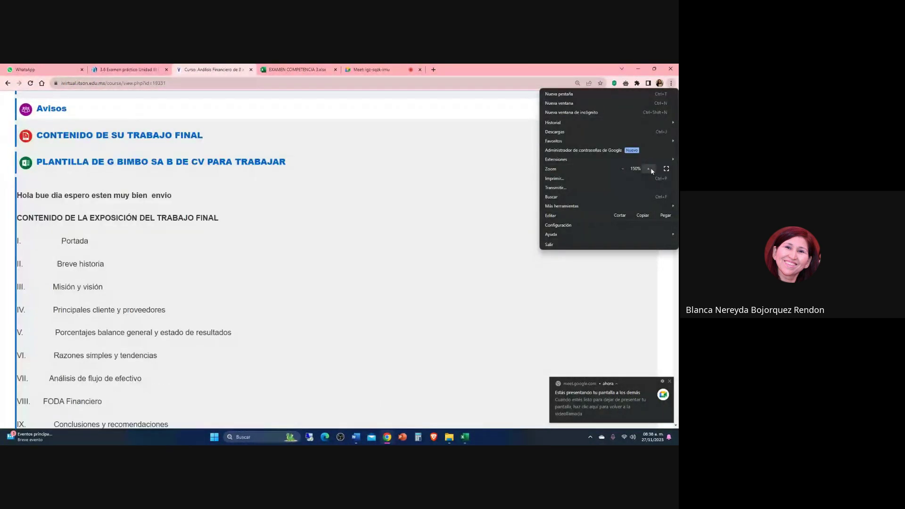
left_click(650, 169)
left_click(362, 235)
scroll(362, 232, "down", 2)
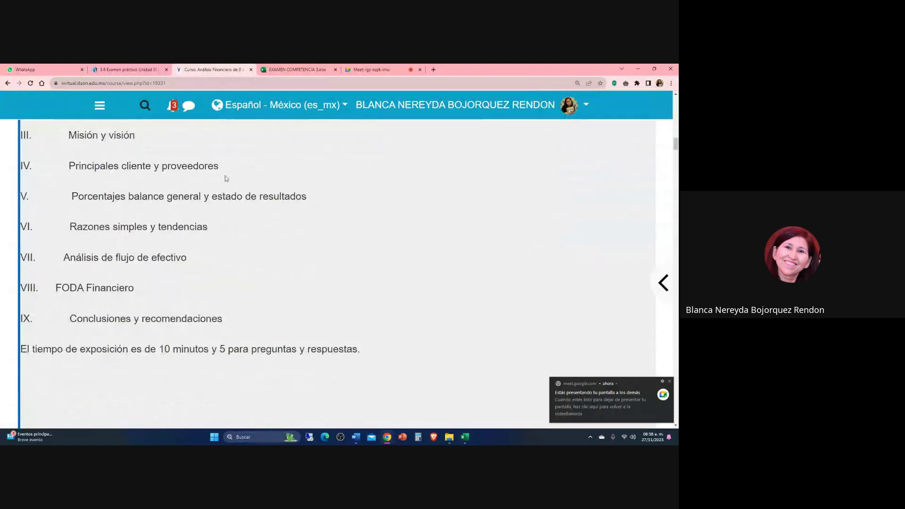
scroll(83, 180, "up", 1)
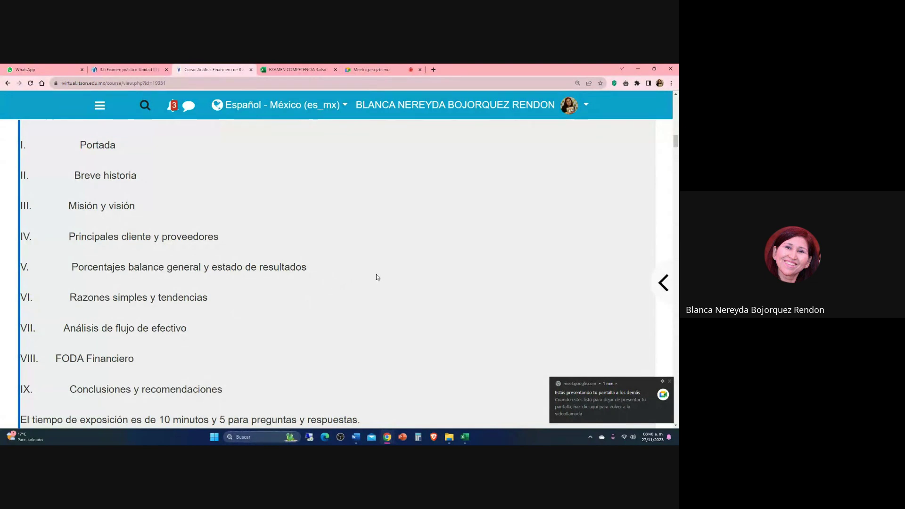
- Switch to the ASITENCIA DE 8 A 9 AM LMV workbook and find PALACIO DE HIERRO in sheet e's presentation schedule
mouse_move(462, 428)
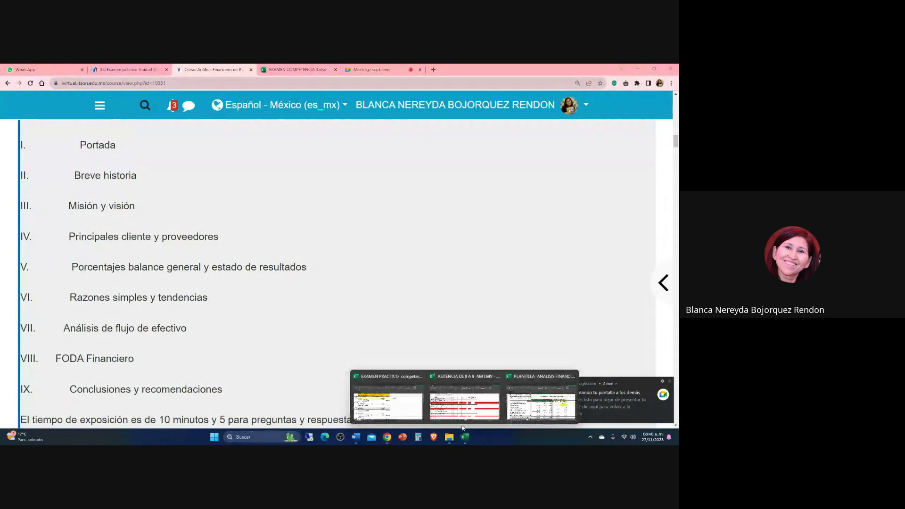
left_click(444, 402)
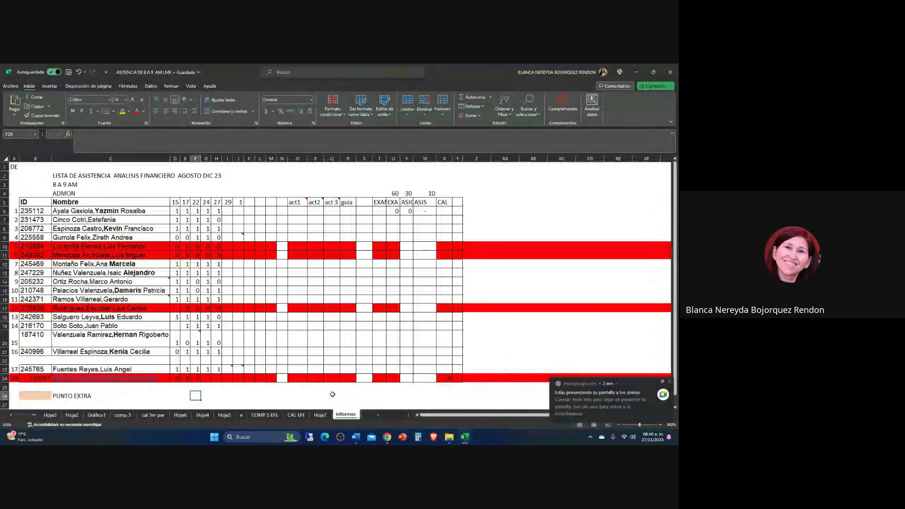
left_click(242, 415)
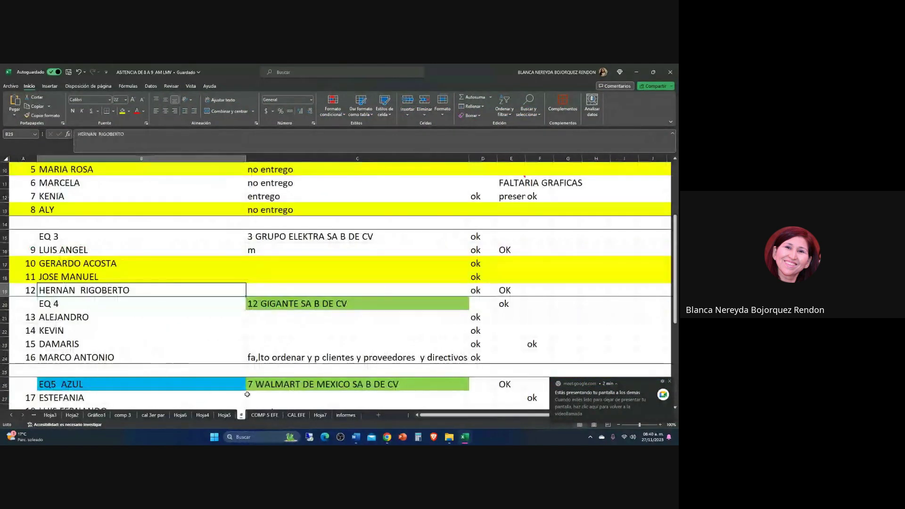
scroll(247, 394, "down", 8)
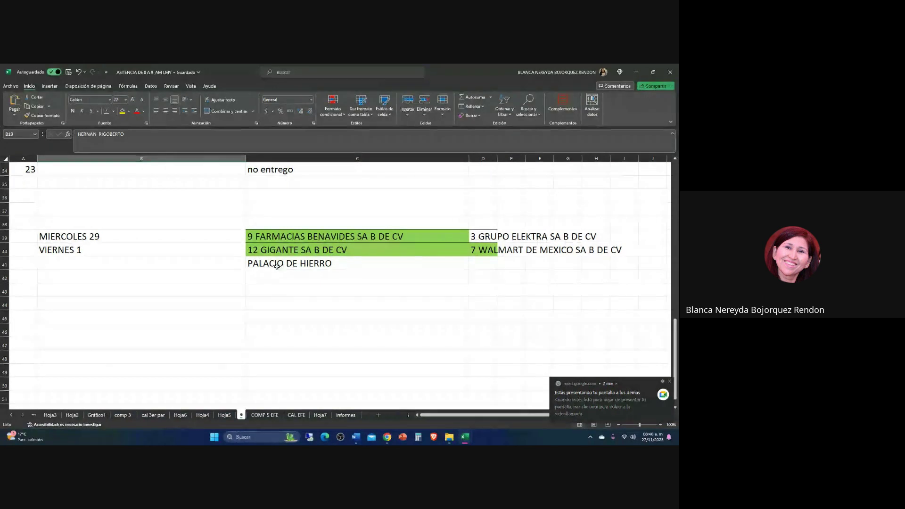
left_click(276, 266)
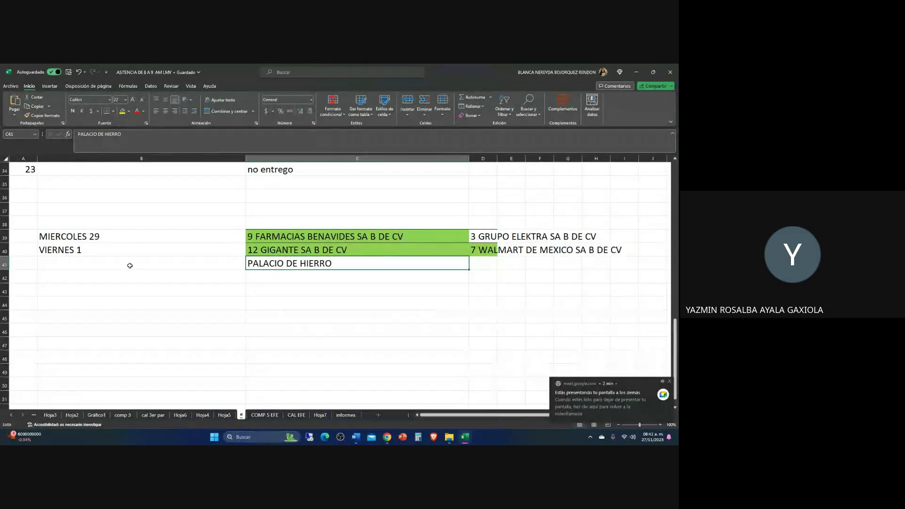
- Switch to the Bimbo PLANTILLA ANALISIS FINANCIERO workbook and look through the lower rows of the ER income statement
key("alt+Tab")
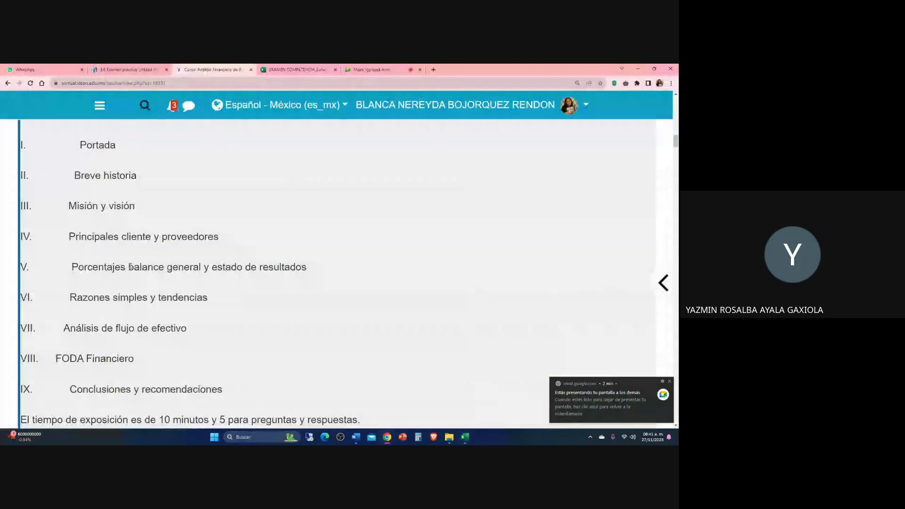
mouse_move(466, 437)
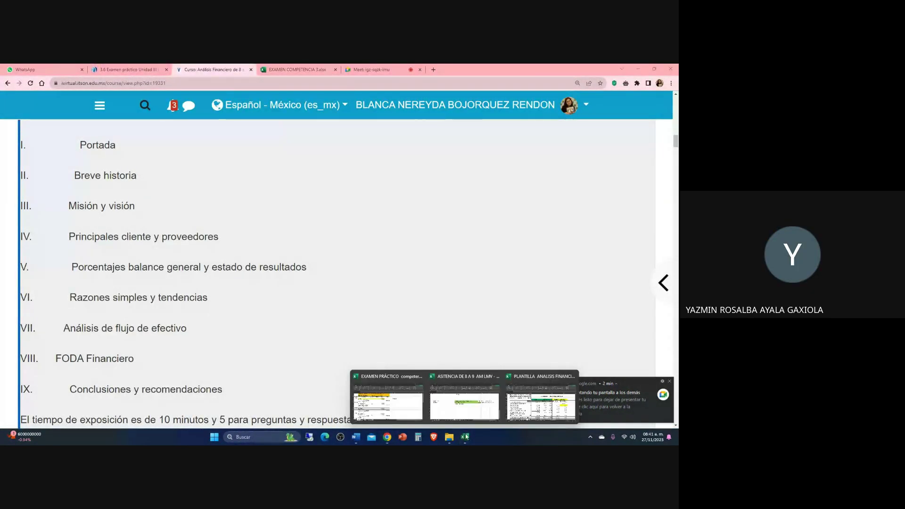
left_click(537, 412)
scroll(350, 340, "down", 3)
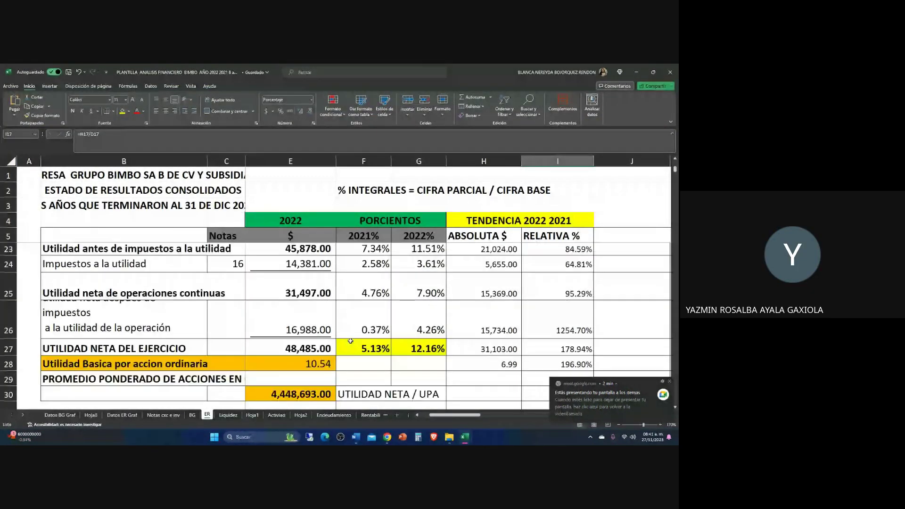
scroll(350, 341, "down", 1)
scroll(272, 330, "up", 2)
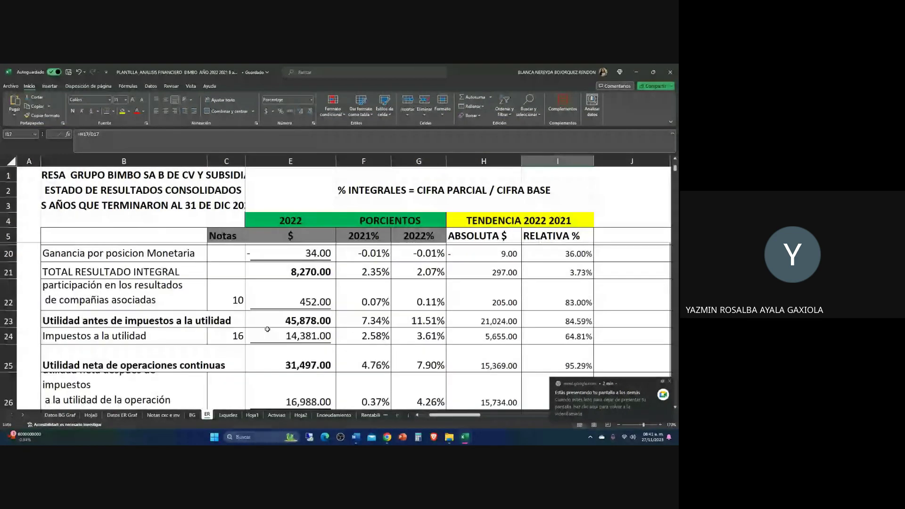
- Open the Rentabilidad sheet and examine the Margen de Utilidades ratio and its formula, Utilidad Neta over Ventas Netas
left_click(368, 415)
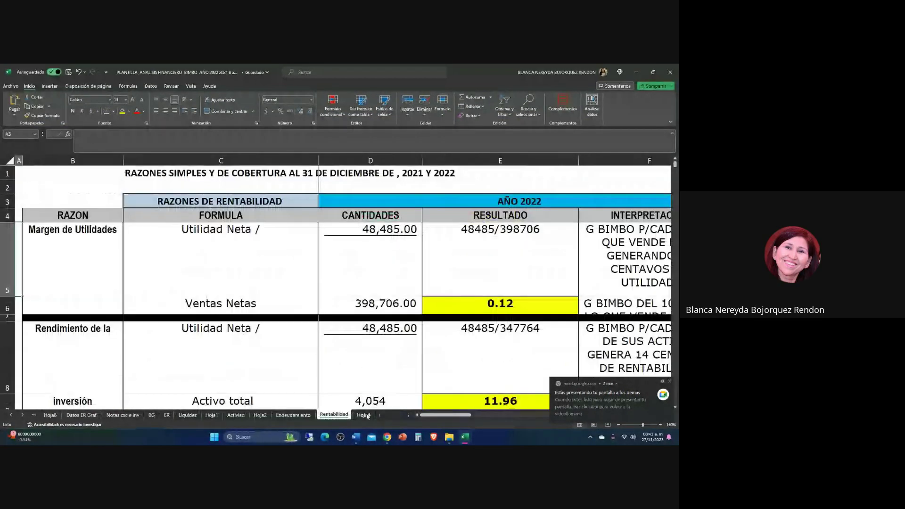
left_click(68, 259)
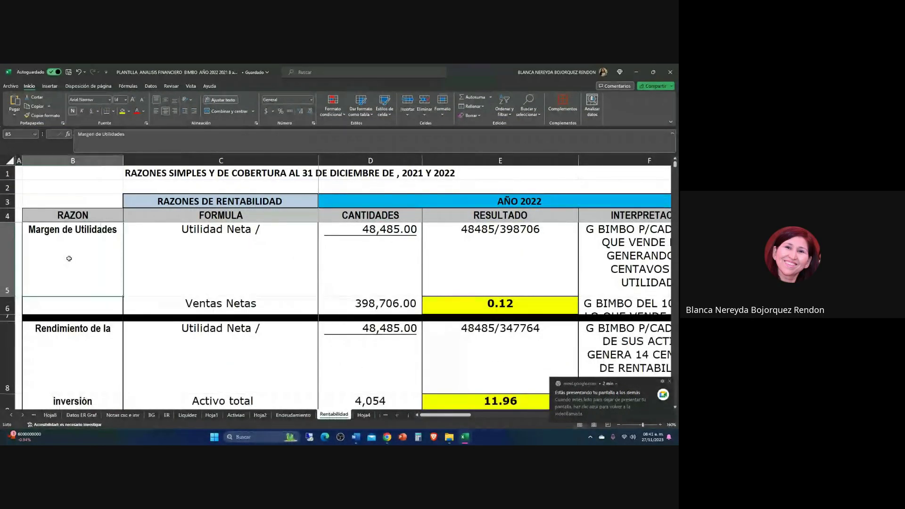
left_click(182, 241)
left_click(186, 302)
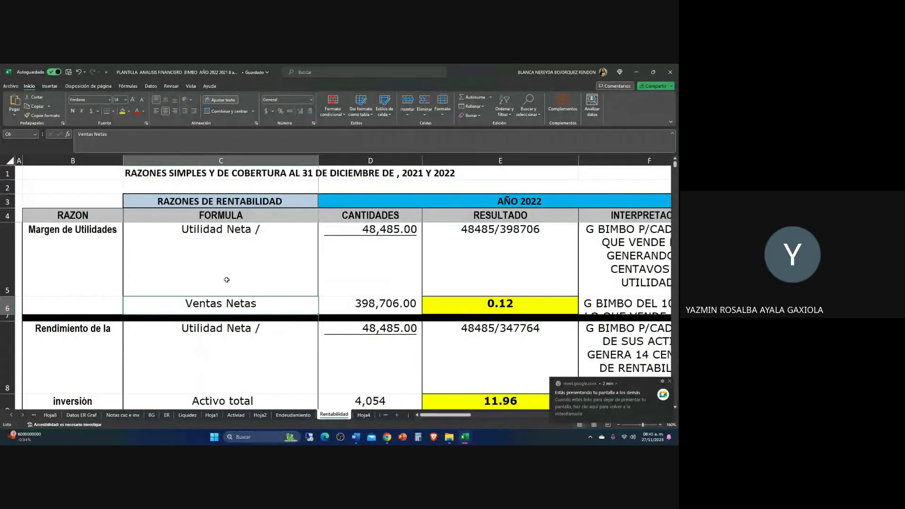
- Open the Endeudamiento sheet and clear the 2022 result cells E4 and E5 of the Endeudamiento ratio
left_click(292, 415)
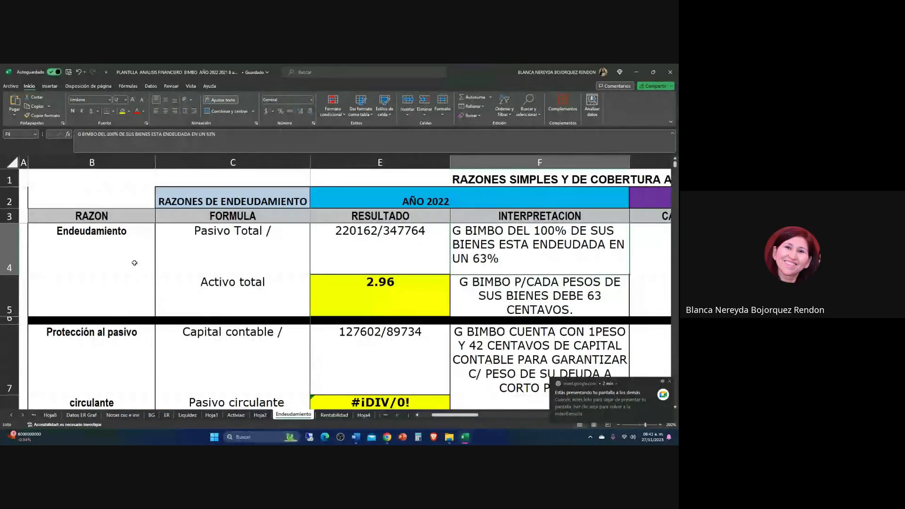
left_click(114, 248)
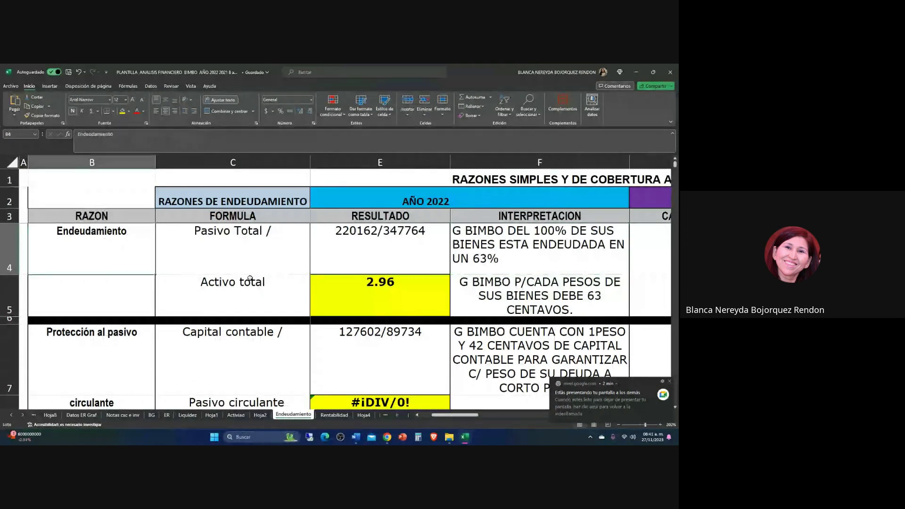
left_click(364, 286)
key("BackSpace")
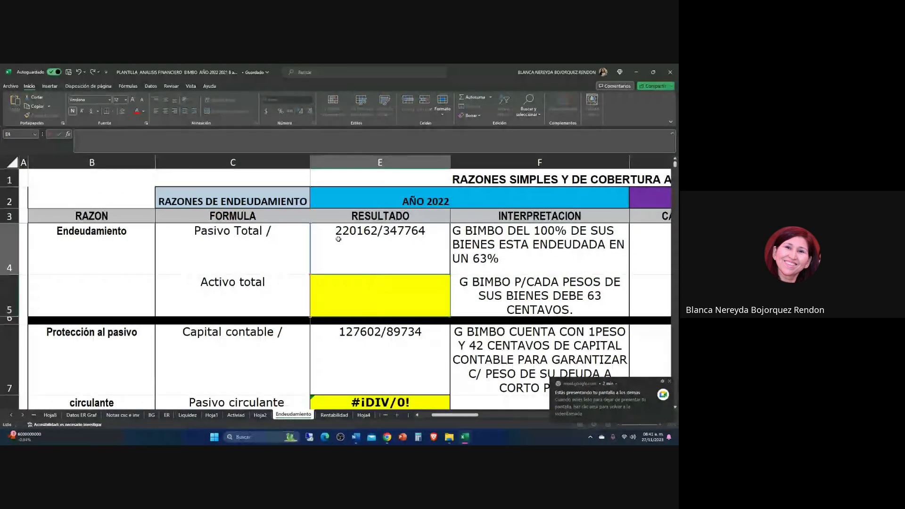
key("Return")
left_click(466, 253)
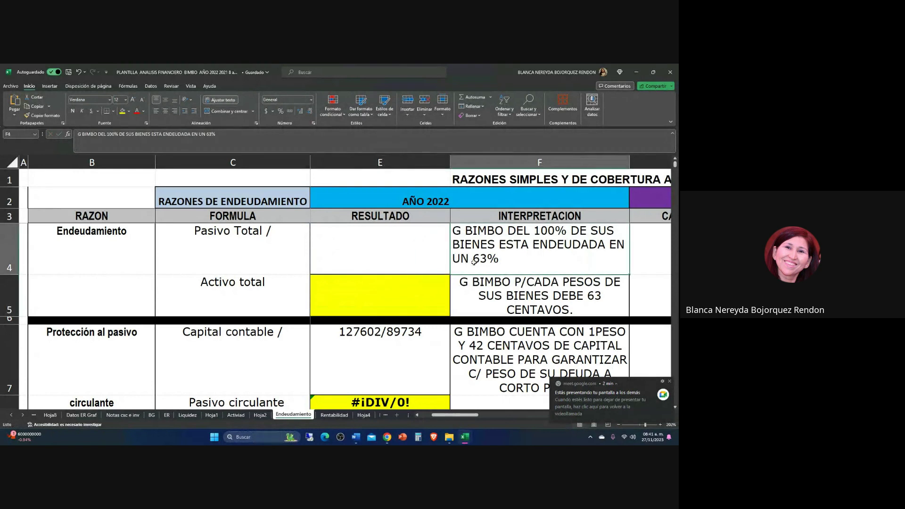
- Link cell E4 to the 2022 TOTAL PASIVO amount in cell F43 of the BG sheet
left_click(326, 252)
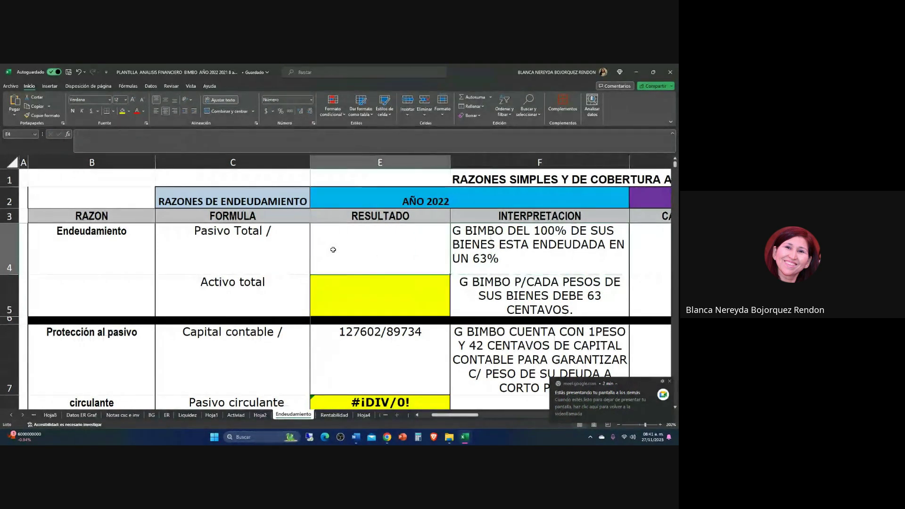
type("=")
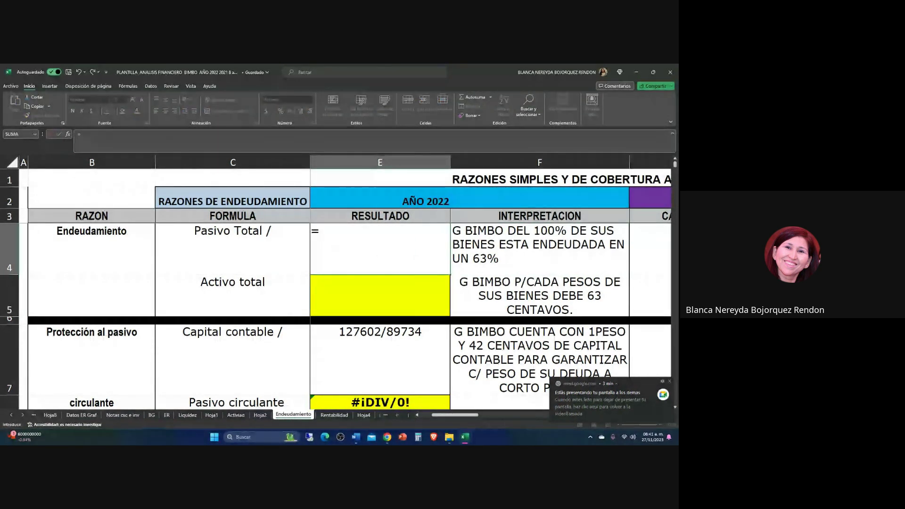
left_click(151, 415)
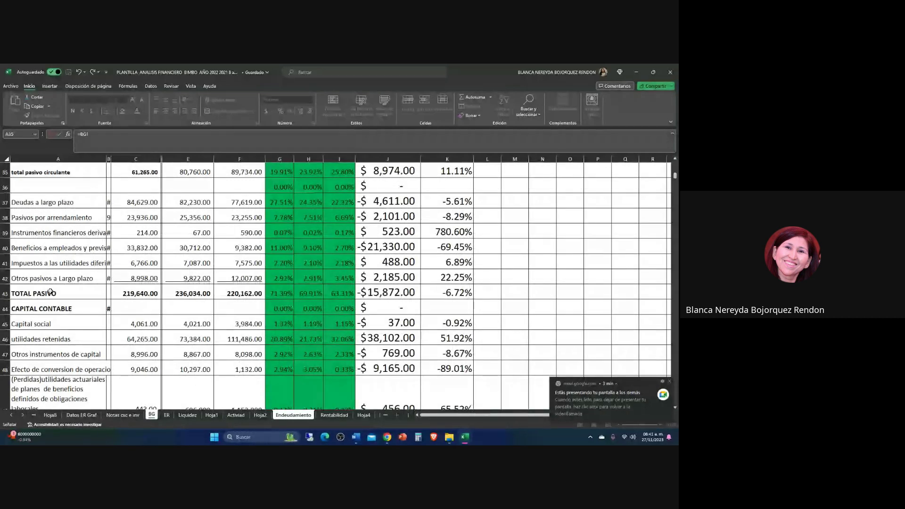
left_click(236, 296)
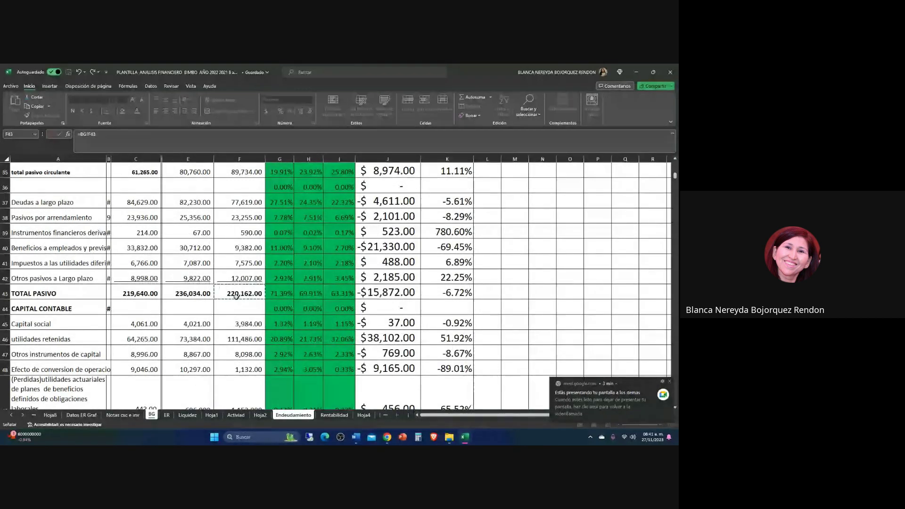
scroll(237, 295, "up", 8)
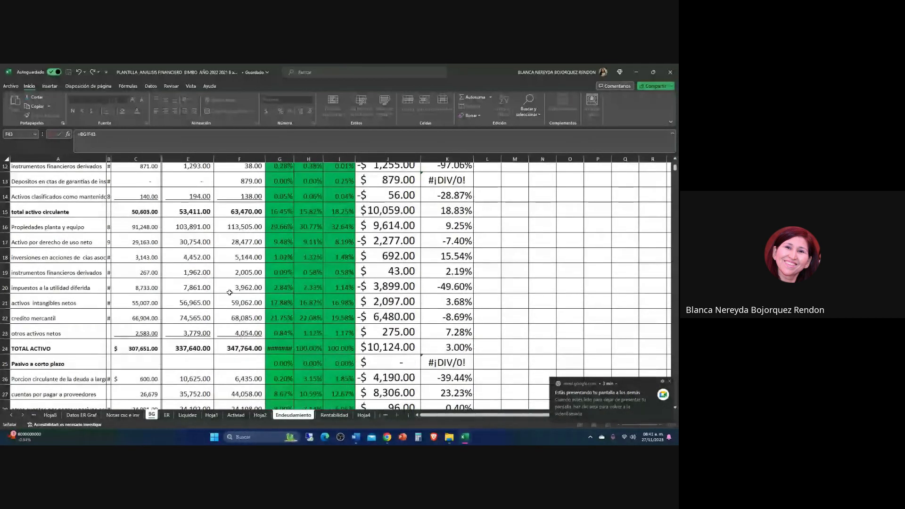
key("Return")
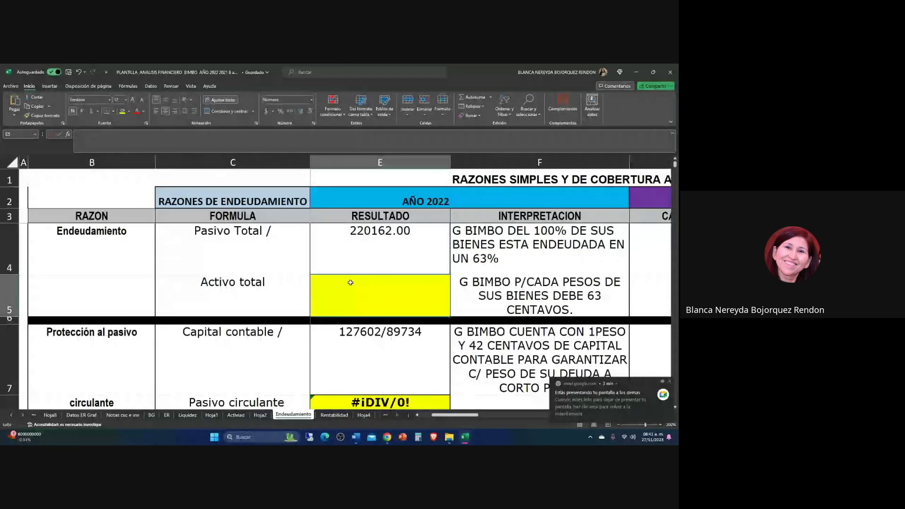
type("=")
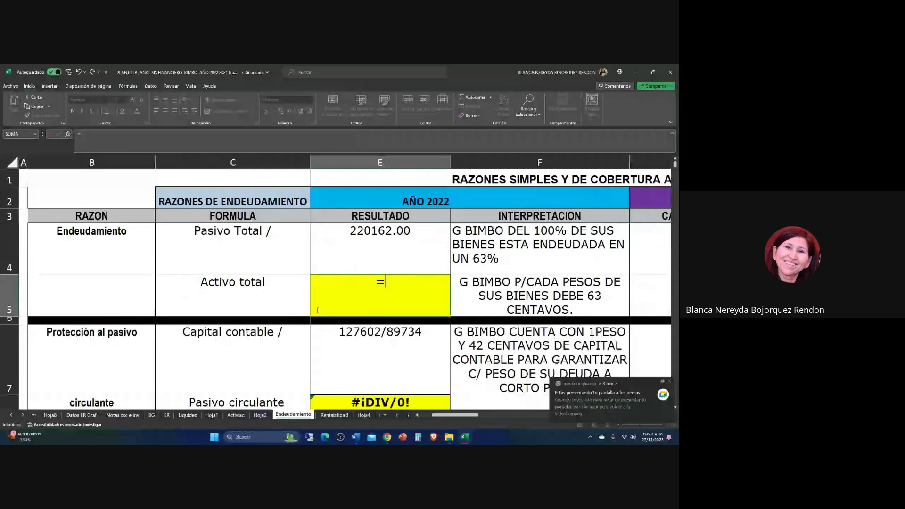
key("Left")
key("Left")
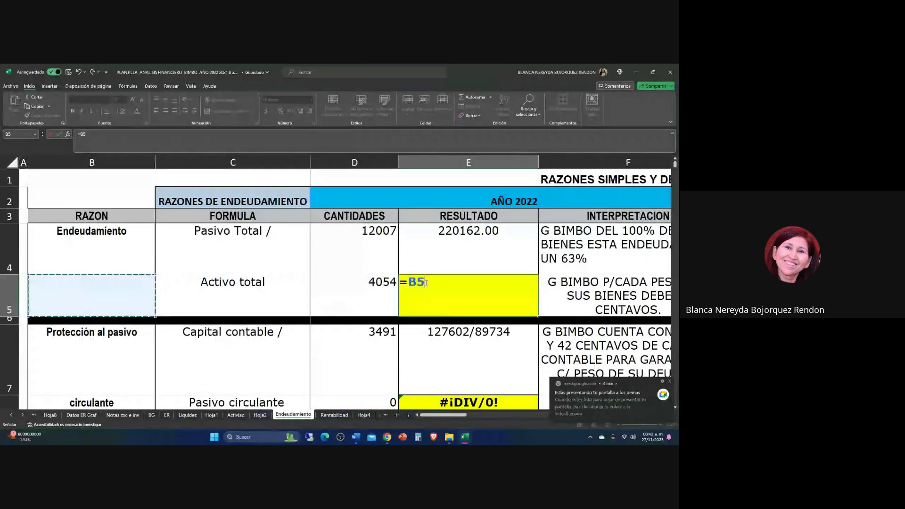
key("BackSpace")
key("BackSpace")
key("BackSpace")
- Set the 2022 Pasivo Total quantity in D4 to 220162 and clear the result cell E4 beside it
left_click(351, 255)
key("BackSpace")
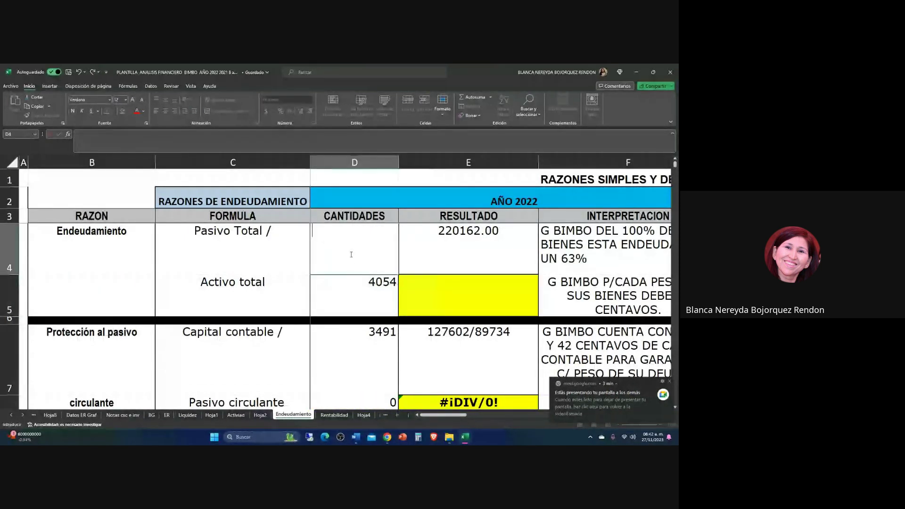
left_click(342, 256)
type("2201+6")
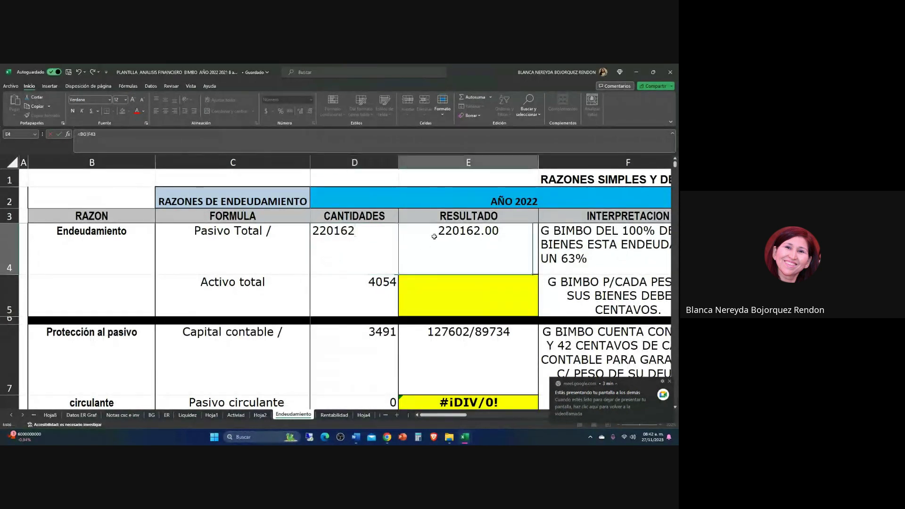
- Look up the 2022 TOTAL ACTIVO in the BG sheet and set the Activo total quantity in D5 to 347764
left_click(370, 285)
key("BackSpace")
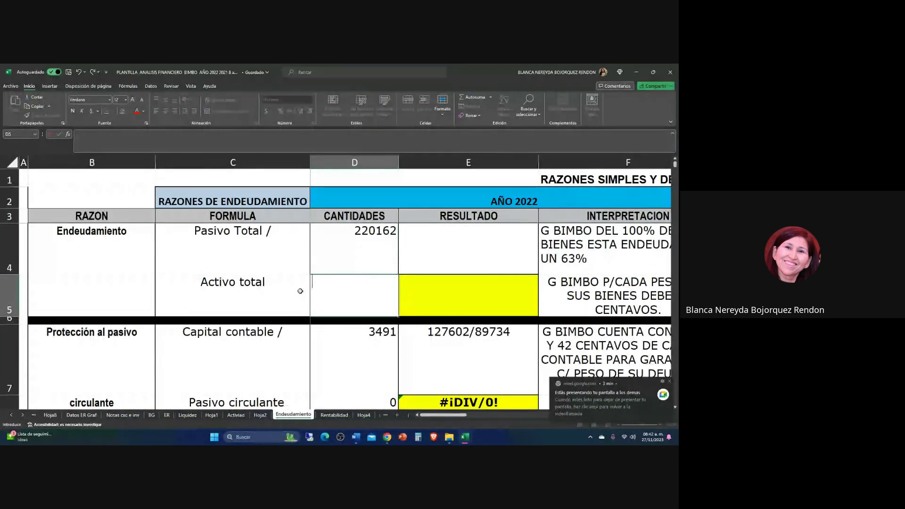
type("=")
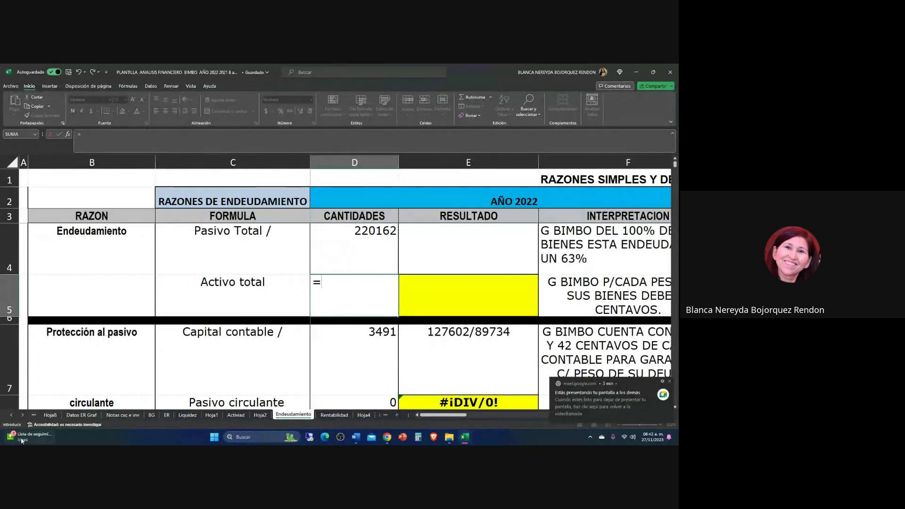
left_click(151, 415)
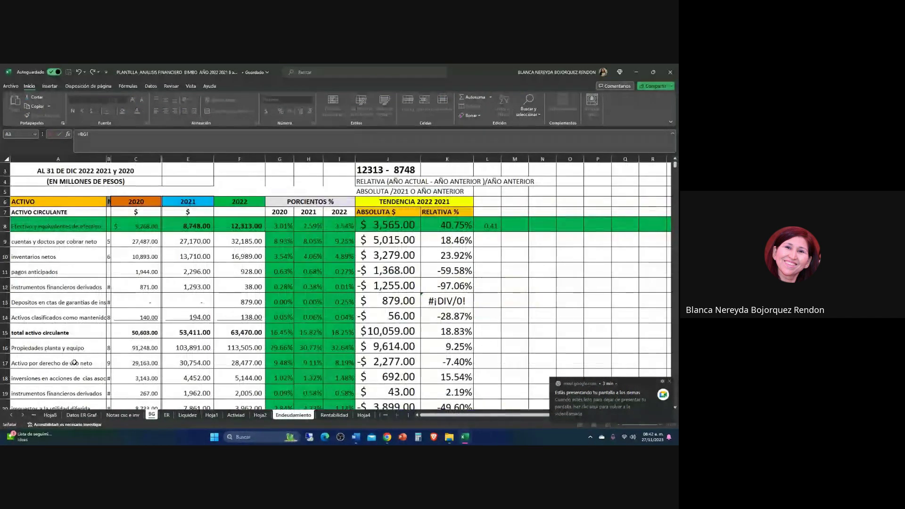
scroll(74, 363, "up", 1)
scroll(48, 349, "down", 3)
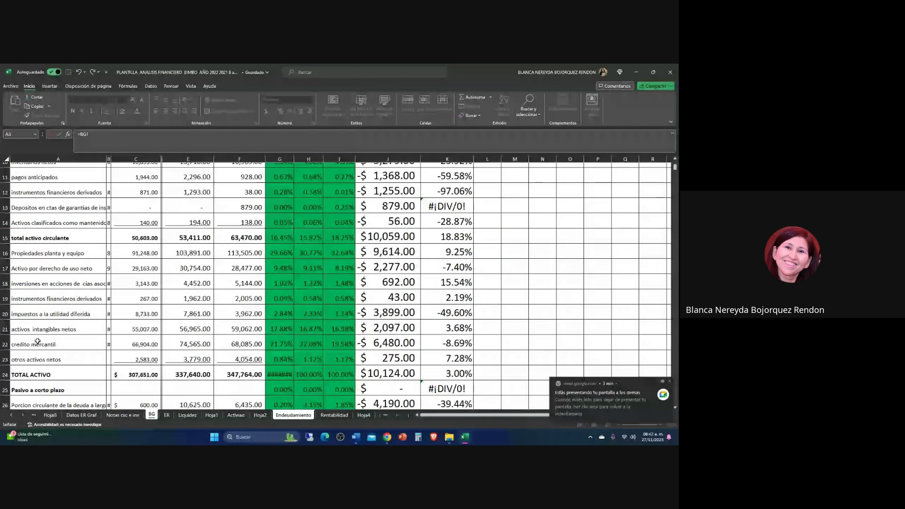
key("BackSpace")
key("BackSpace")
key("BackSpace")
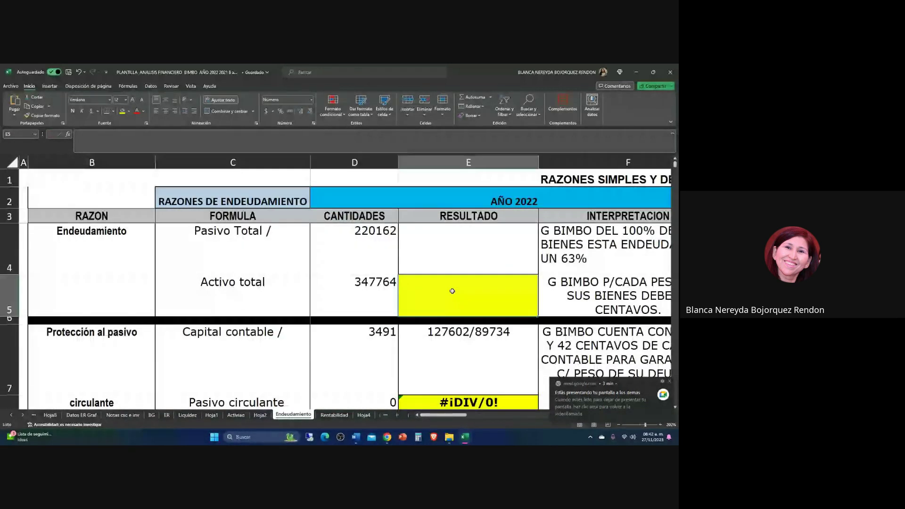
- Calculate the 2022 Endeudamiento result in E5 with the formula =D4/D5
left_click(349, 243)
type("/")
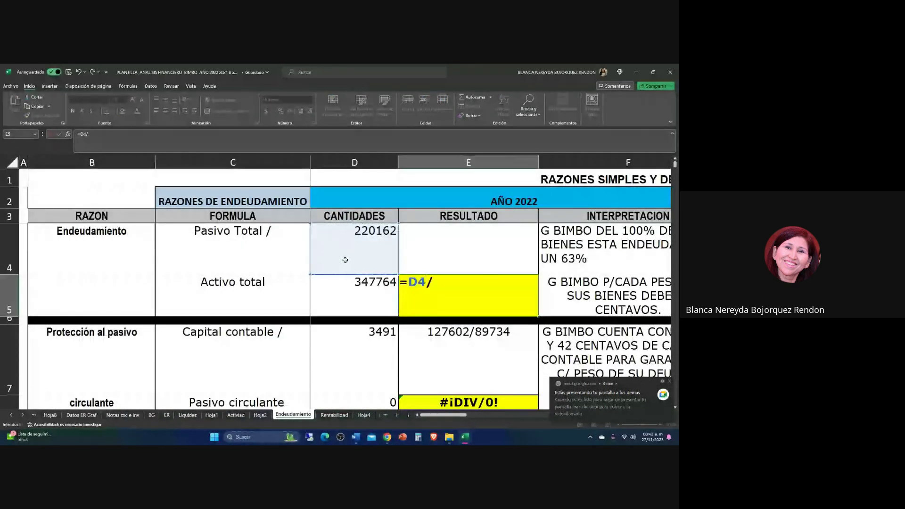
left_click(342, 290)
key("Return")
left_click(434, 281)
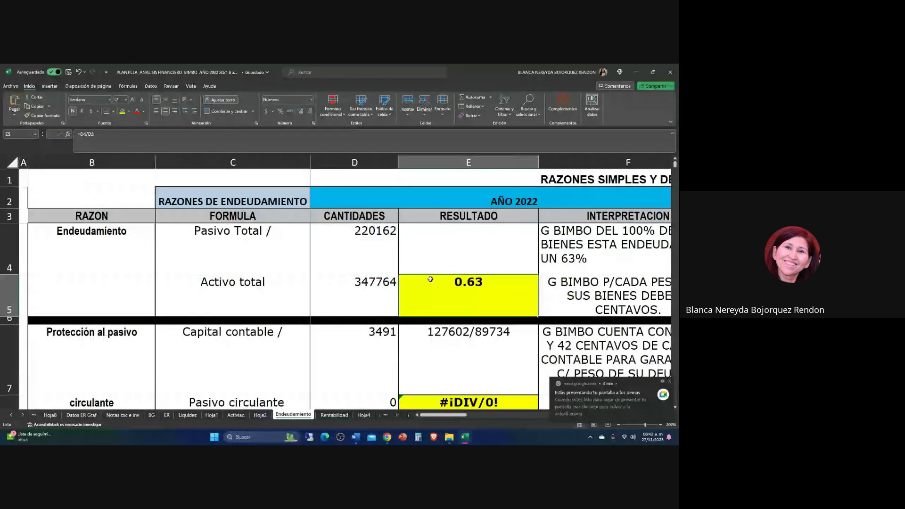
- Open the comparativo razones sheet and examine the Endeudamiento row's 2022 and 2021 values and its tendency formula
left_click(339, 416)
left_click(362, 416)
left_click(386, 416)
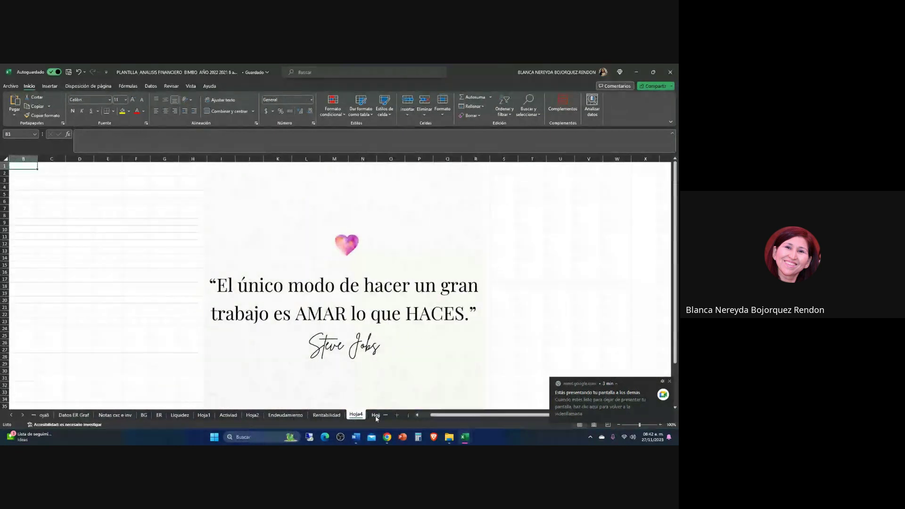
left_click(377, 416)
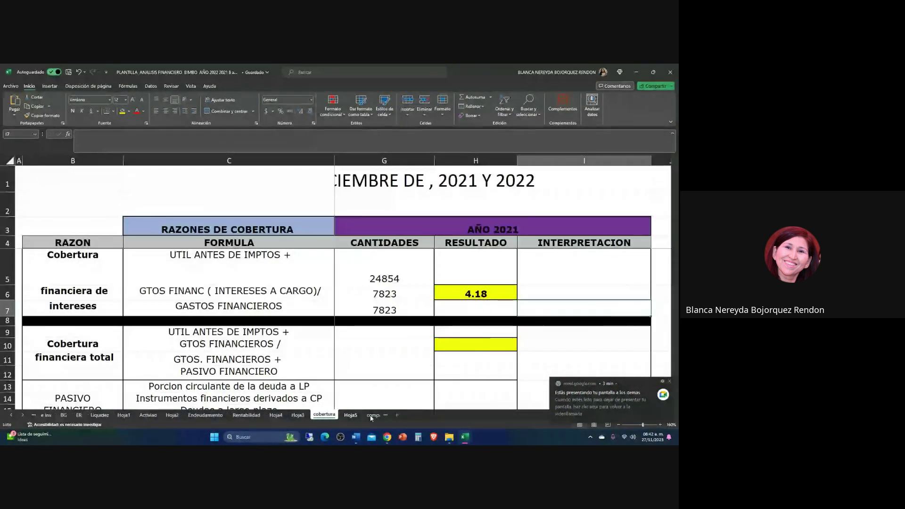
left_click(376, 416)
left_click(343, 415)
scroll(306, 385, "down", 1)
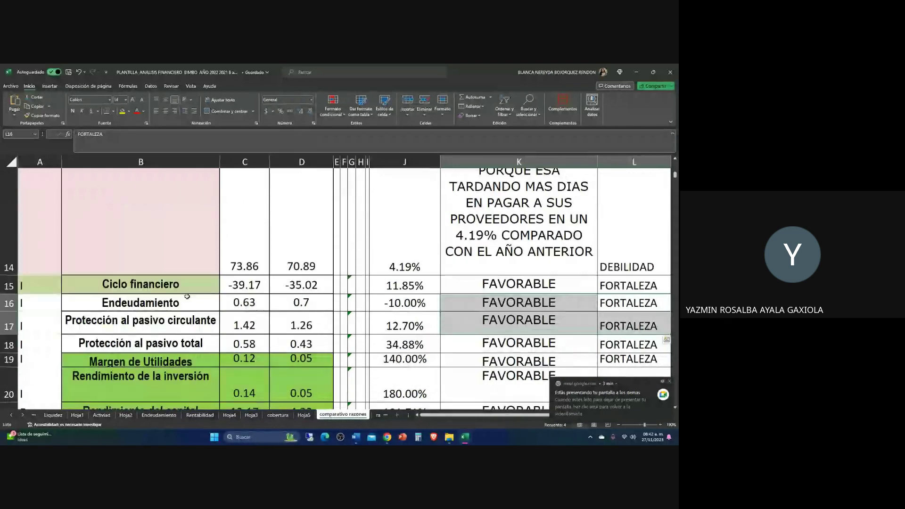
left_click(406, 303)
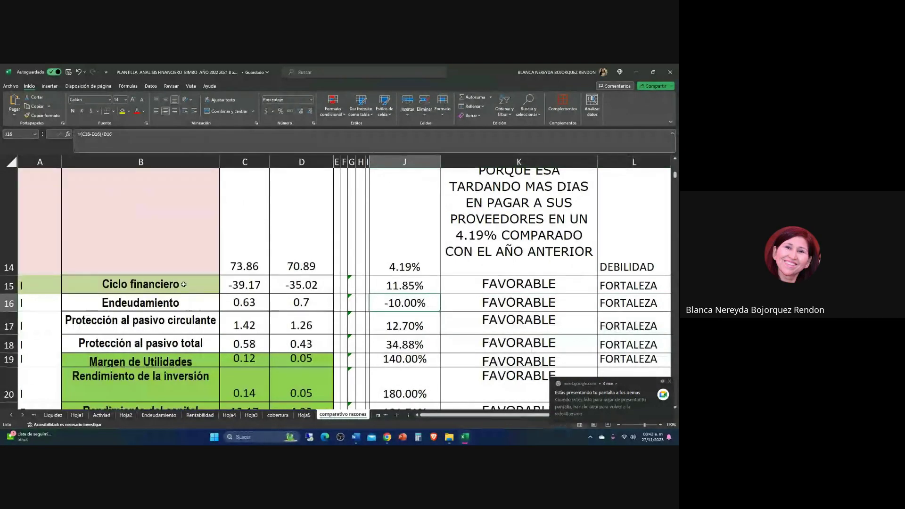
- Review the top of the ratio comparison and check it against the Razones simples y tendencias item on the course page
scroll(96, 280, "up", 5)
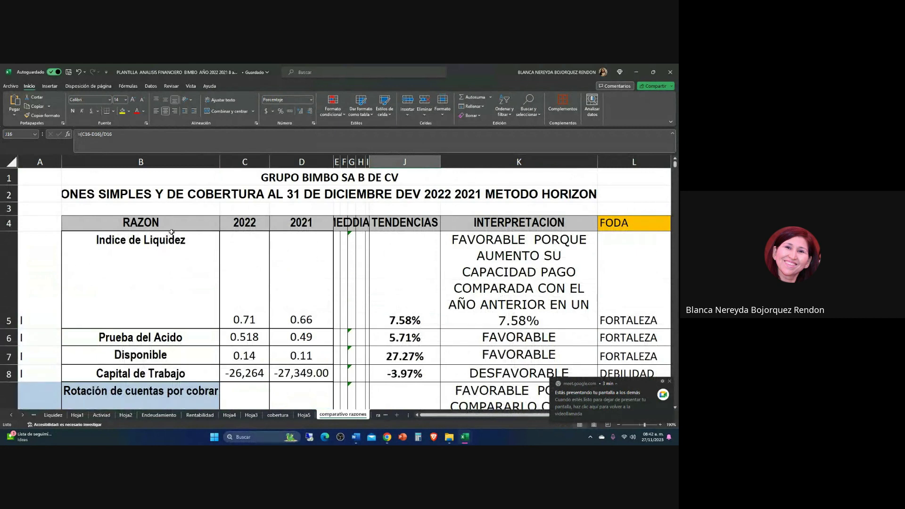
left_click(40, 282)
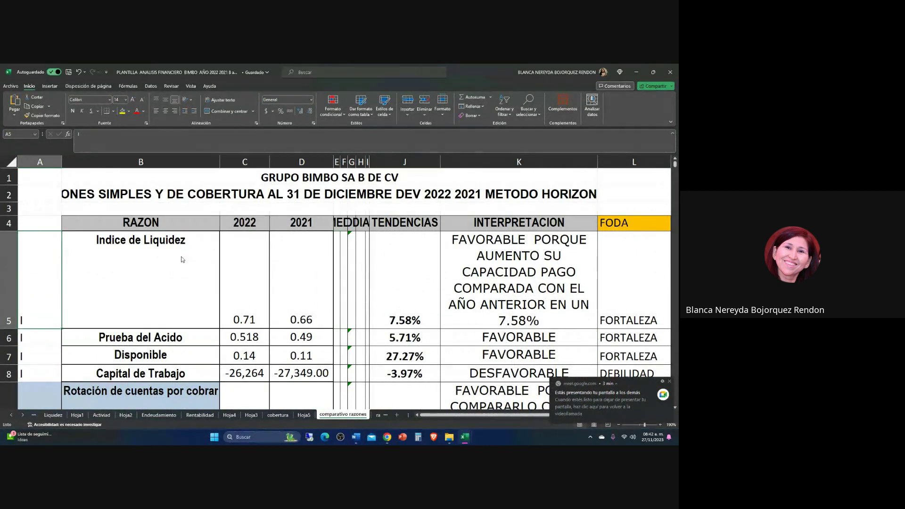
key("alt+Tab")
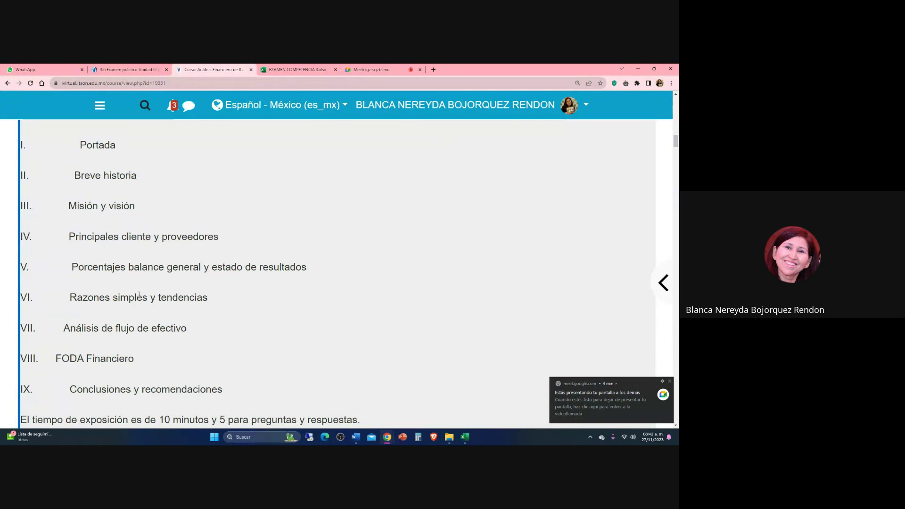
key("alt+Tab")
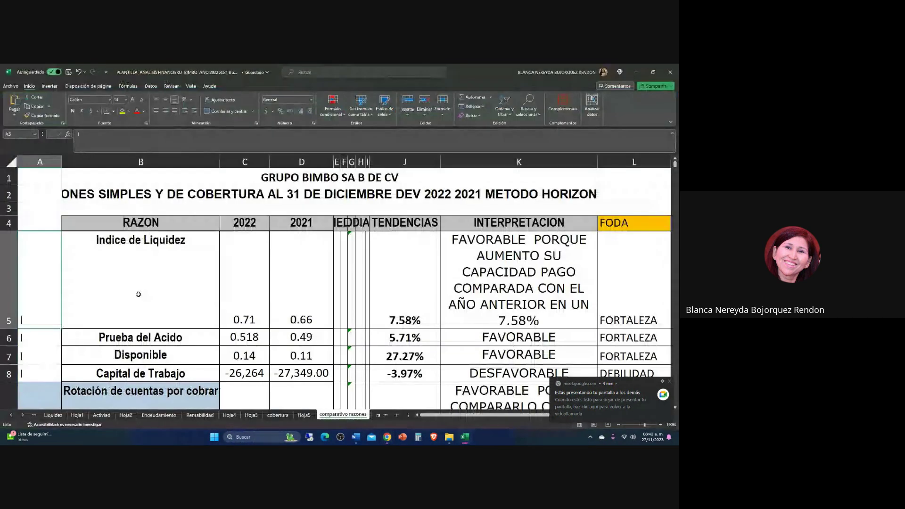
- Widen the narrow column E next to the 2021 column in the ratio comparison
left_click(344, 264)
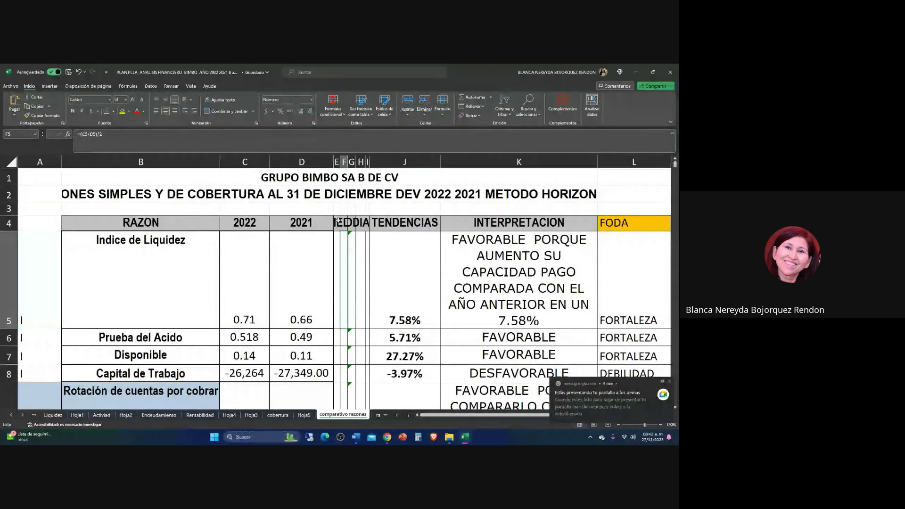
left_click_drag(339, 161, 361, 162)
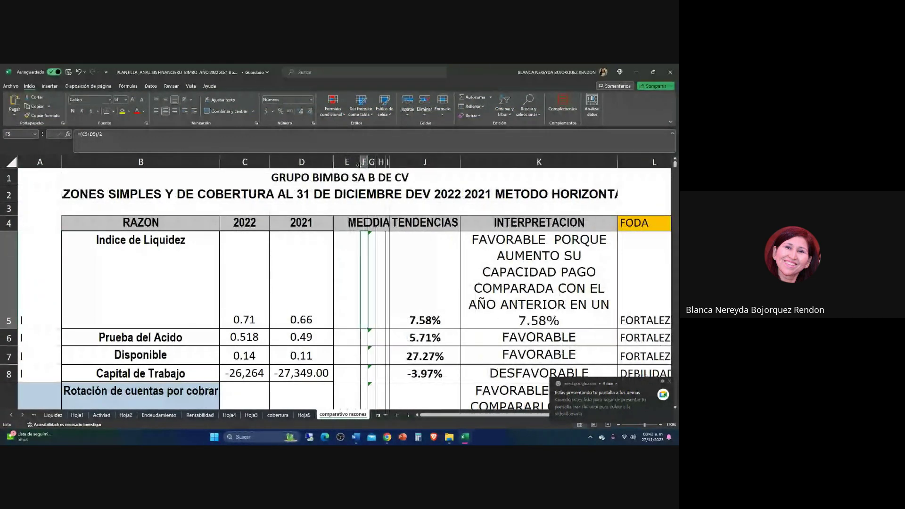
left_click(343, 241)
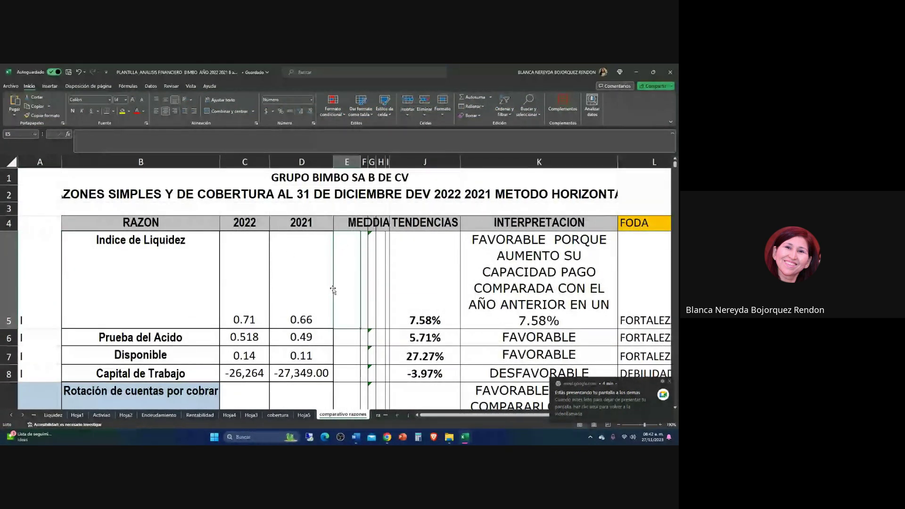
key("Left")
key("Left")
key("Left")
key("Left")
left_click(346, 235)
left_click_drag(361, 162, 391, 161)
- Enter the heading TENDENCIA in cell E4, next to the 2021 column of the ratio comparison
key("Up")
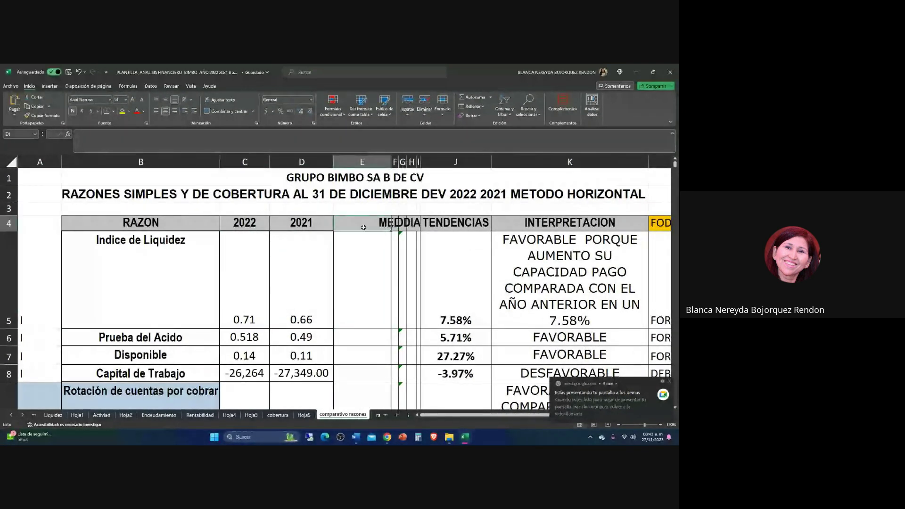
type("tedmn")
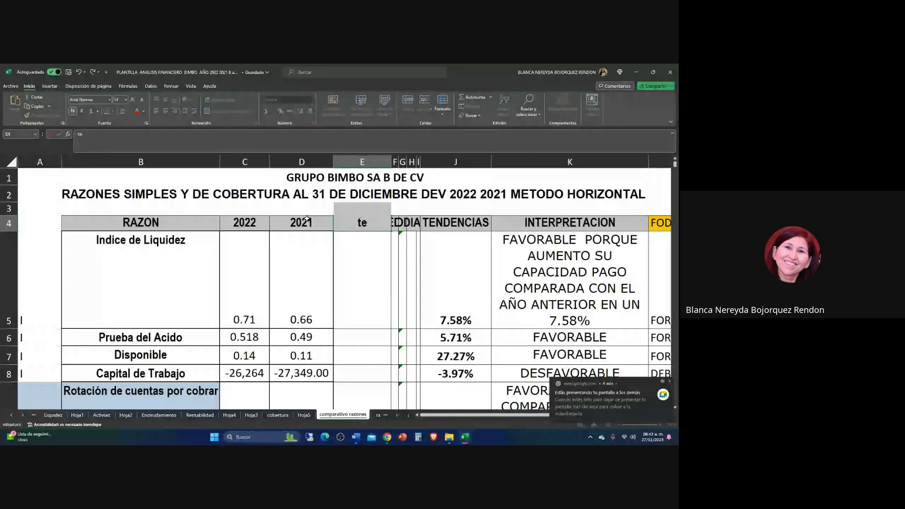
key("BackSpace")
key("BackSpace")
key("BackSpace")
key("BackSpace")
key("BackSpace")
type("TER")
key("BackSpace")
type("NDENC")
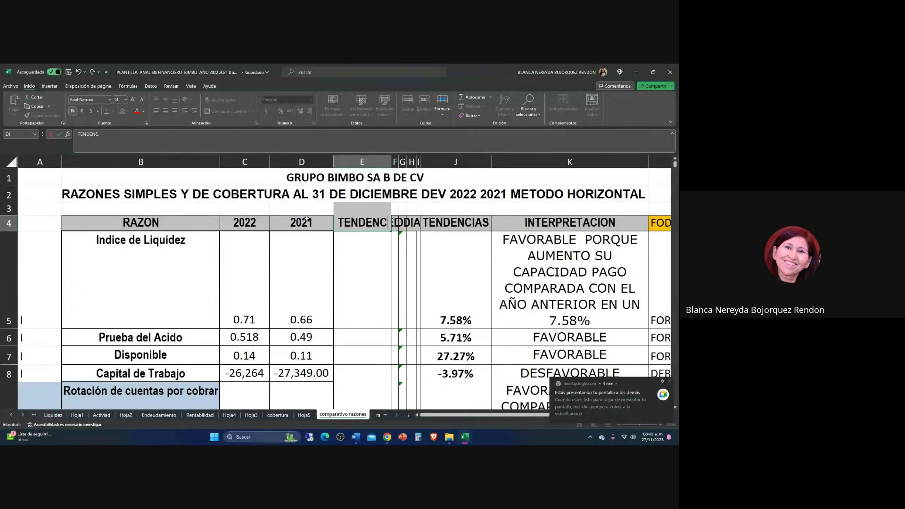
type("IA")
key("Return")
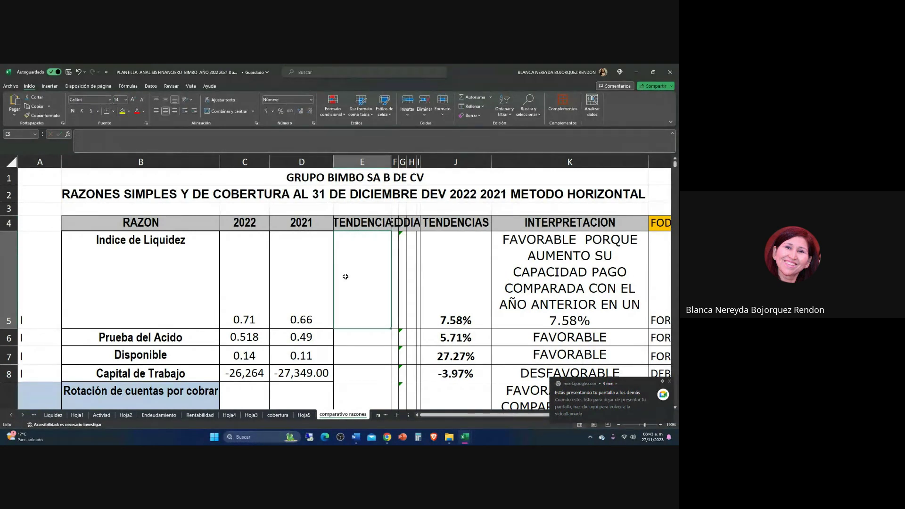
- Calculate the Indice de Liquidez tendency in E5 with the formula =(C5-D5)/D5
type("=")
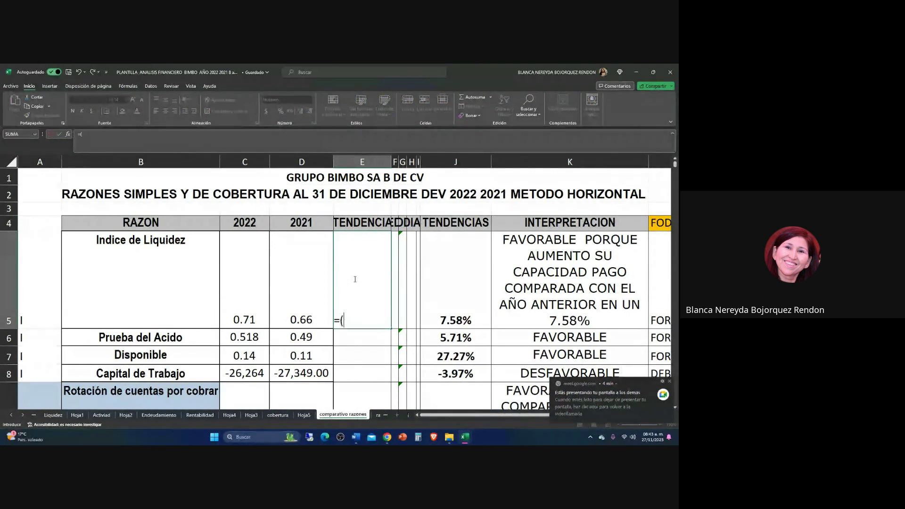
type("(")
left_click(230, 321)
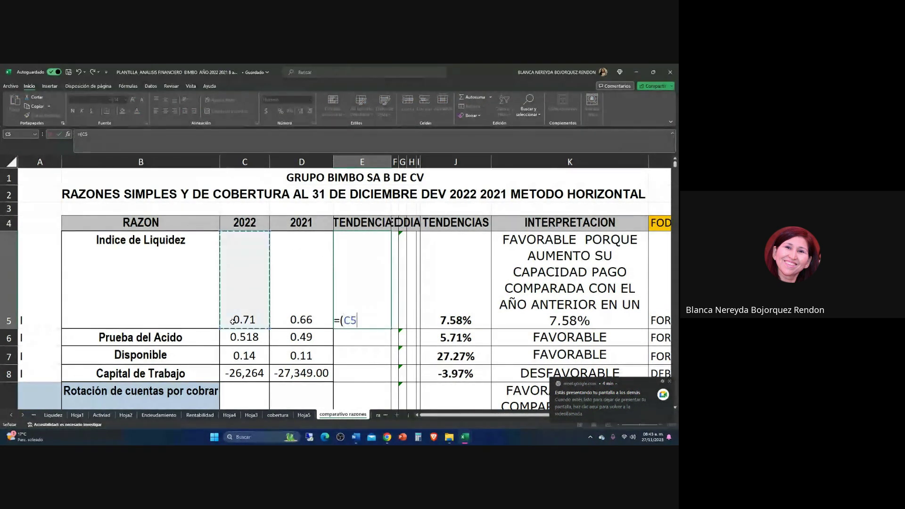
type("-")
left_click(281, 316)
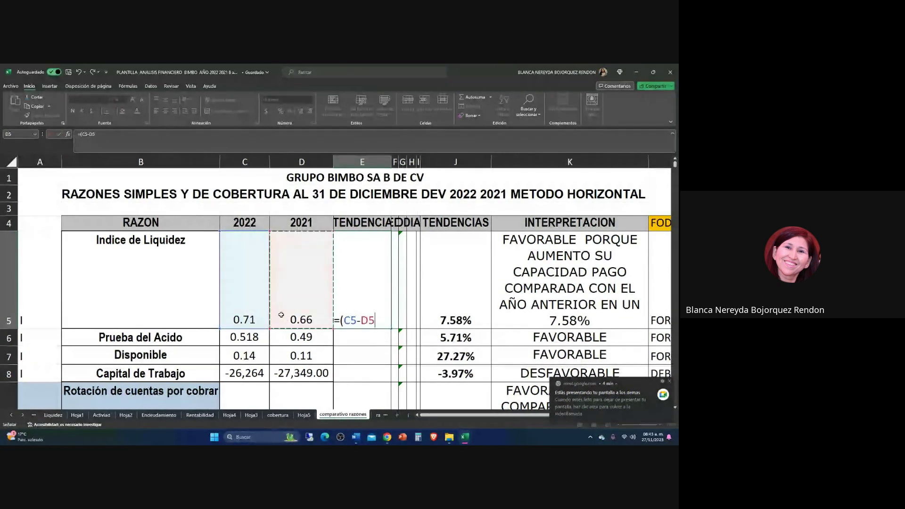
type(")/")
left_click(290, 319)
key("Return")
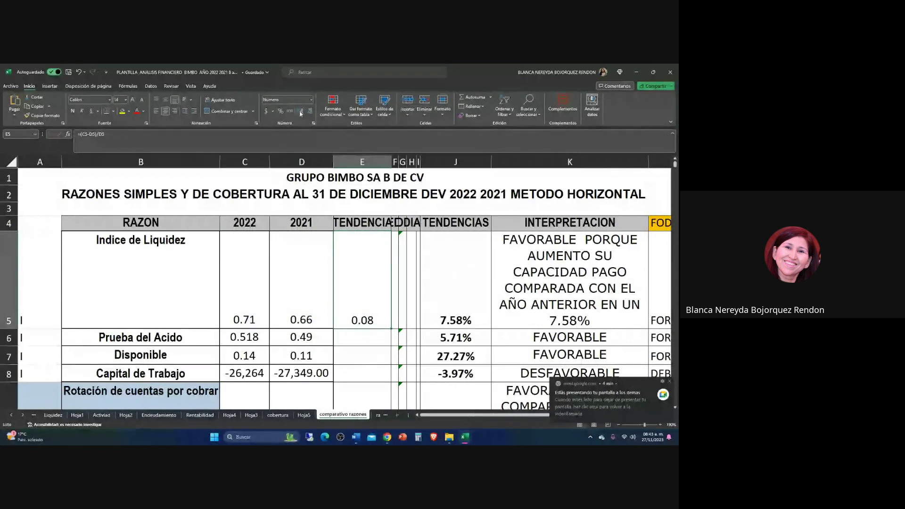
- Format E5 as a percentage with two decimals and fill its formula down column E for the remaining ratios
left_click(283, 112)
left_click(299, 112)
left_click(298, 112)
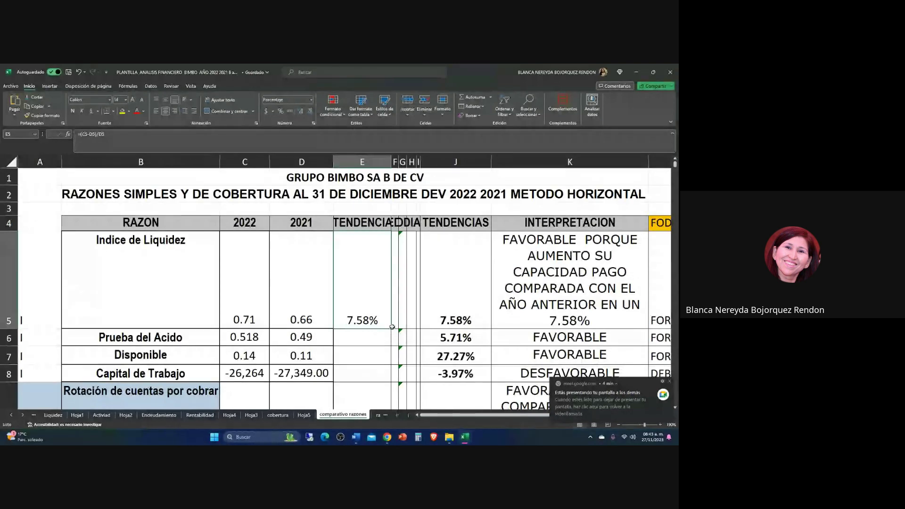
left_click_drag(392, 329, 360, 376)
scroll(226, 329, "up", 5)
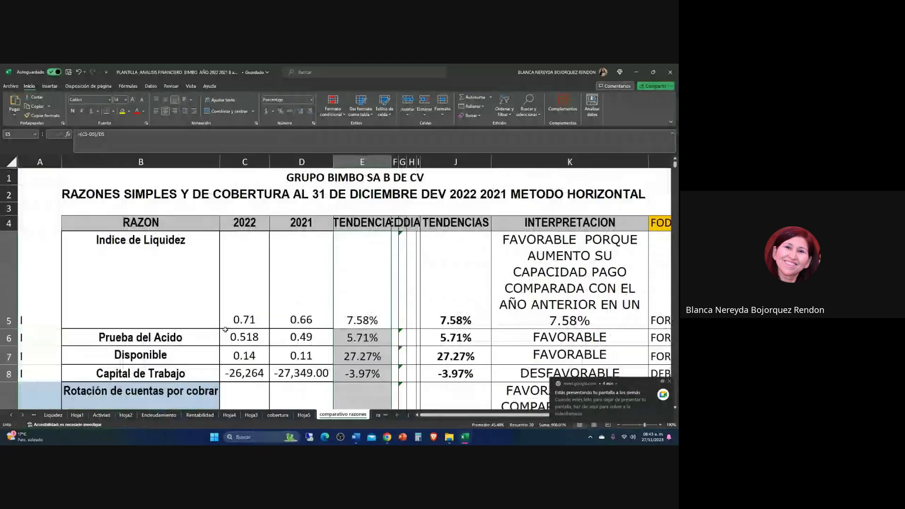
- Copy the range B4:E8, from the RAZON heading through the Capital de Trabajo tendency
left_click(151, 281)
left_click_drag(122, 225, 351, 372)
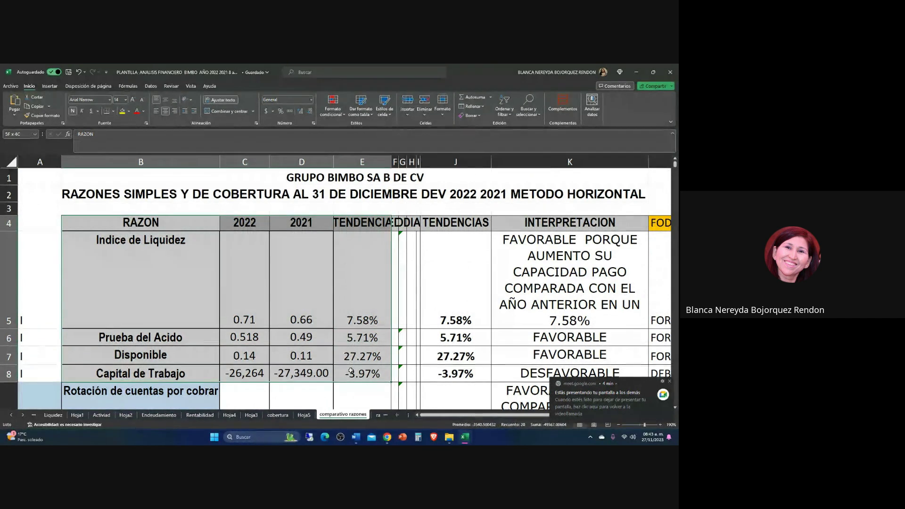
right_click(241, 277)
left_click(262, 210)
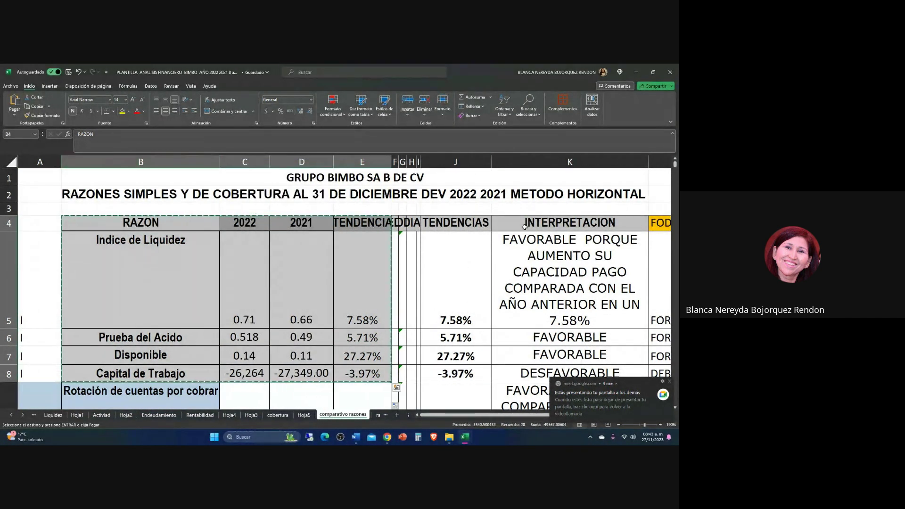
- In the RAZONES simples presentation in PowerPoint, add a slide after the title slide and paste the copied table into it
left_click(402, 437)
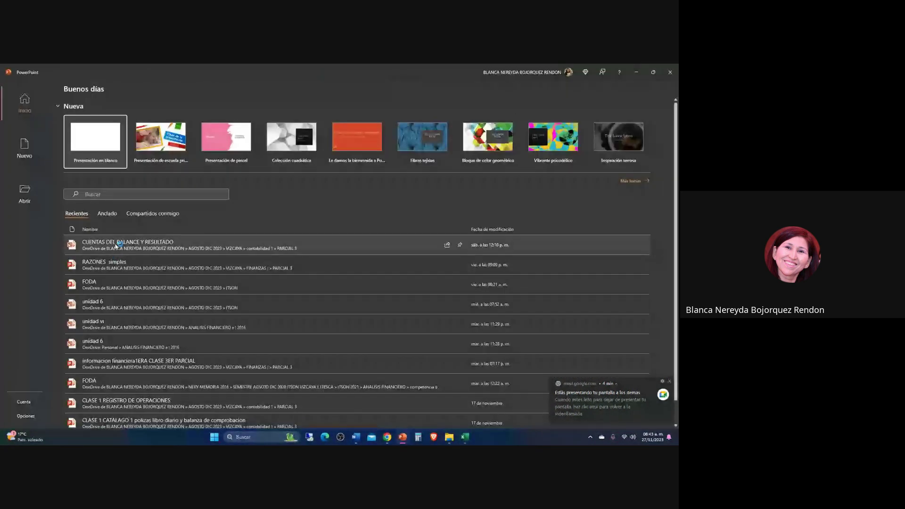
left_click(100, 267)
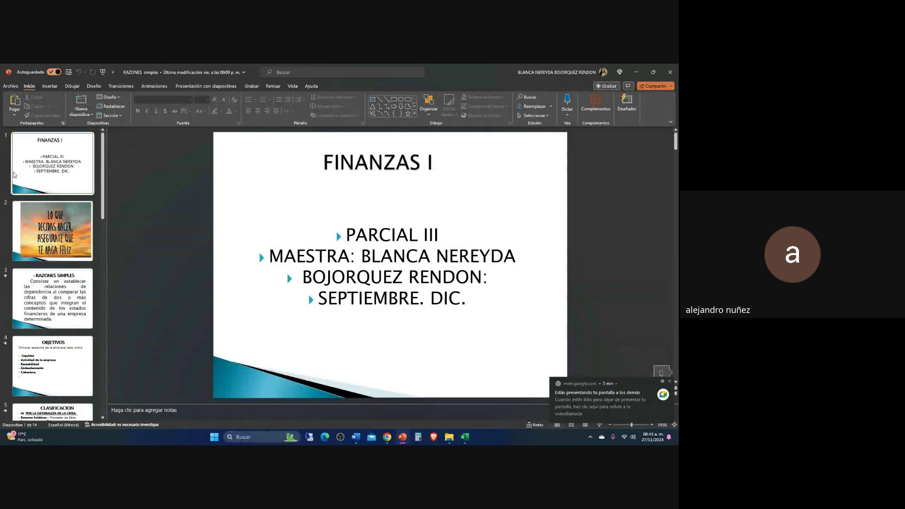
left_click(79, 104)
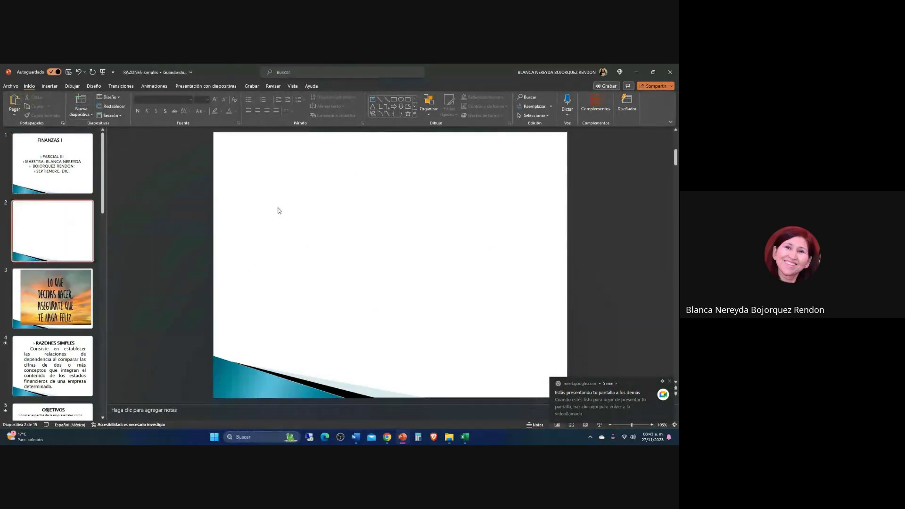
key("ctrl+v")
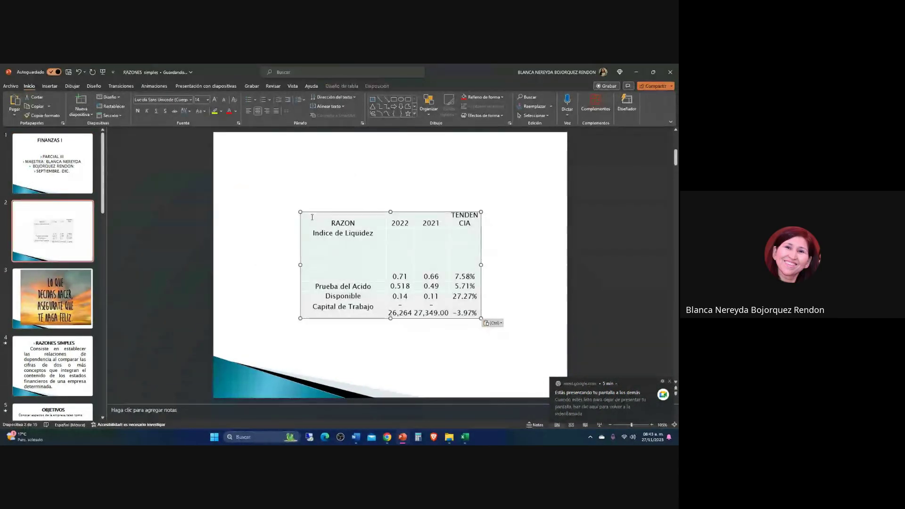
- Enlarge the pasted ratio table so it fills most of slide 2, leaving space above it
left_click_drag(251, 180, 232, 168)
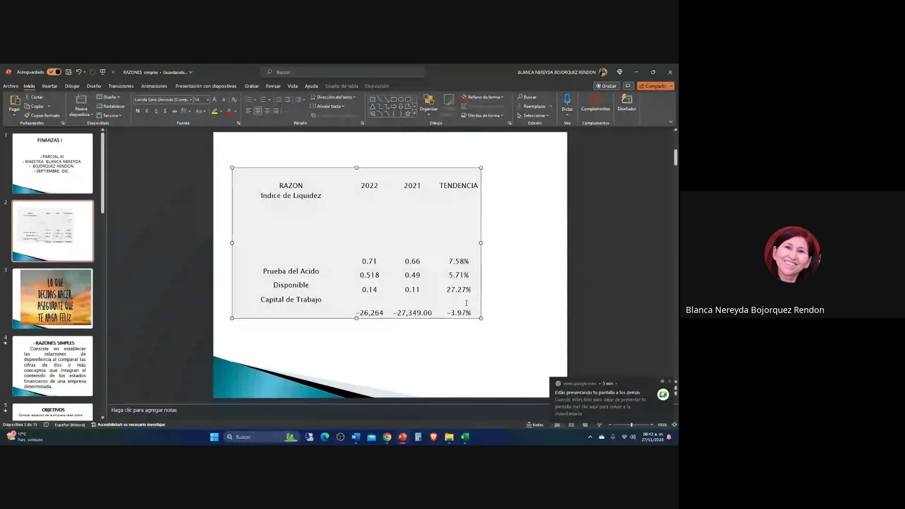
left_click_drag(481, 318, 541, 354)
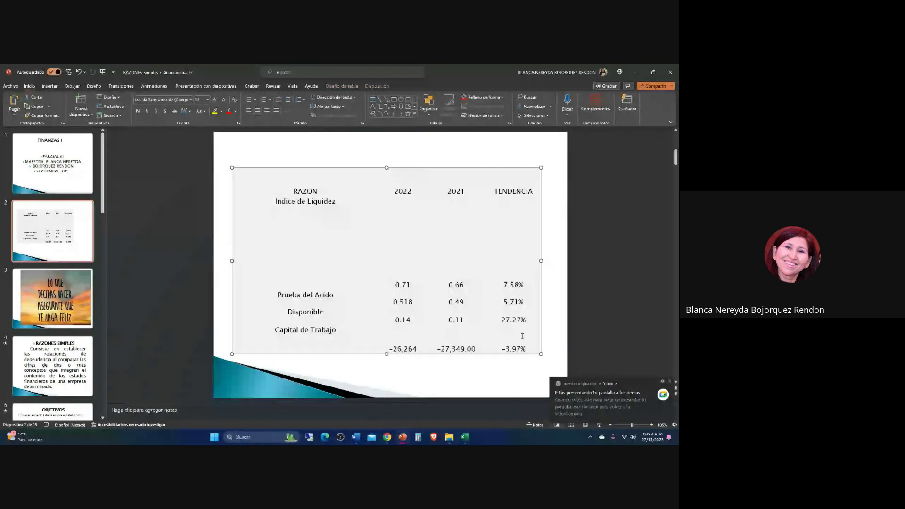
left_click(236, 224)
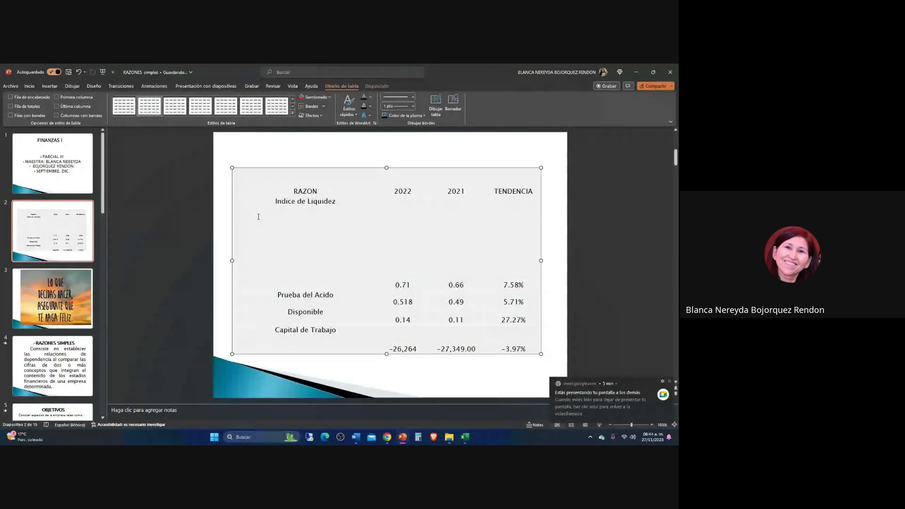
left_click(287, 148)
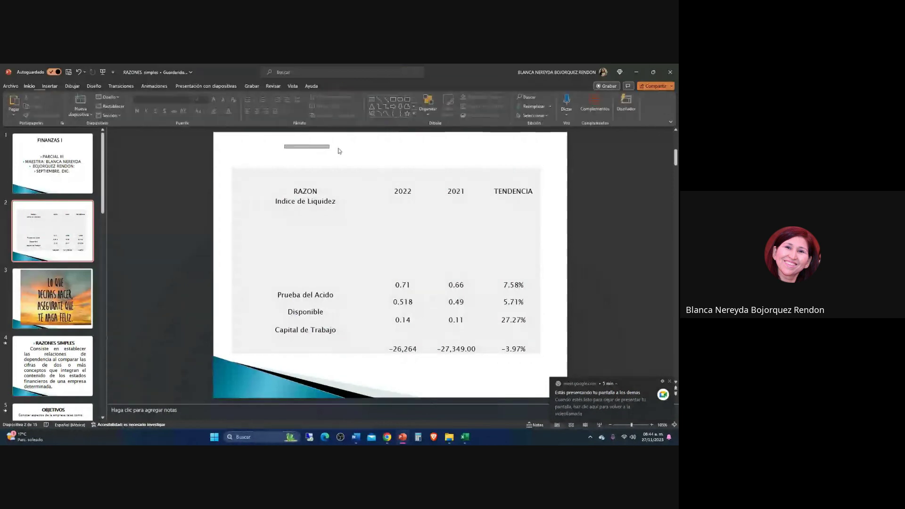
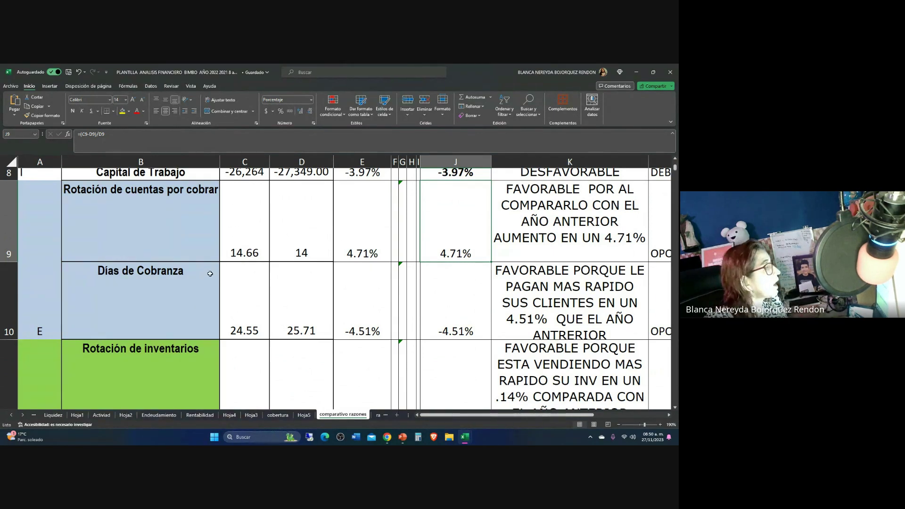
- In the Excel comparison, set Rotación de cuentas por cobrar to 277.66 for 2022 and 295.4 for 2021
left_click(240, 252)
left_click(287, 252)
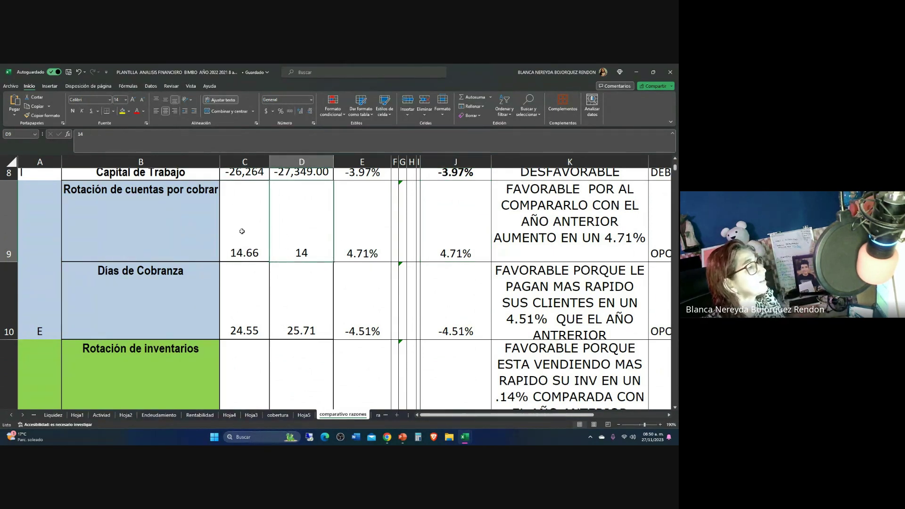
scroll(242, 231, "up", 3)
scroll(253, 242, "down", 1)
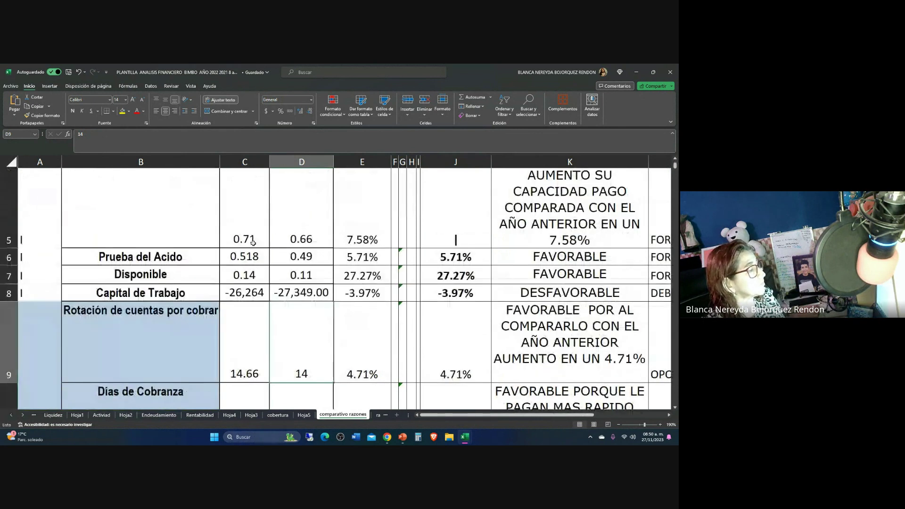
scroll(253, 242, "down", 1)
left_click(234, 320)
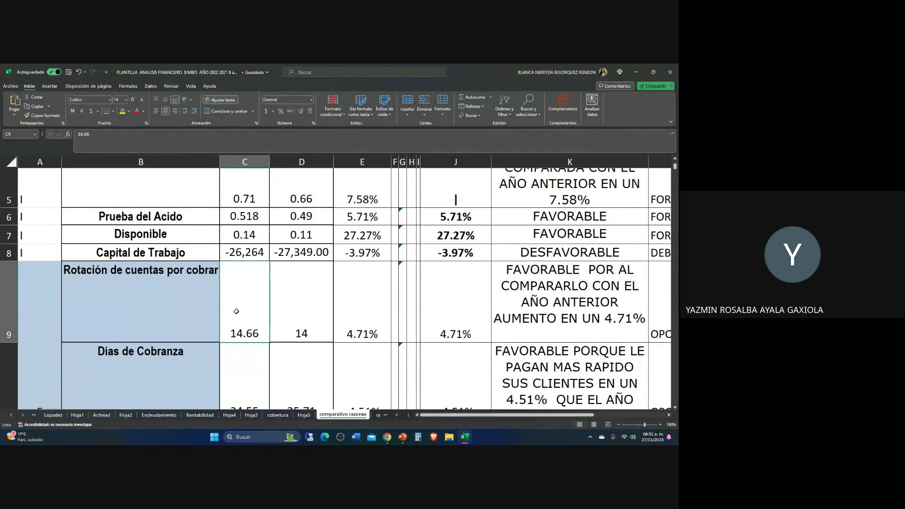
type("277.66")
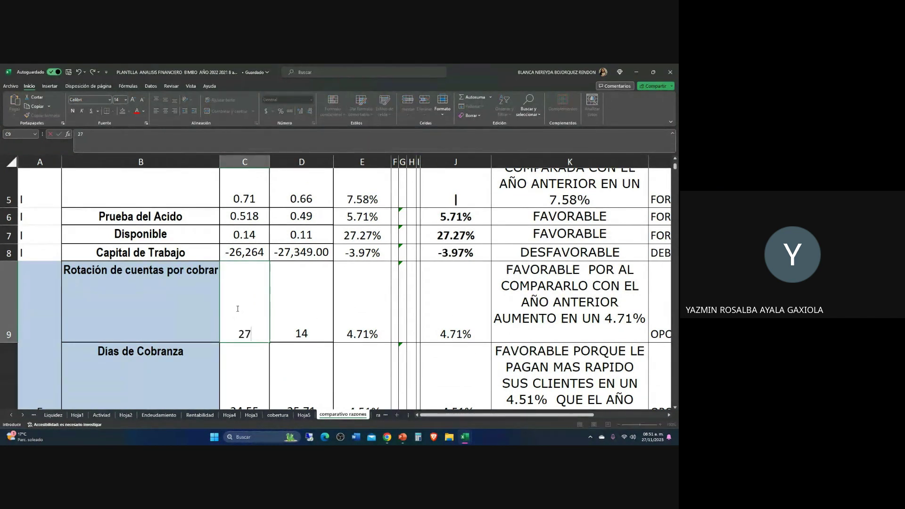
left_click(296, 316)
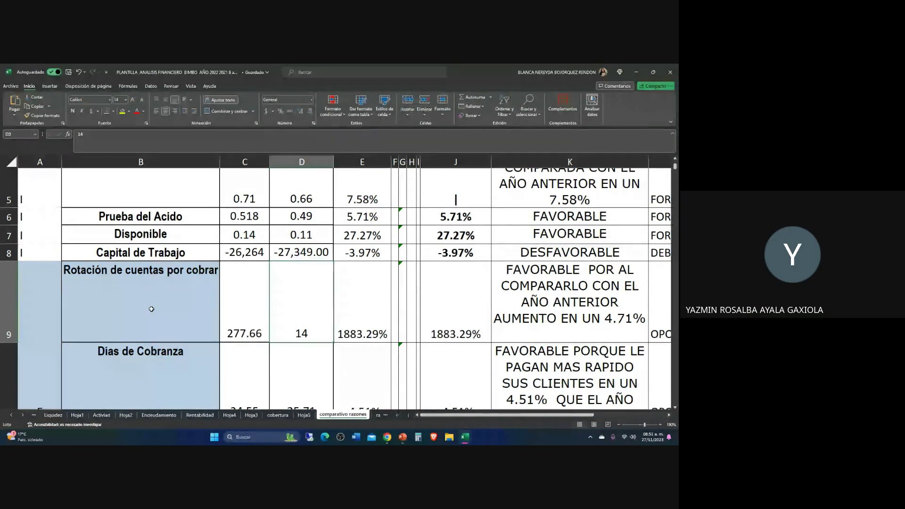
type("2")
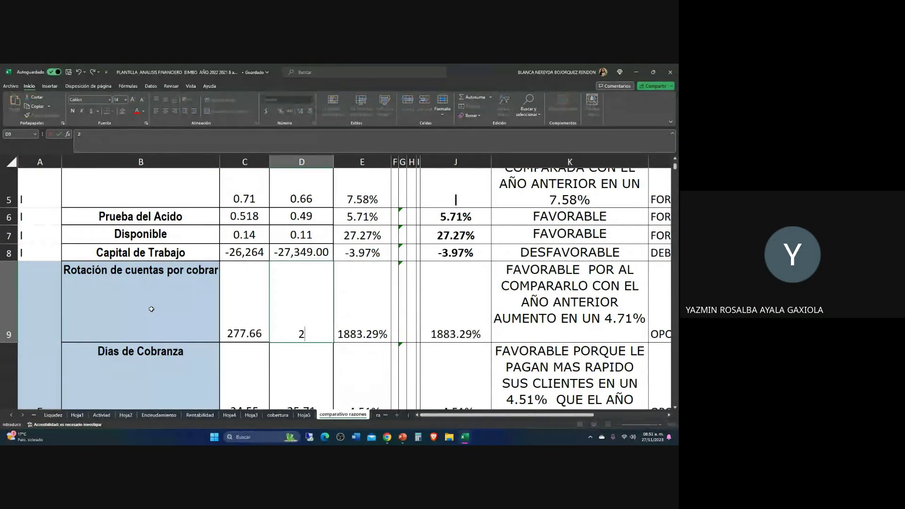
type("95.4")
key("Return")
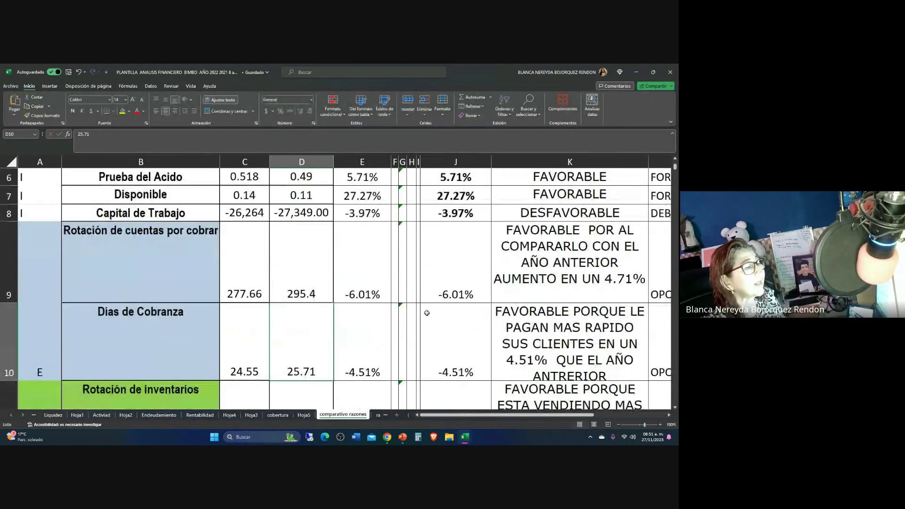
- Examine the Rotación de cuentas por cobrar tendency formula and yearly values, plus the 2021 value of Días de Cobranza
left_click(438, 297)
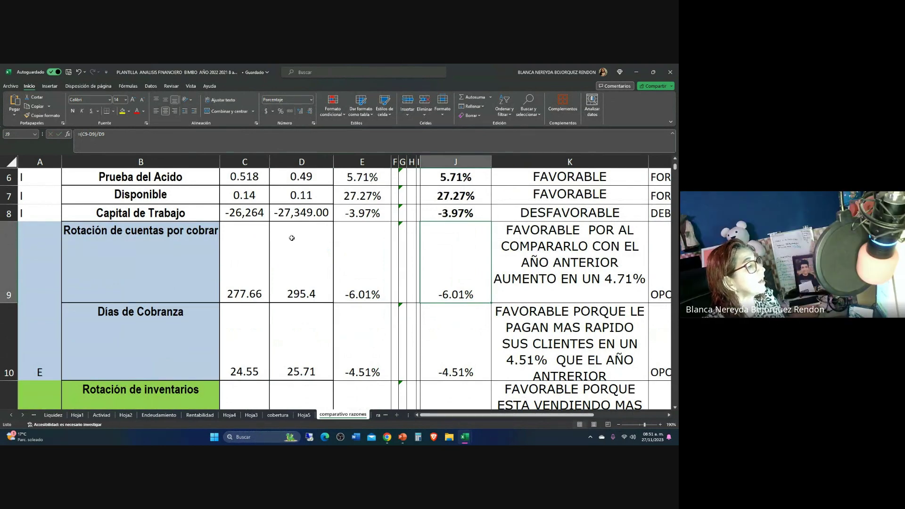
scroll(297, 282, "up", 2)
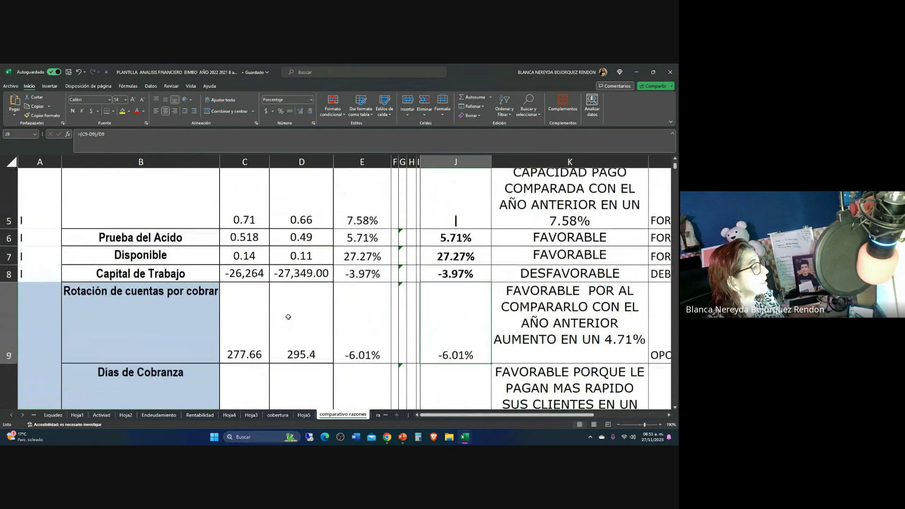
scroll(288, 316, "down", 1)
scroll(289, 310, "down", 1)
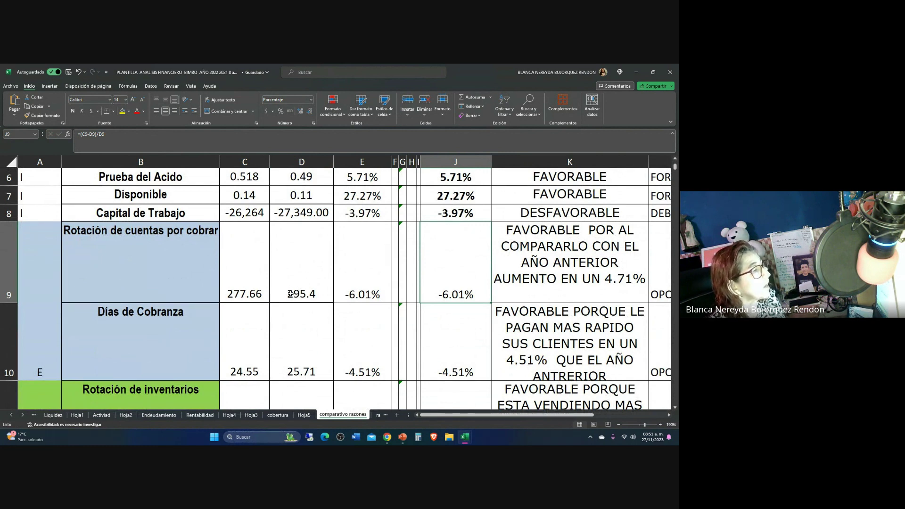
scroll(288, 288, "up", 2)
scroll(248, 312, "down", 2)
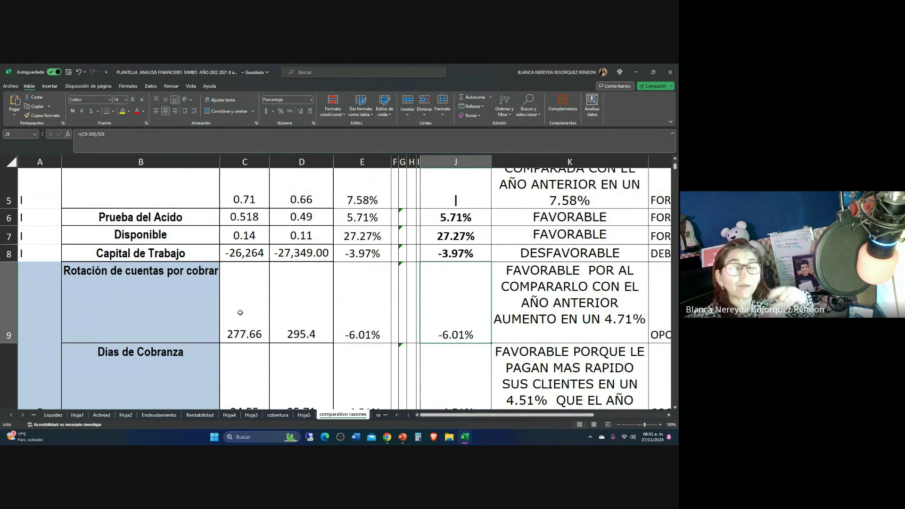
left_click(293, 320)
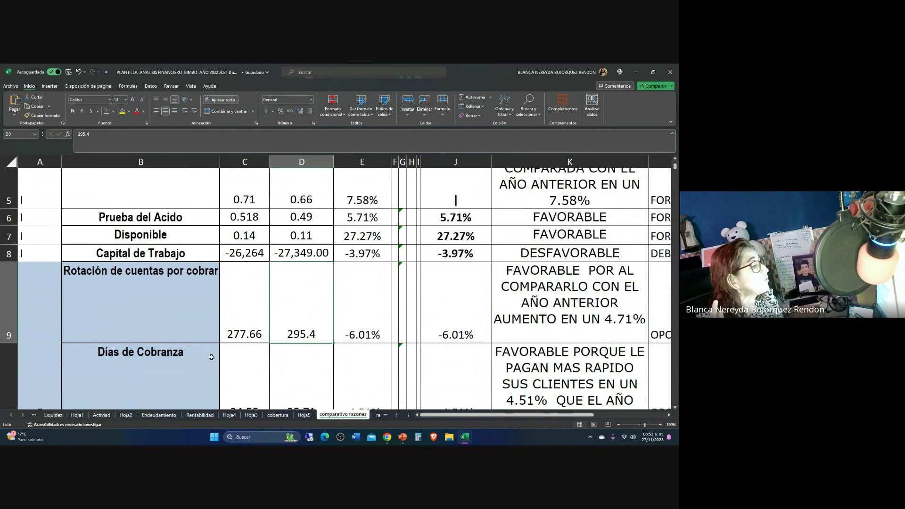
left_click(221, 335)
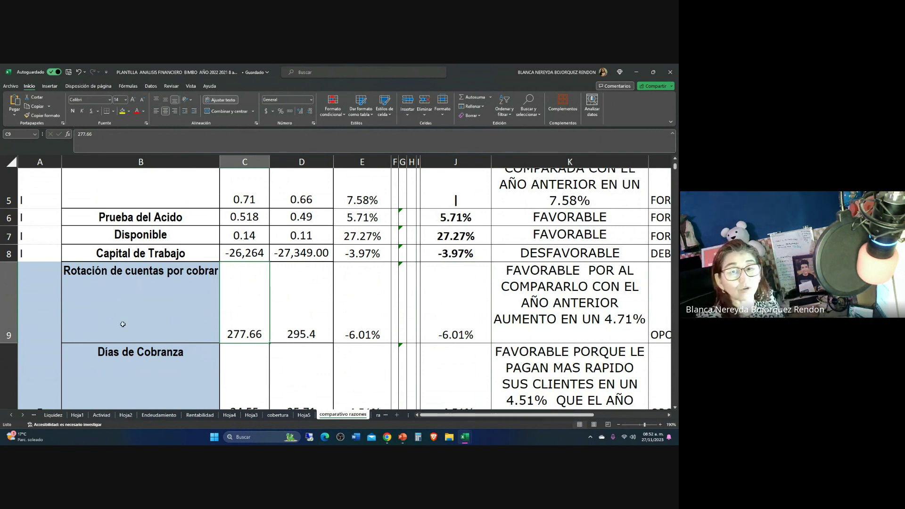
scroll(282, 359, "down", 1)
left_click(289, 358)
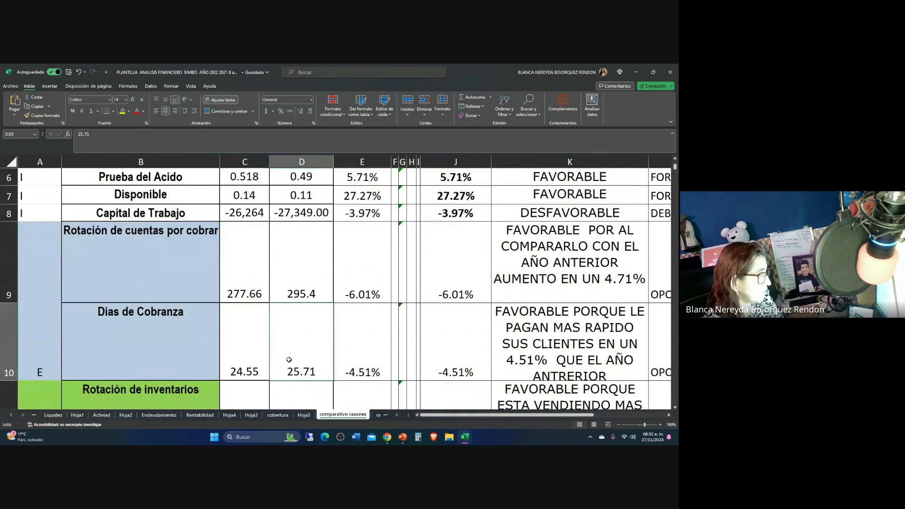
type("=360")
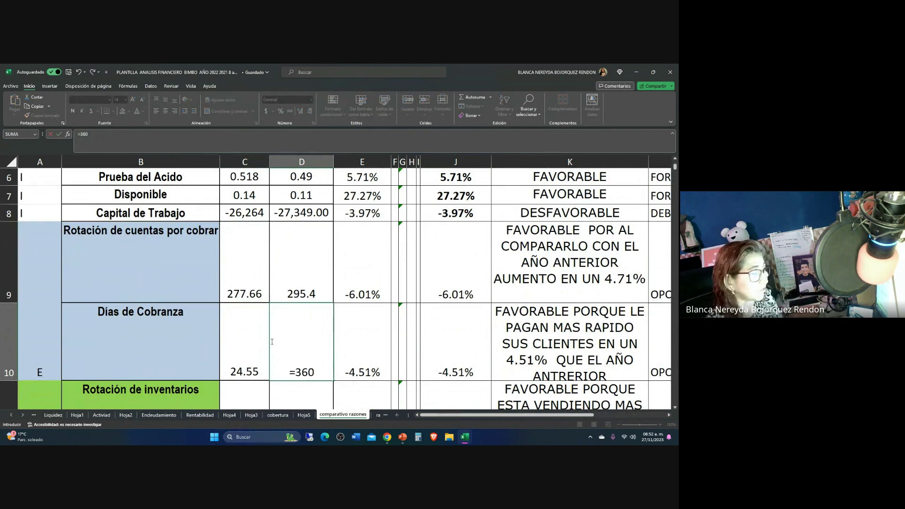
type("/")
left_click(277, 292)
key("Return")
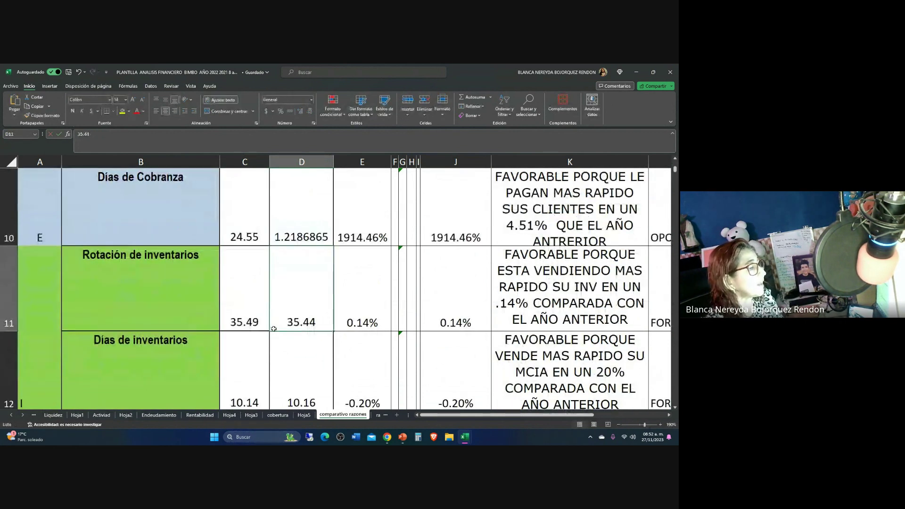
left_click(240, 305)
scroll(240, 305, "up", 1)
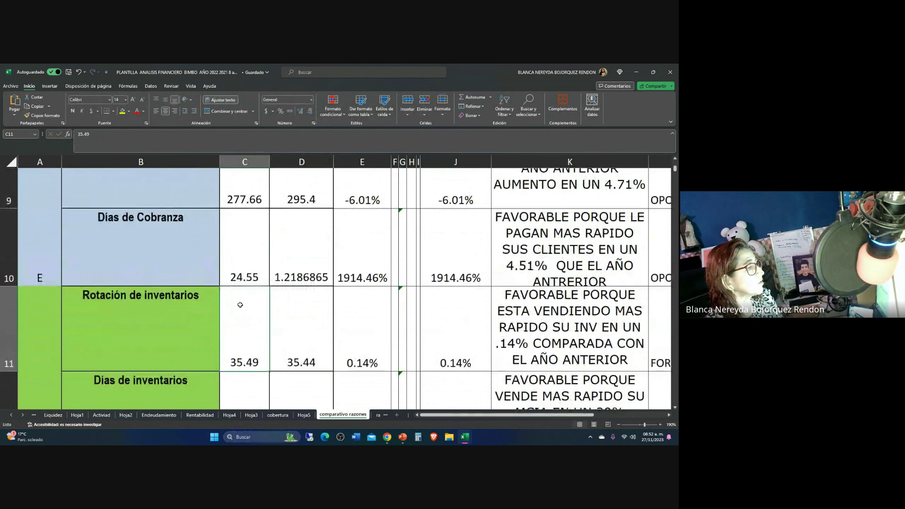
key("ctrl+z")
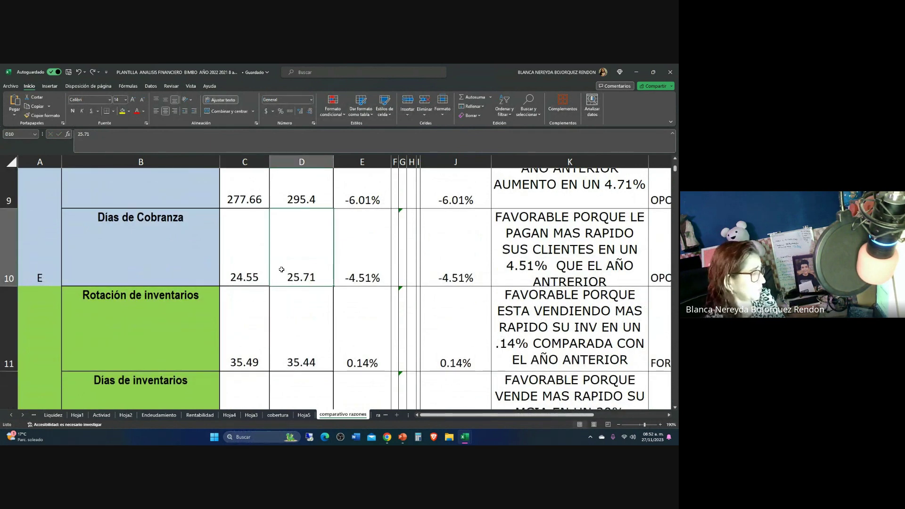
- Calculate Días de Cobranza for 2021 and 2022 as 360 divided by each year's Rotación de cuentas por cobrar
type("=360/")
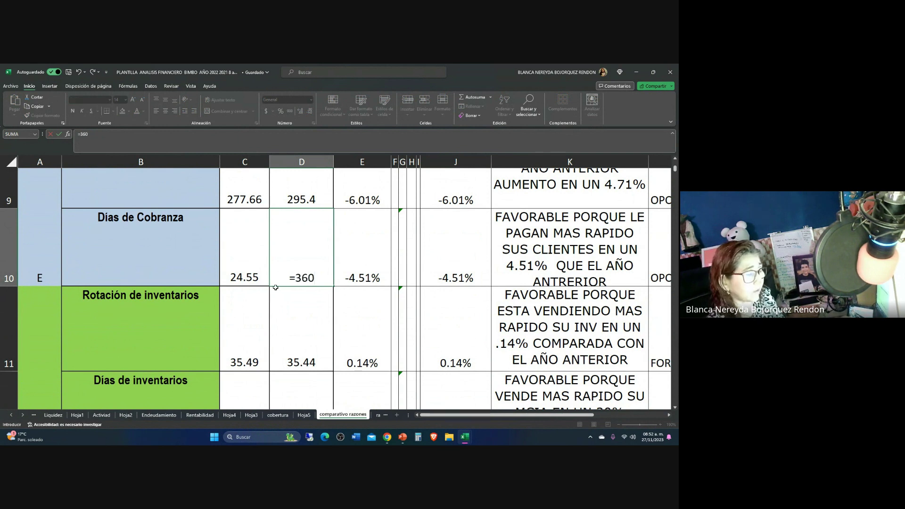
left_click(289, 195)
key("Return")
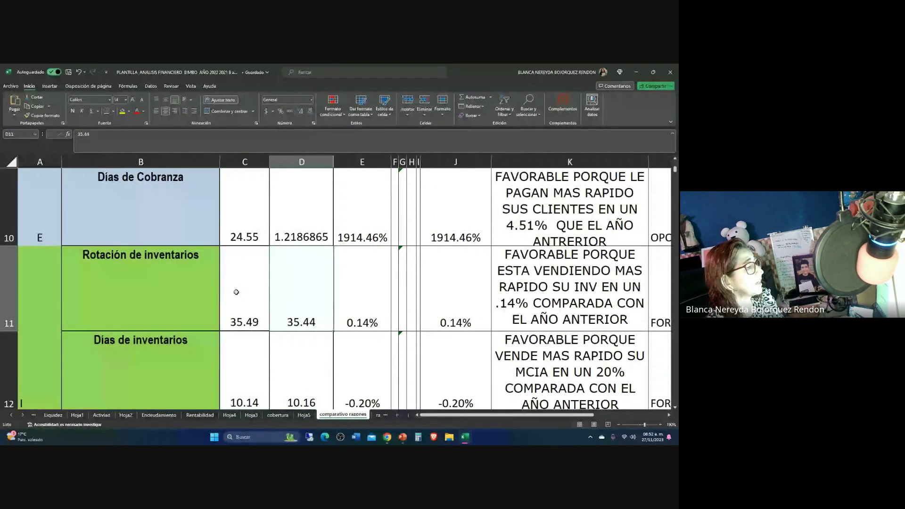
left_click(243, 311)
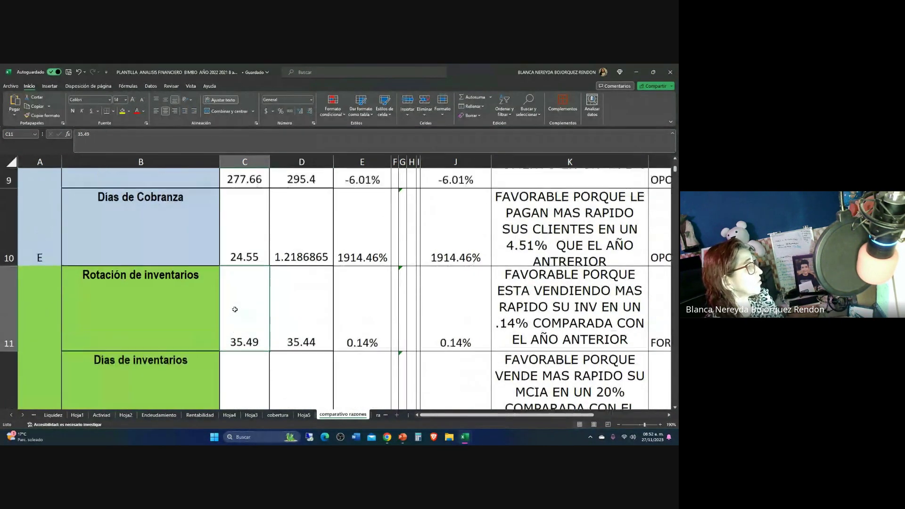
scroll(235, 313, "up", 1)
left_click(234, 313)
type("=")
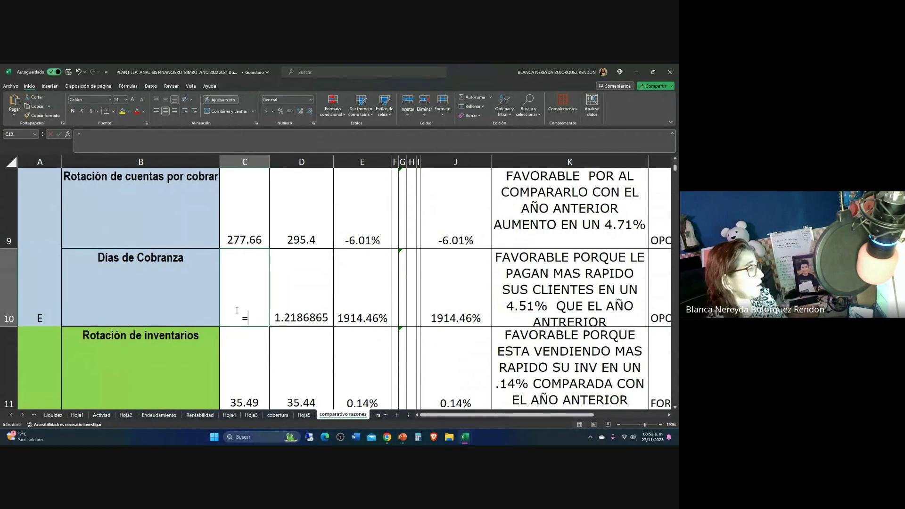
type("360/")
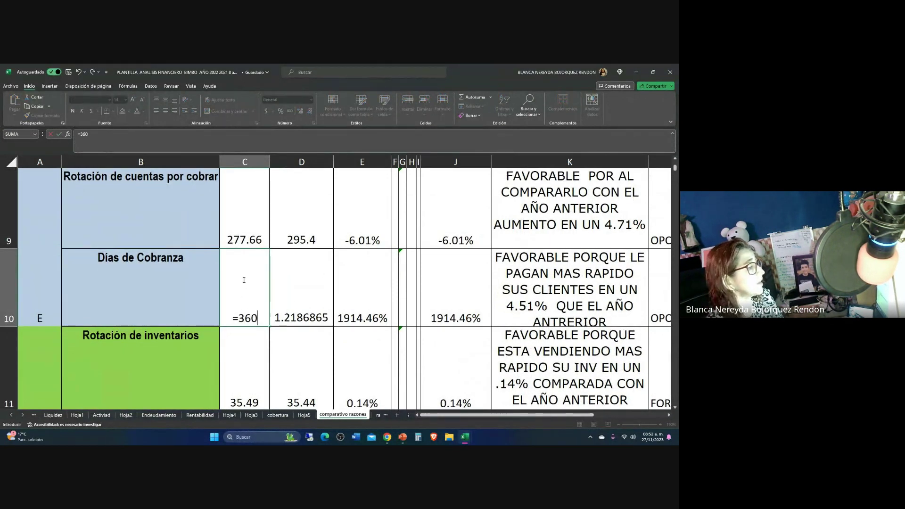
left_click(229, 236)
key("Return")
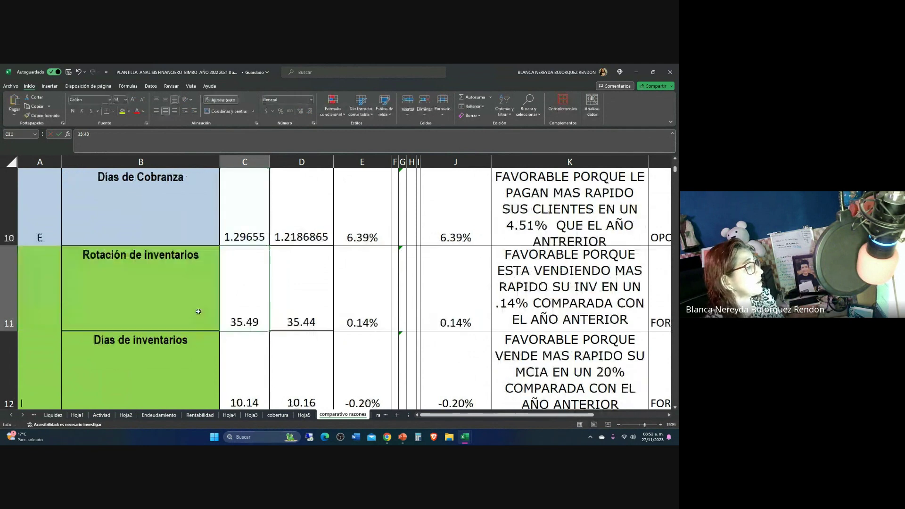
- Examine the Días de Cobranza formulas and tendency against the Rotación de cuentas por cobrar value and tendency
scroll(244, 271, "up", 1)
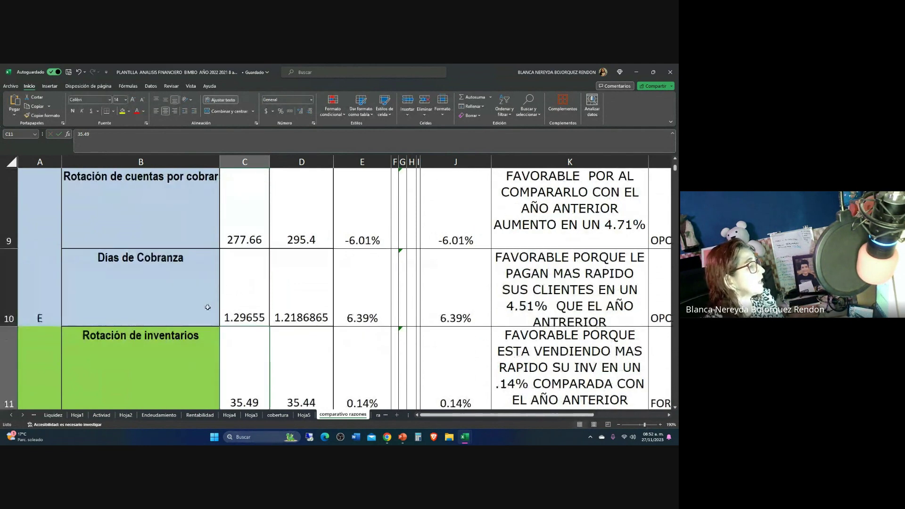
left_click(242, 312)
left_click(444, 313)
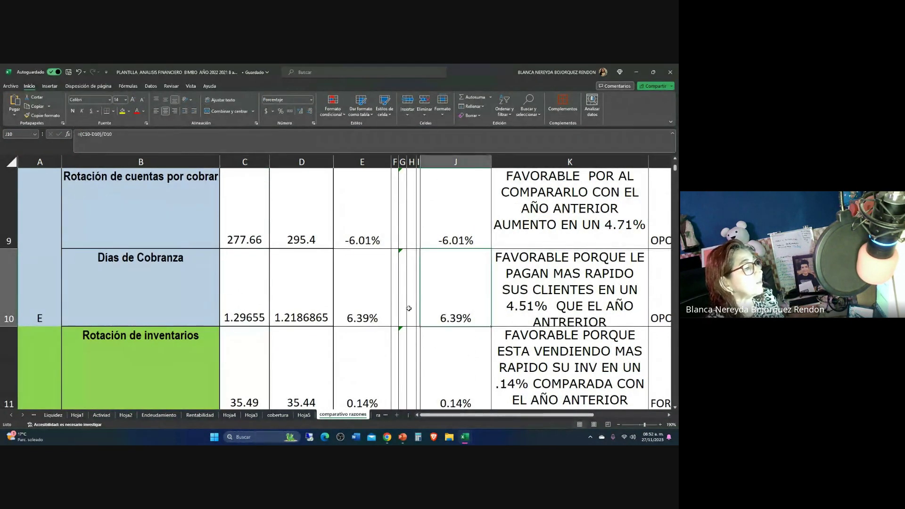
left_click(302, 312)
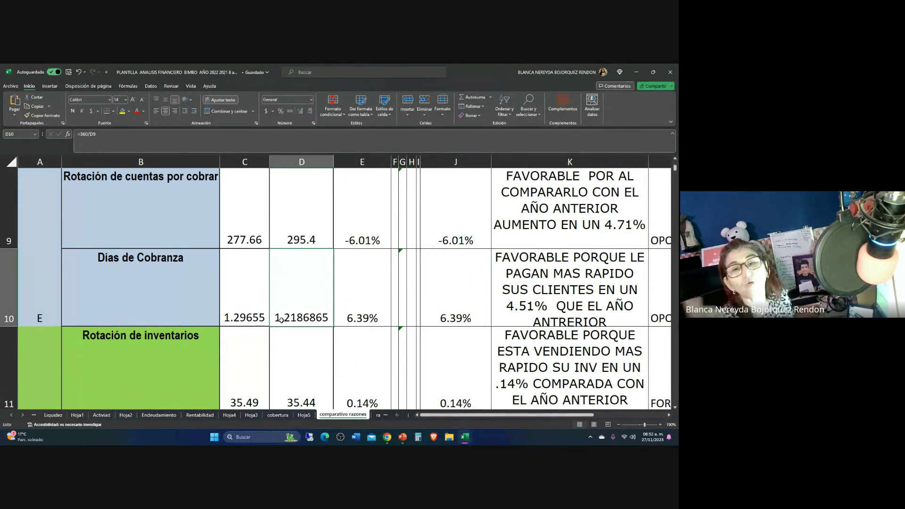
left_click(226, 321)
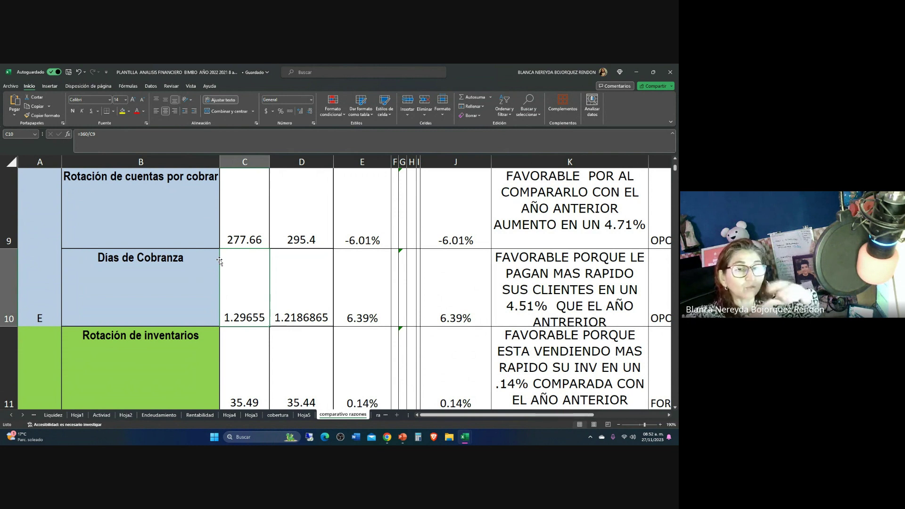
left_click(237, 224)
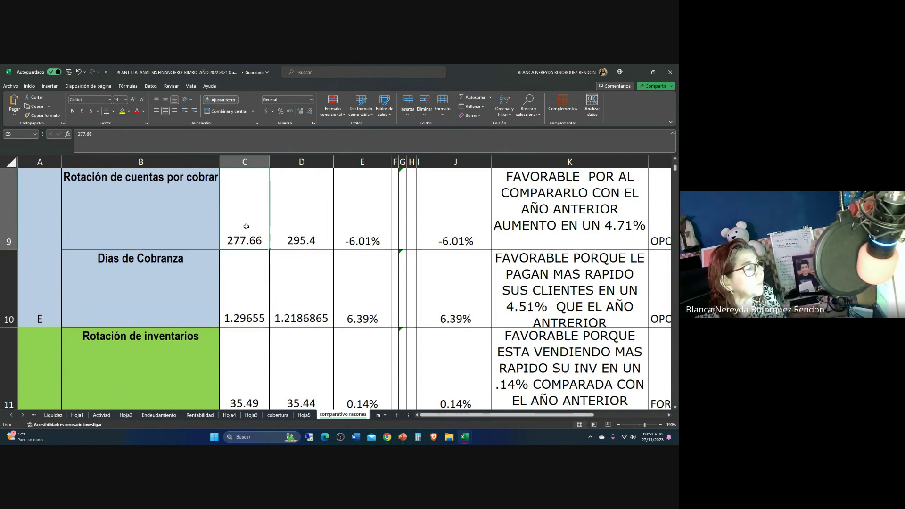
left_click(230, 310)
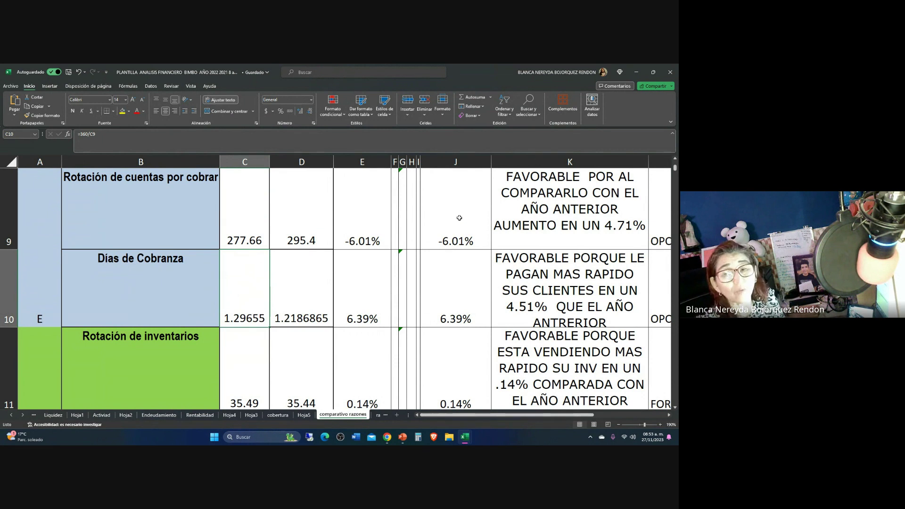
left_click(447, 238)
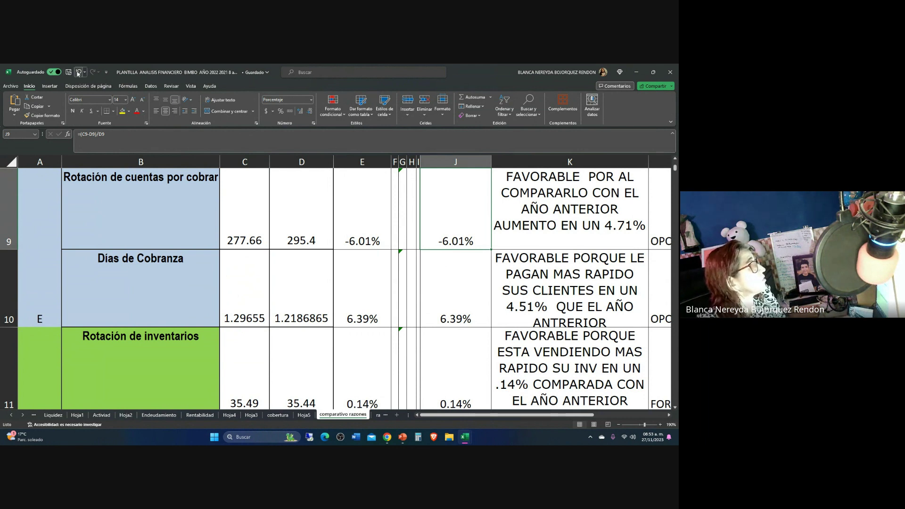
- Undo the recent edits to the yearly values of Rotación de cuentas por cobrar and Días de Cobranza
left_click(79, 72)
left_click(79, 73)
left_click(78, 73)
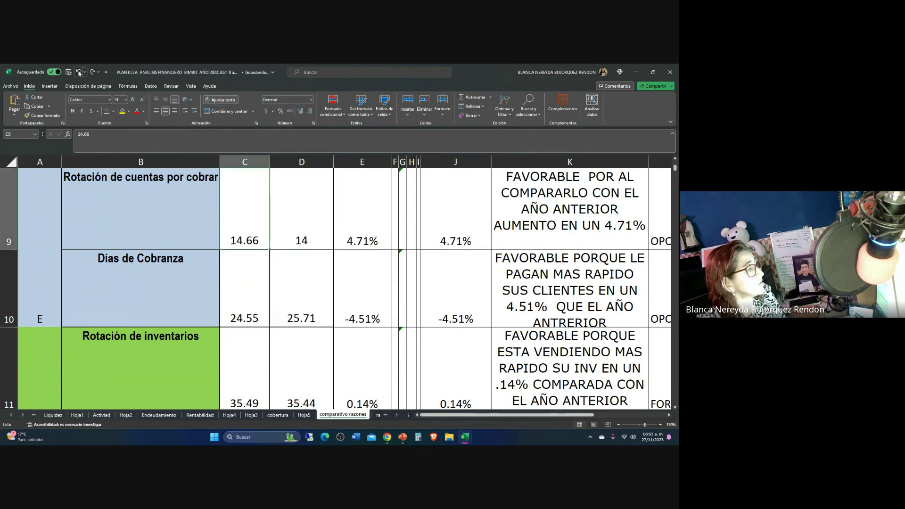
left_click(79, 73)
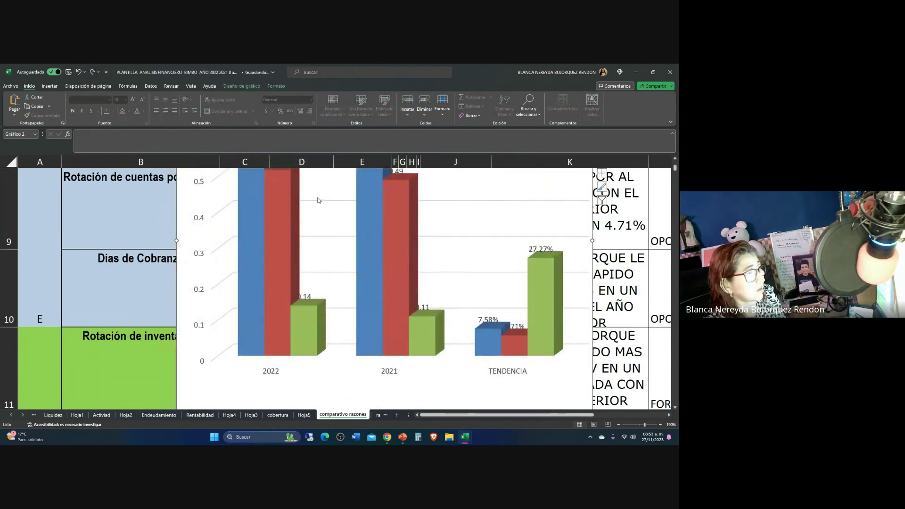
- Delete the RAZONES DE LIQUIEDEZ chart that covers the comparison table
scroll(304, 213, "up", 2)
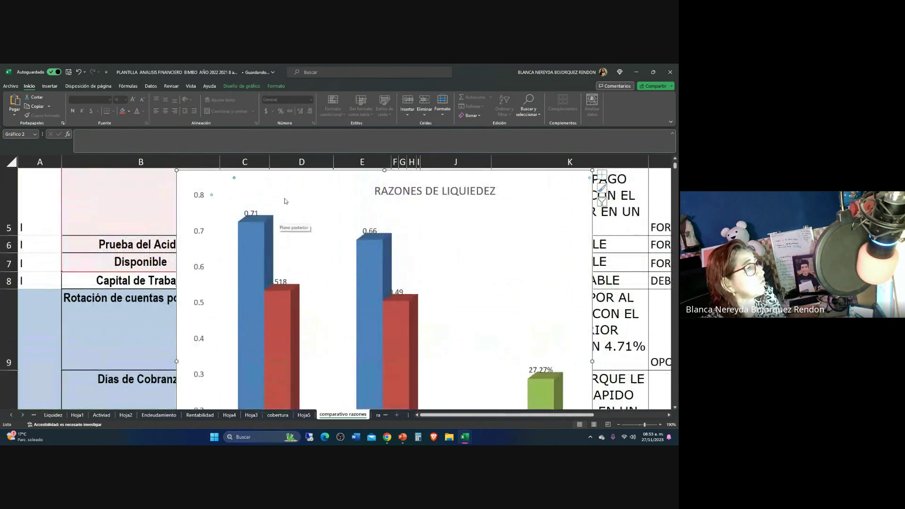
left_click(573, 176)
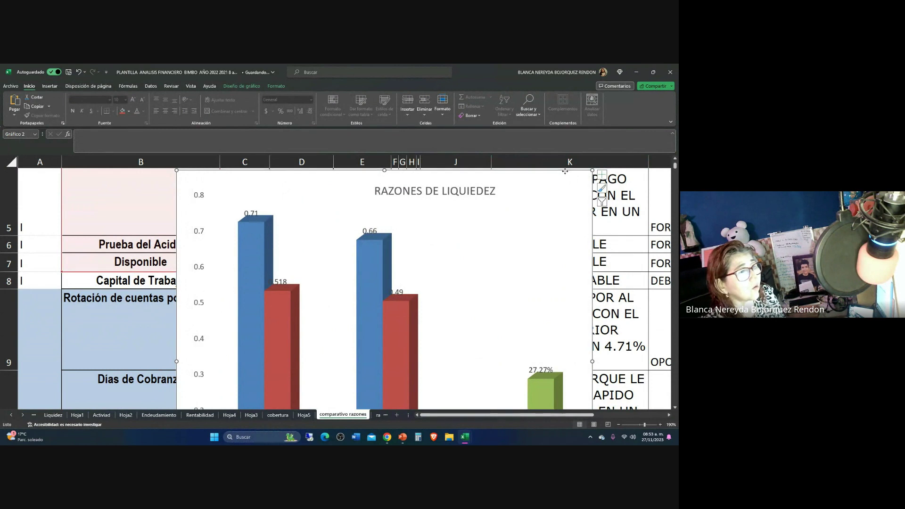
key("Delete")
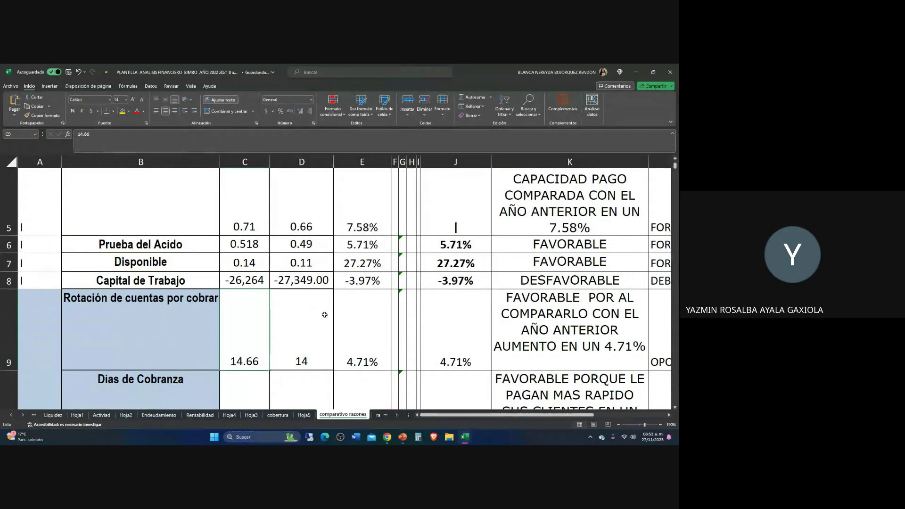
- Review the Rotación de cuentas por cobrar row, including its 2021 value, category and interpretation
scroll(319, 307, "down", 1)
left_click(314, 297)
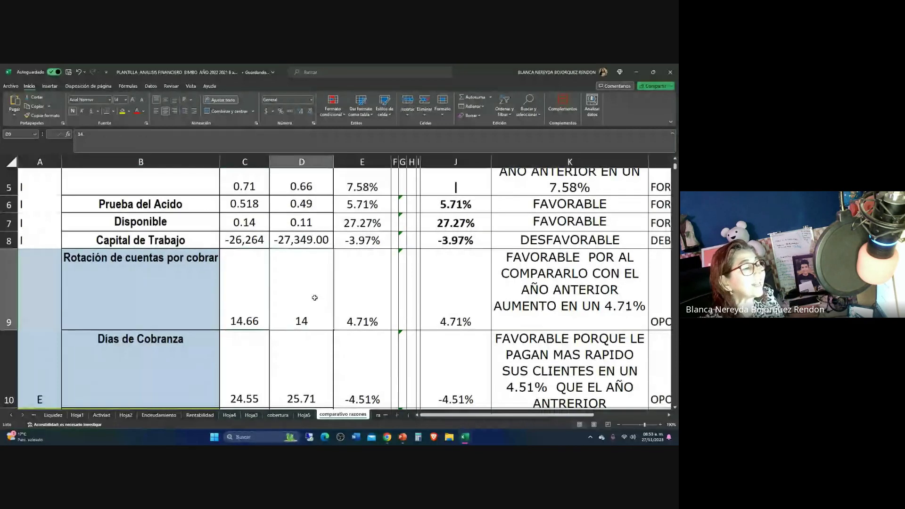
left_click(102, 285)
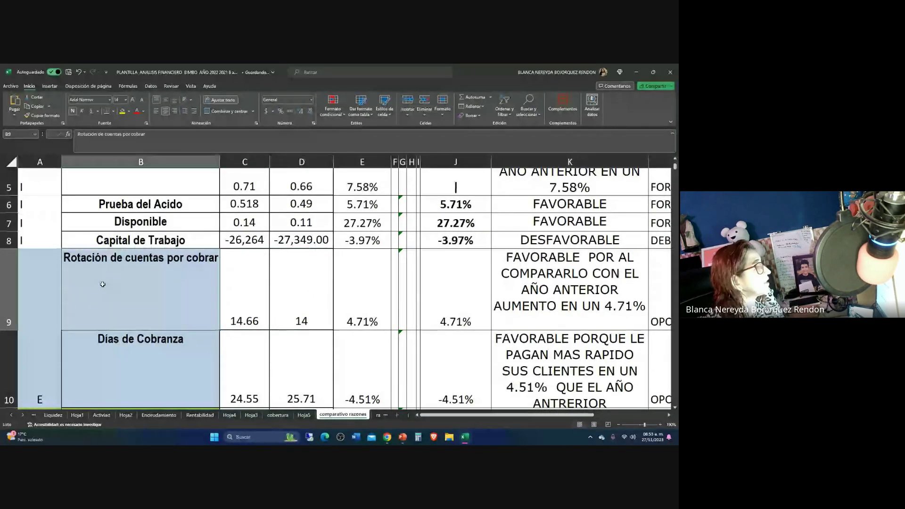
left_click(47, 285)
scroll(104, 296, "down", 1)
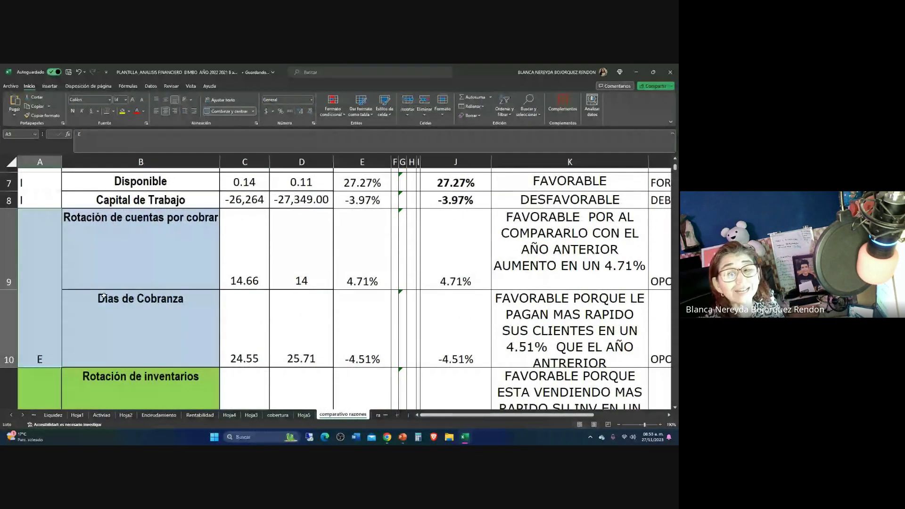
left_click(508, 249)
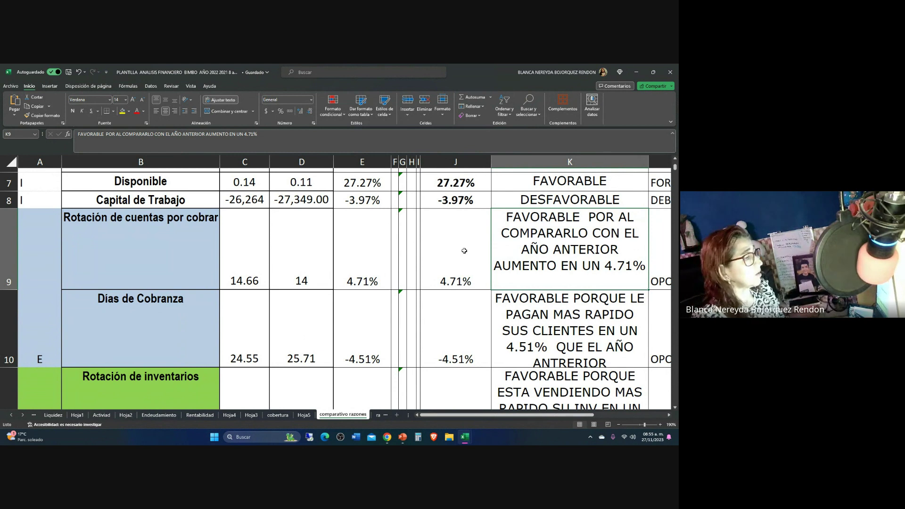
- Re-enter the Indice de Liquidez tendency in column E as the 2022 value minus the 2021 value, divided by the 2021 value
scroll(400, 277, "up", 2)
left_click(357, 297)
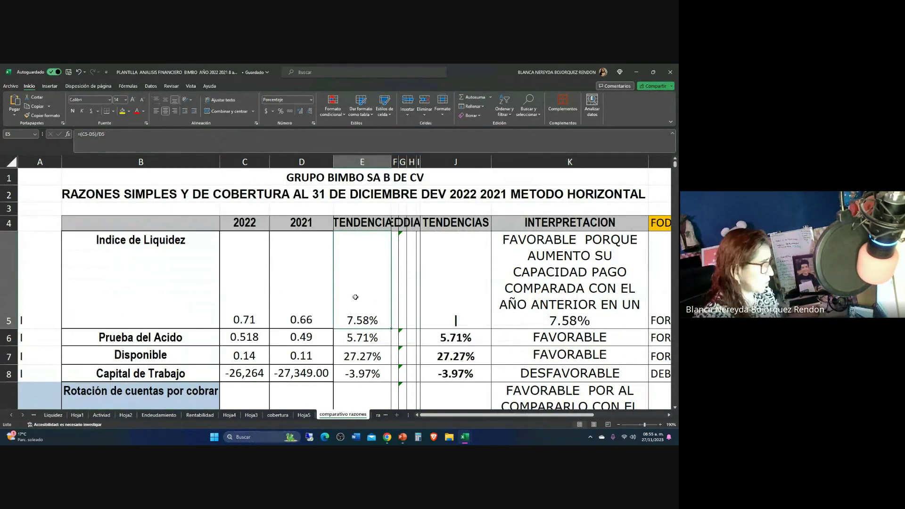
type("=")
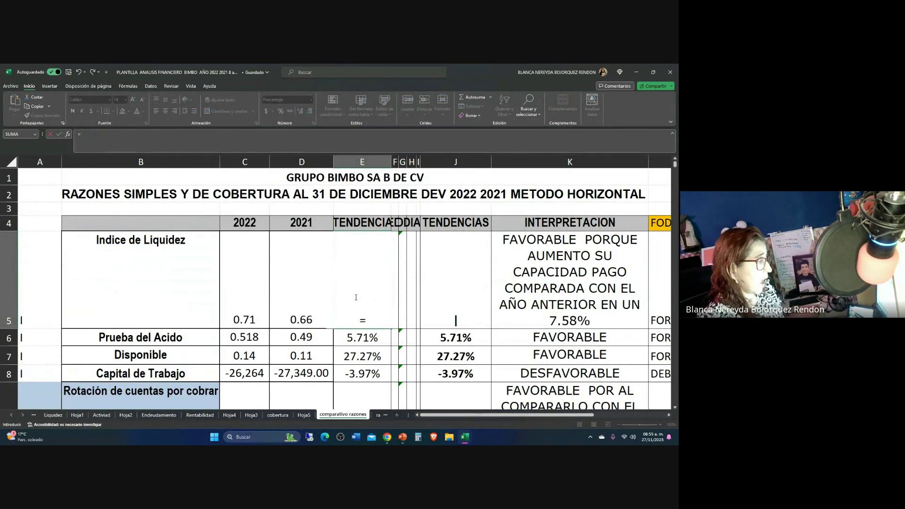
type("(")
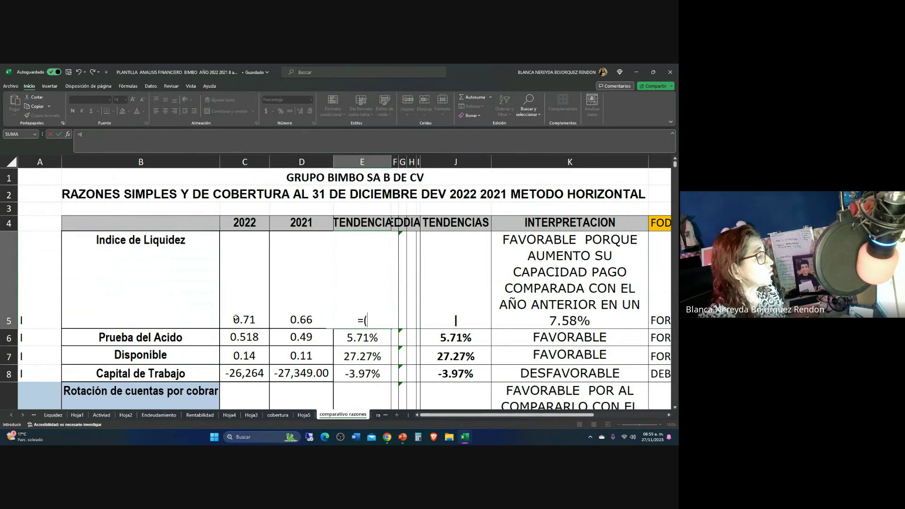
left_click(234, 313)
type("-")
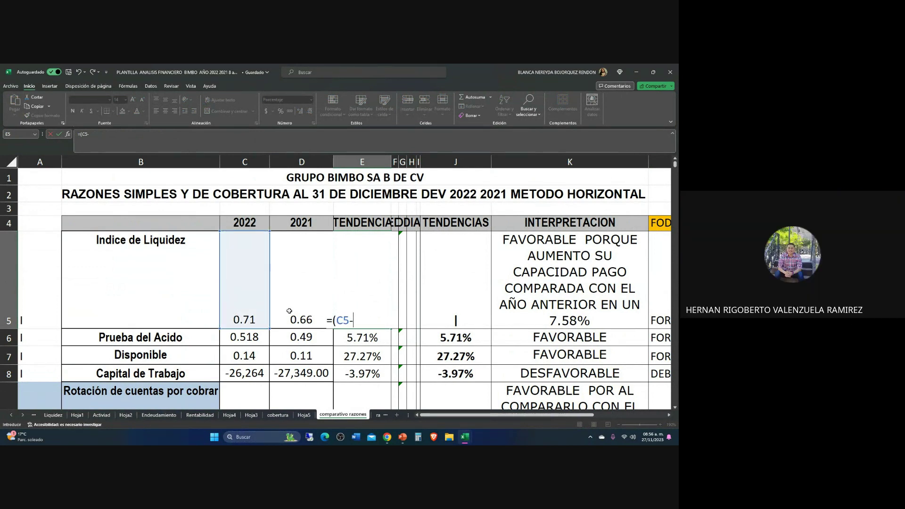
left_click(289, 312)
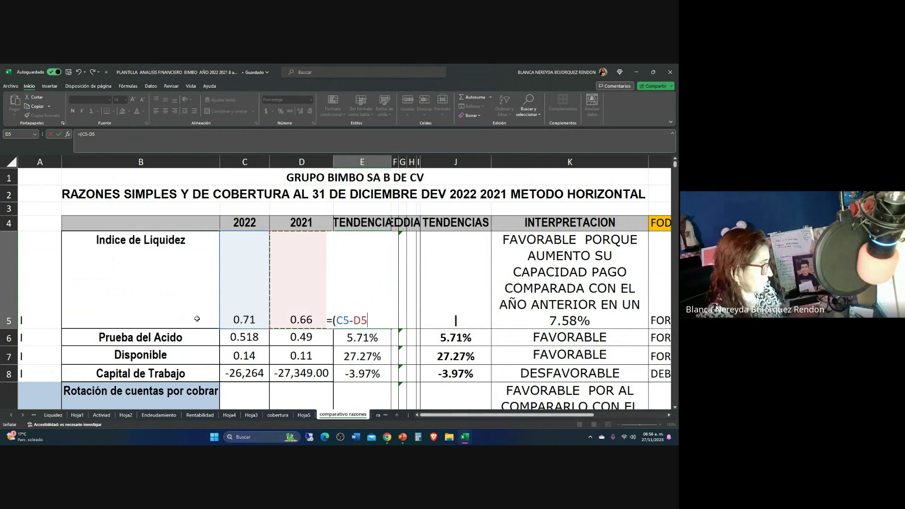
type(")")
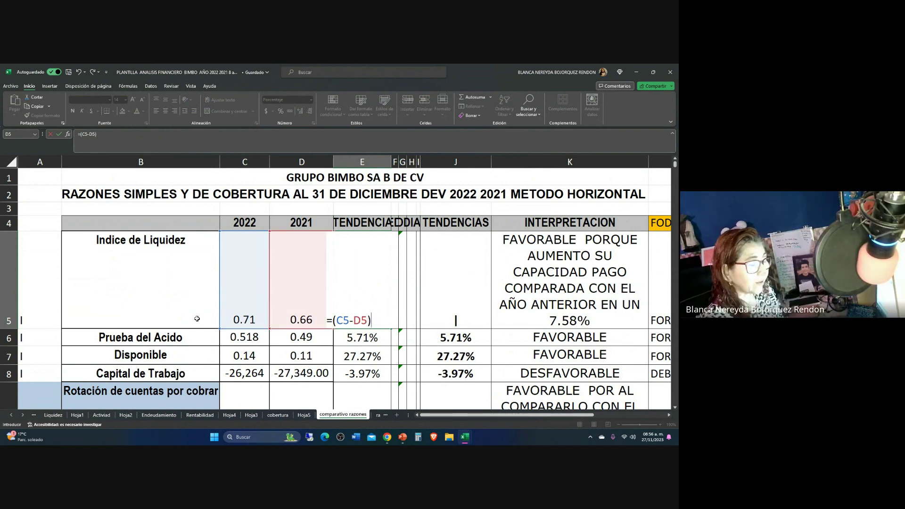
type("/")
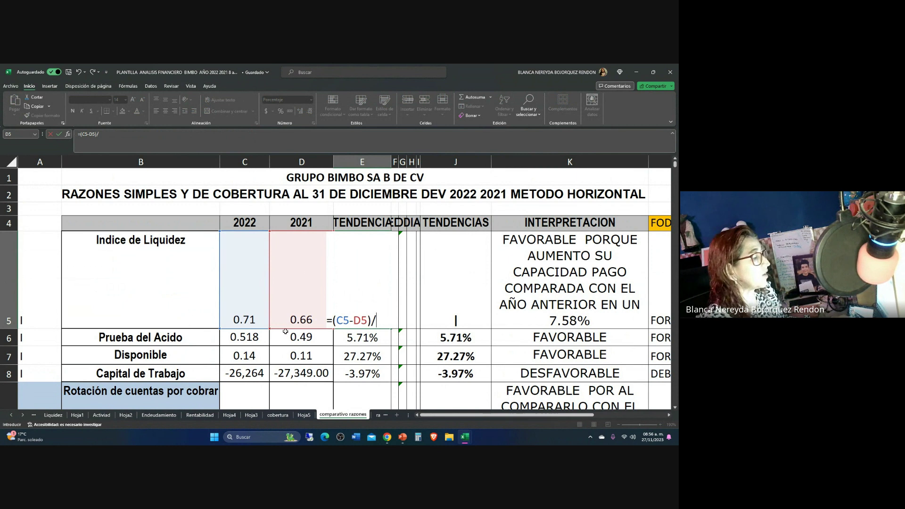
left_click(289, 316)
key("Return")
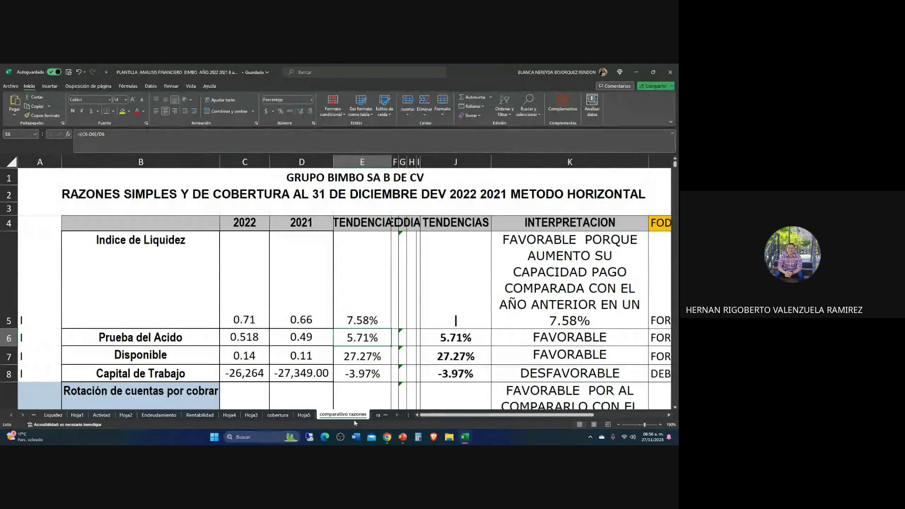
- Switch to File Explorer and open the ITSON folder inside the OneDrive folder AGOSTO DIC 2023
mouse_move(464, 441)
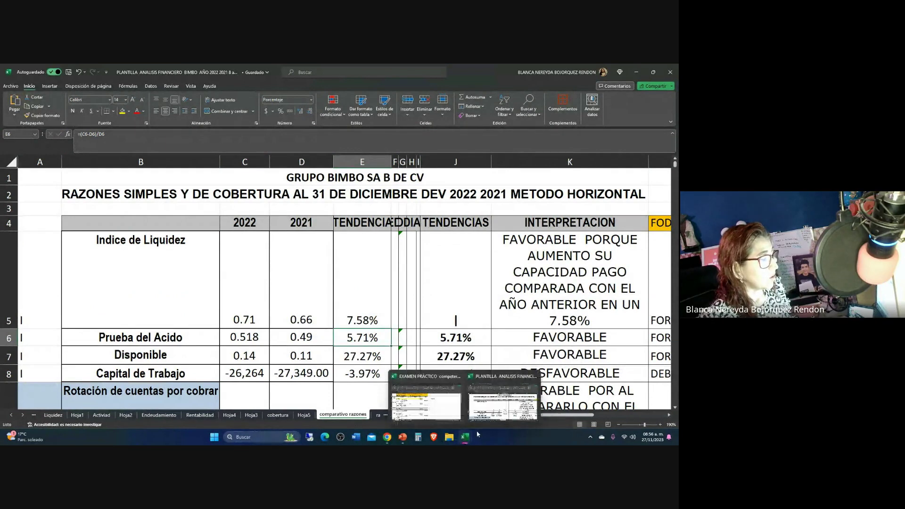
left_click(424, 406)
mouse_move(465, 440)
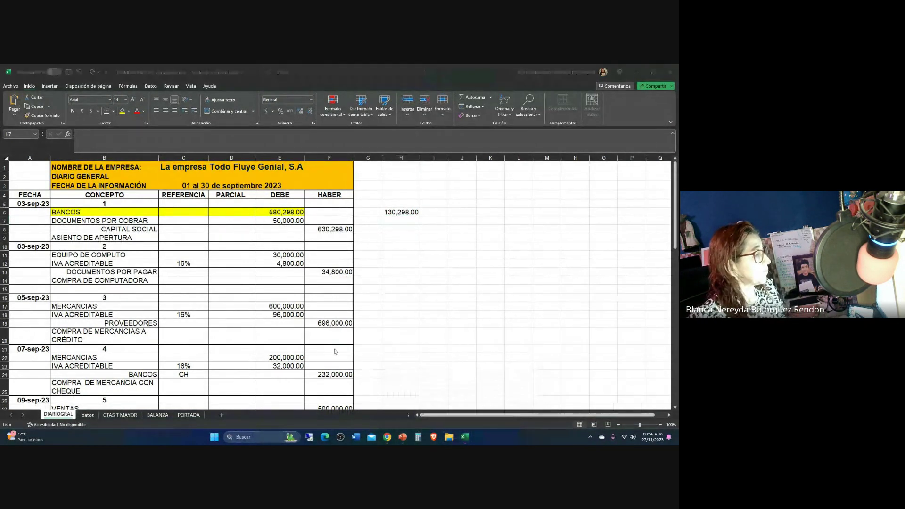
key("super+e")
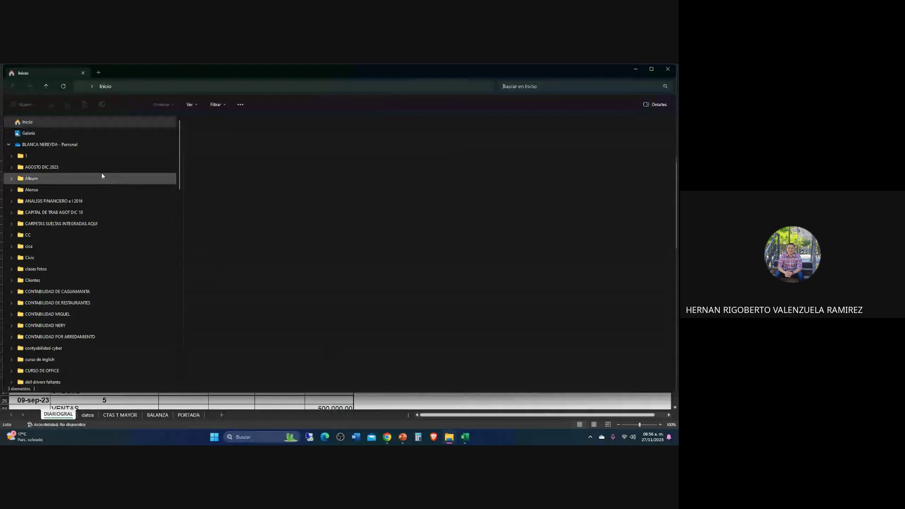
left_click(47, 168)
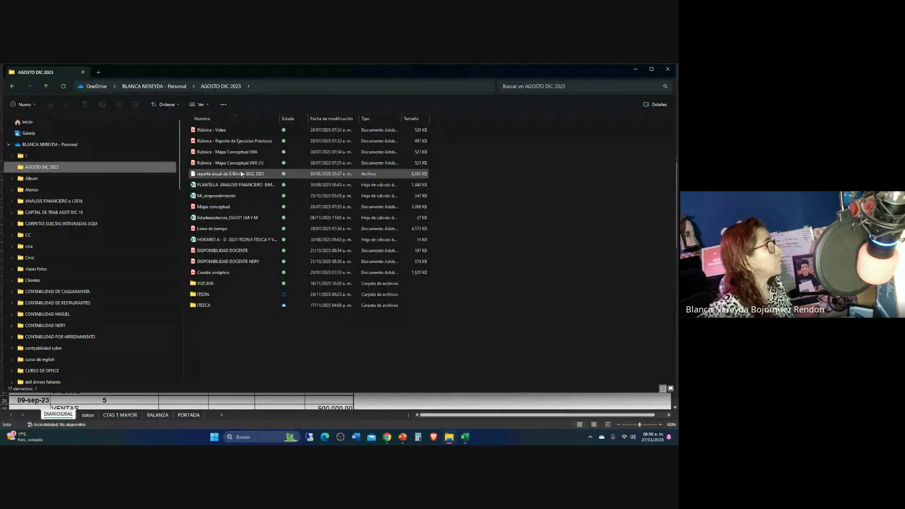
left_click(37, 145)
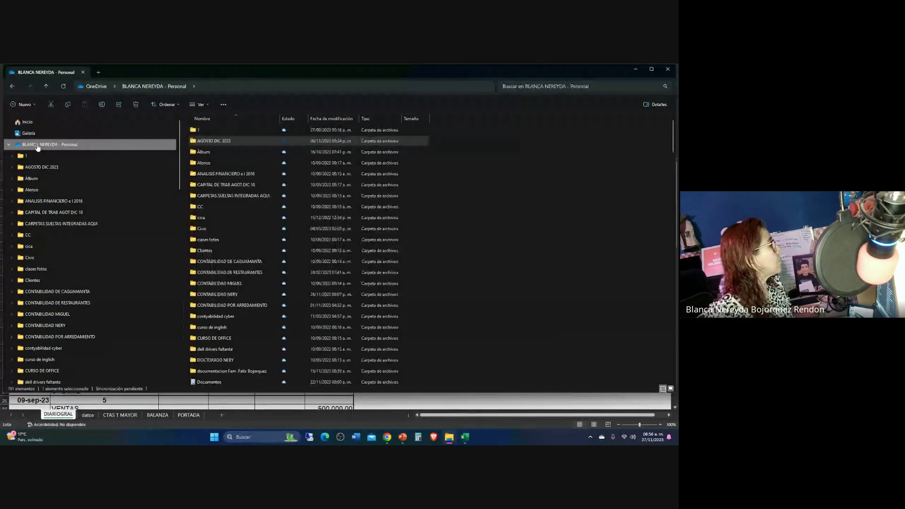
double_click(204, 141)
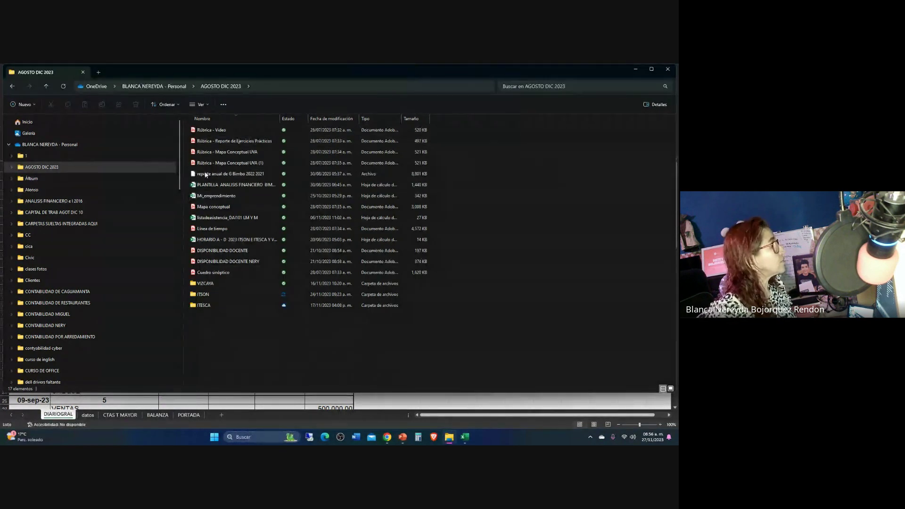
double_click(203, 294)
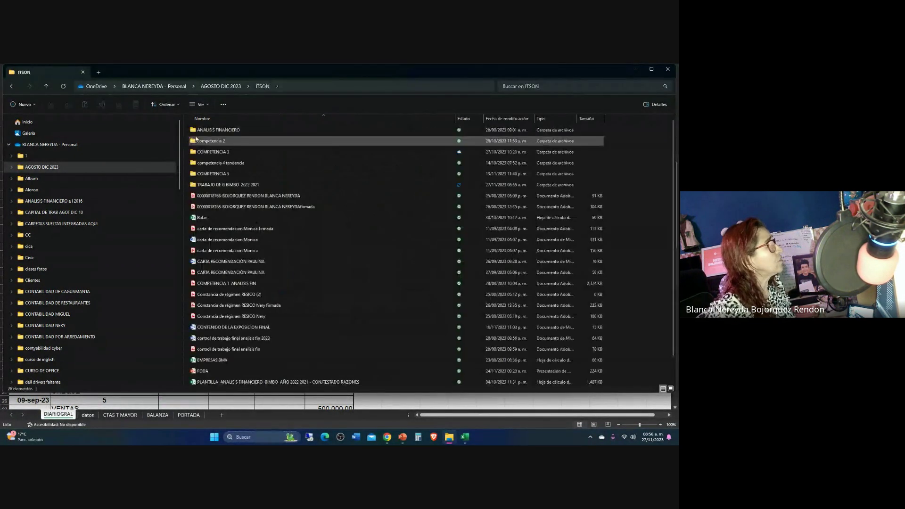
- Open the workbook ASITENCIA DE 8 A 9 AM LMV from the 8 a 9 am lmv folder within ANALISIS FINANCIERO
left_click(191, 130)
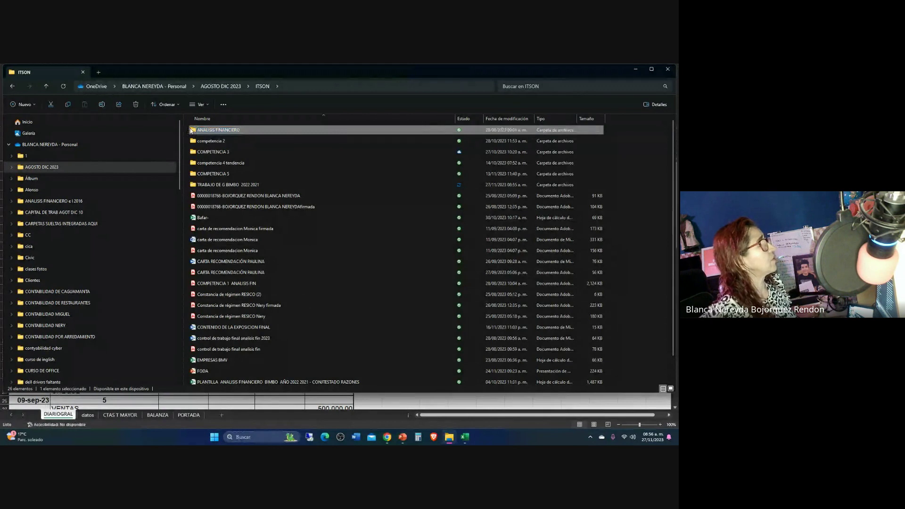
double_click(191, 130)
double_click(212, 131)
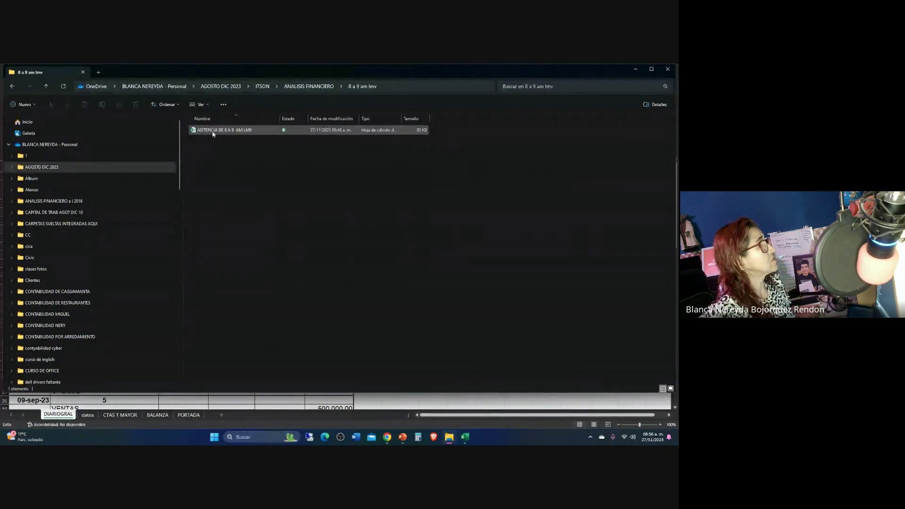
- On the informes sheet, set the day 27 attendance to 1 for the students in rows 20 and 14, and save the workbook
left_click(142, 423)
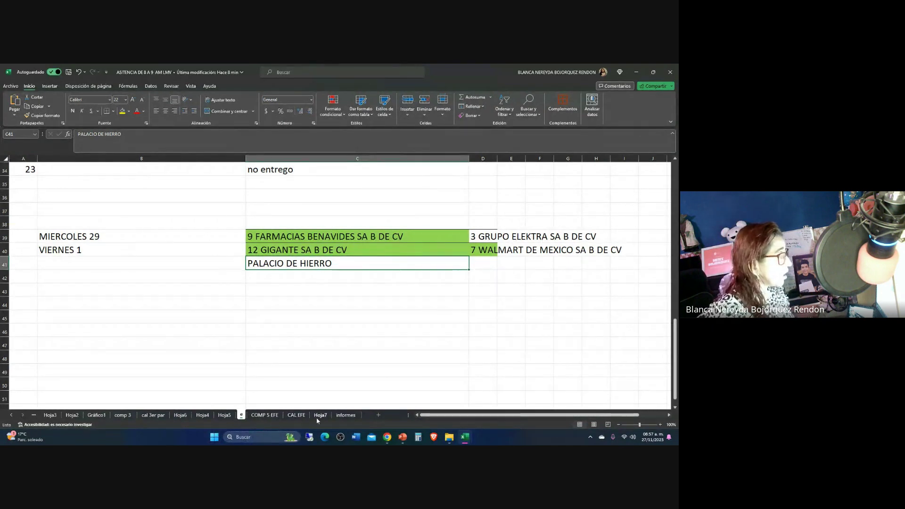
left_click(345, 414)
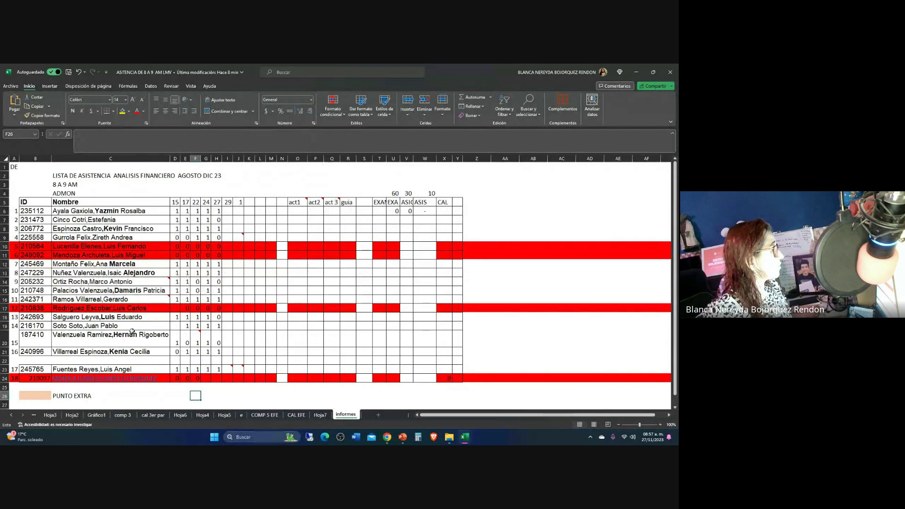
left_click(217, 343)
type("1")
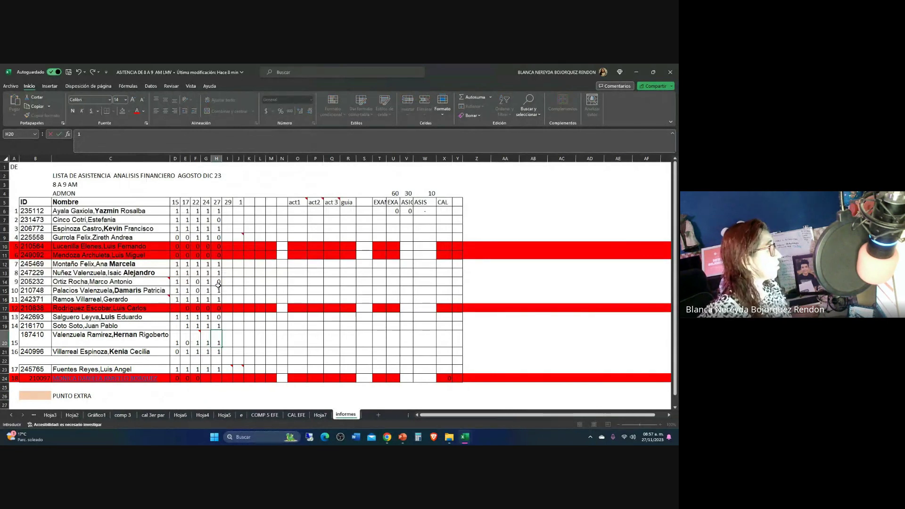
left_click(238, 299)
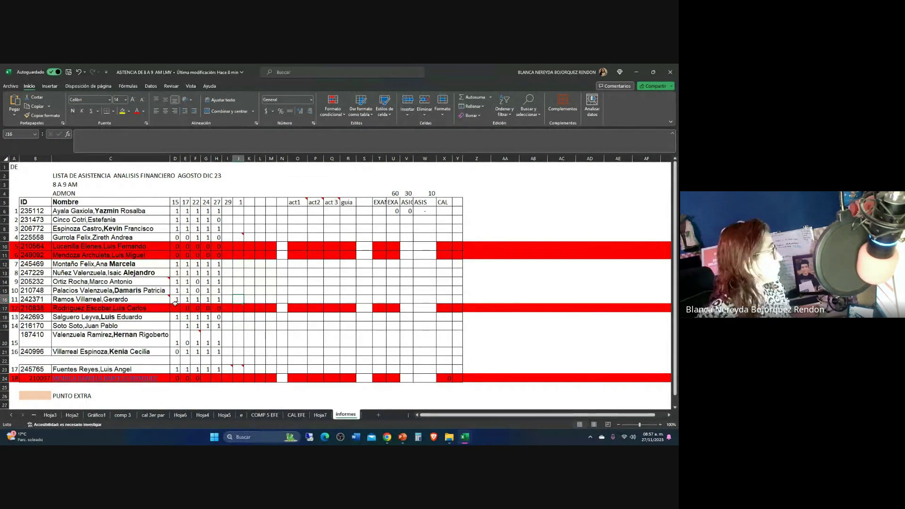
left_click(68, 73)
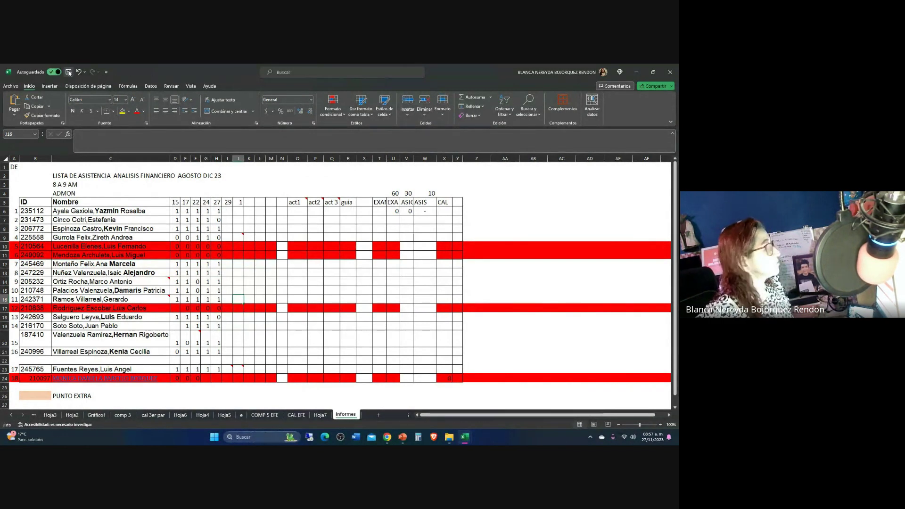